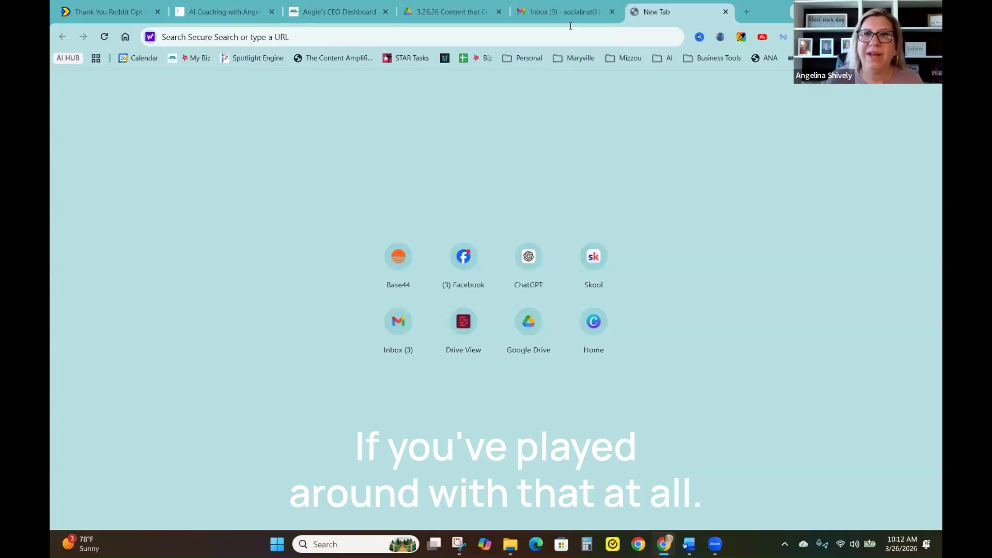
On the Reddit r/SocialMediaMarketing page brought into this browser window, close the assistant panel and clear the community filter from the search
{"action": "left_click", "coordinate": [434, 41]}
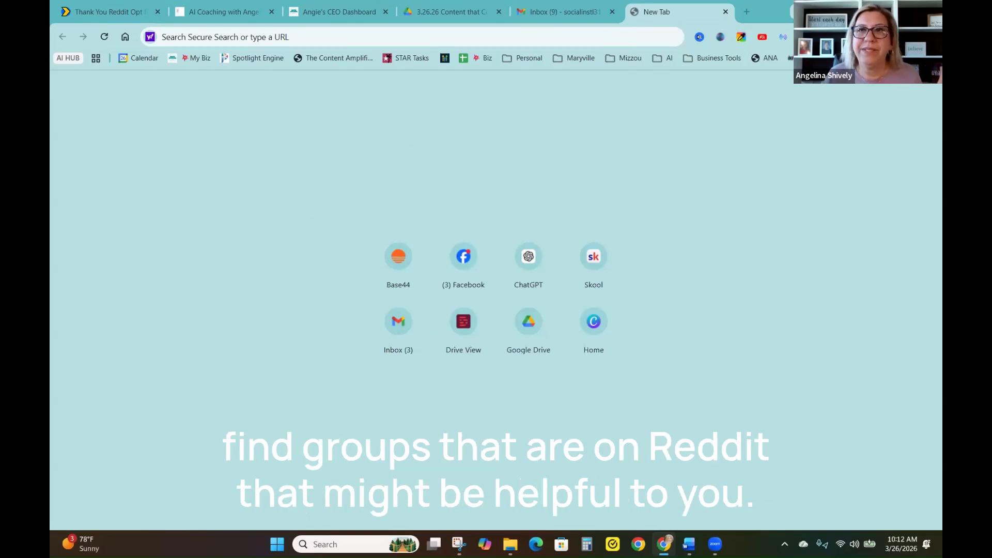
{"action": "left_click_drag", "start_coordinate": [714, 63], "coordinate": [582, 11]}
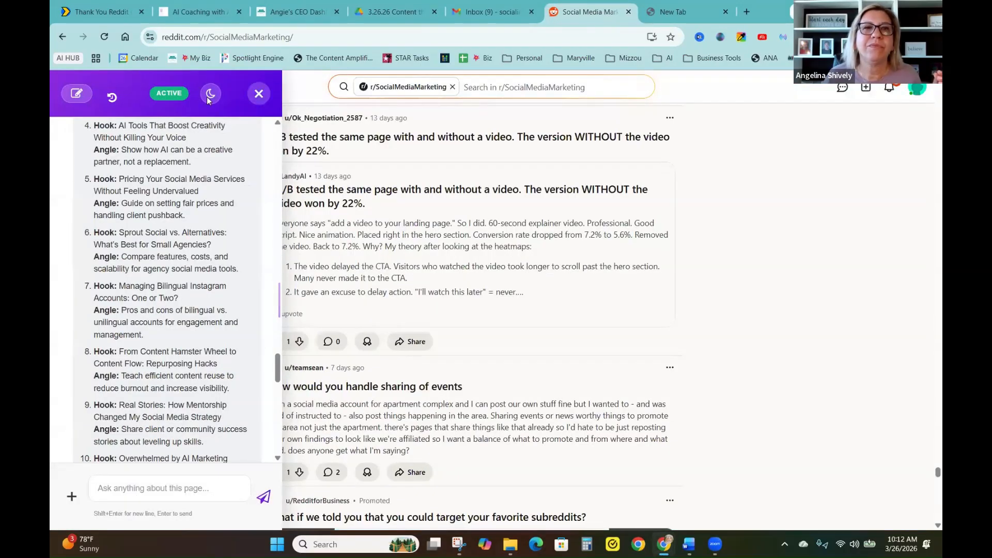
{"action": "left_click", "coordinate": [259, 94]}
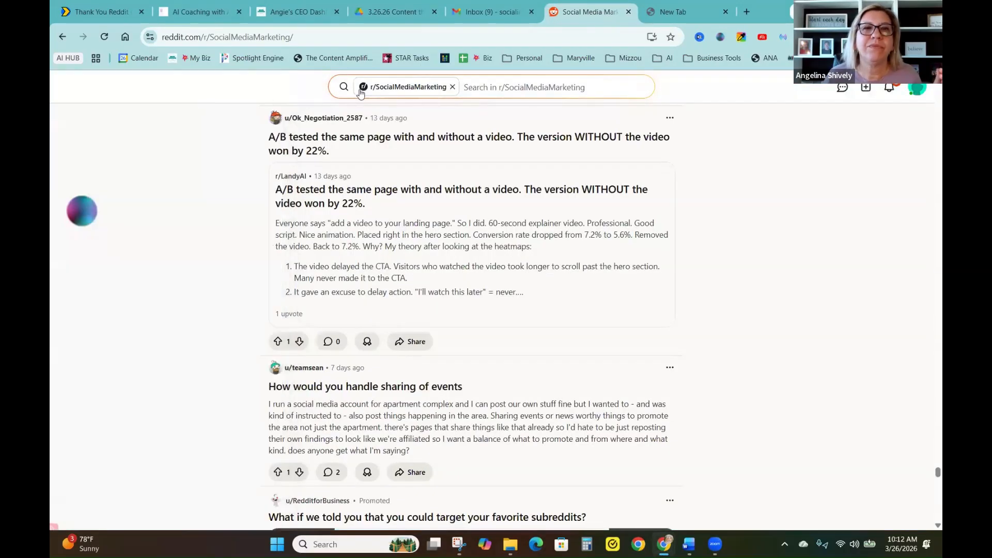
{"action": "left_click", "coordinate": [453, 87]}
{"action": "left_click", "coordinate": [757, 130]}
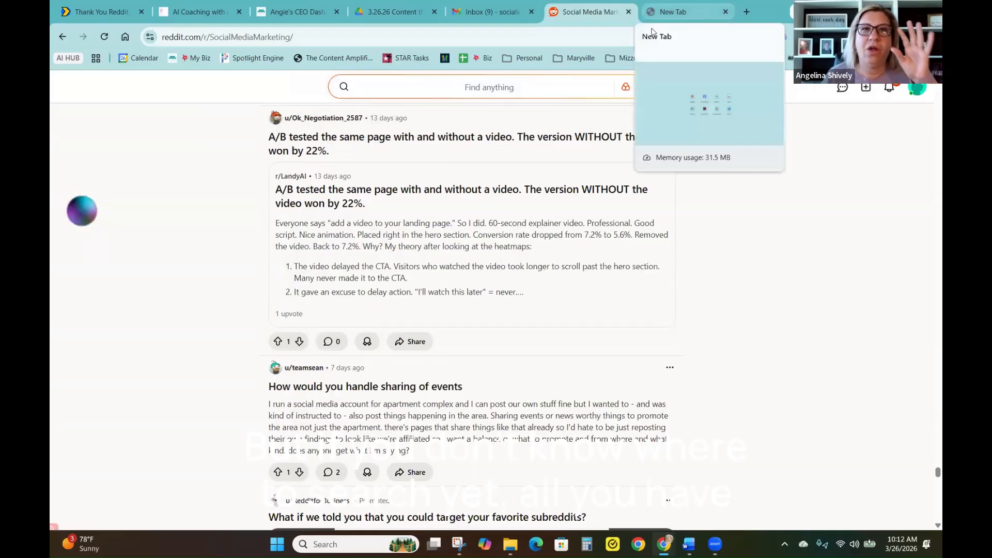
Switch to Claude at claude.ai/new in the empty browser tab and open the AI Coaching project
{"action": "left_click", "coordinate": [694, 13]}
{"action": "type", "text": "claude.ai/new"}
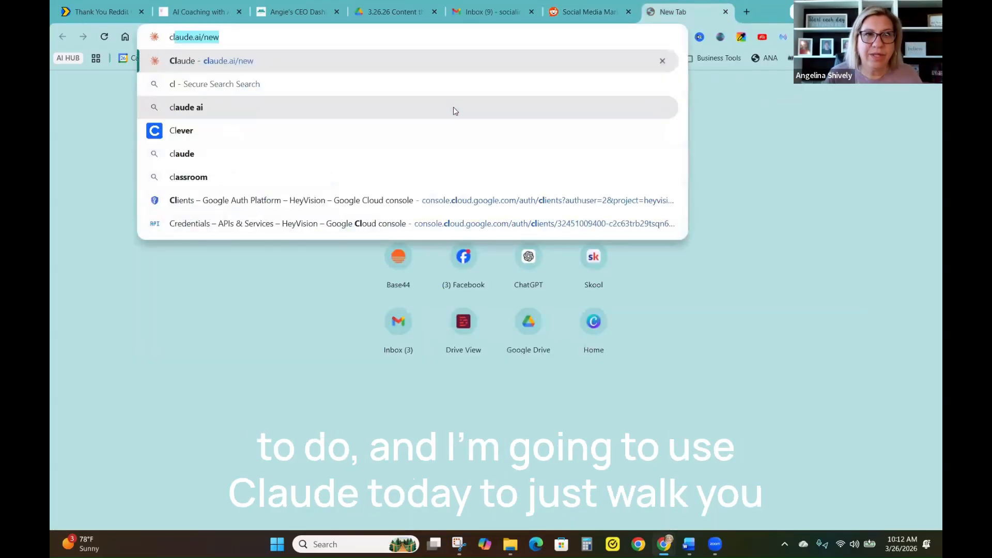
{"action": "key", "text": "Return"}
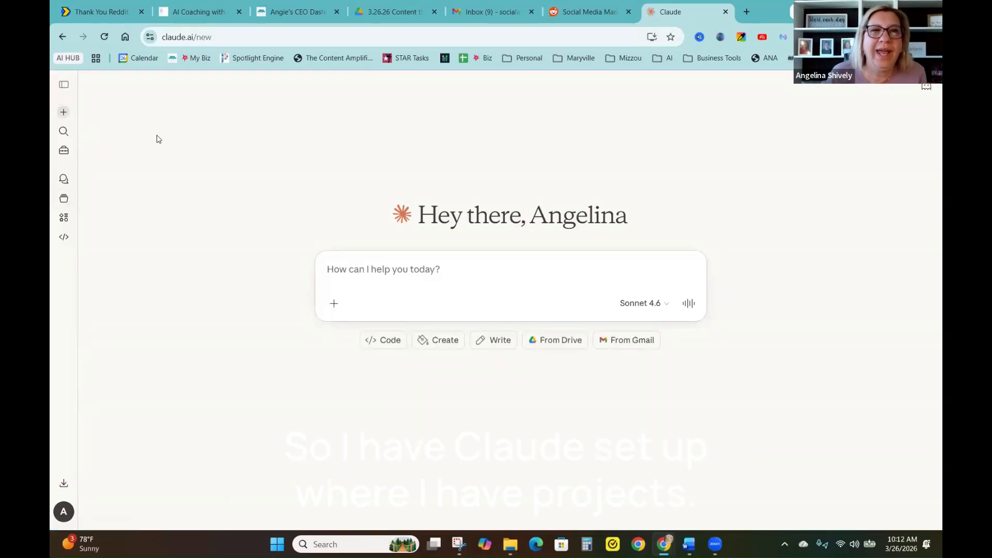
{"action": "left_click", "coordinate": [63, 200]}
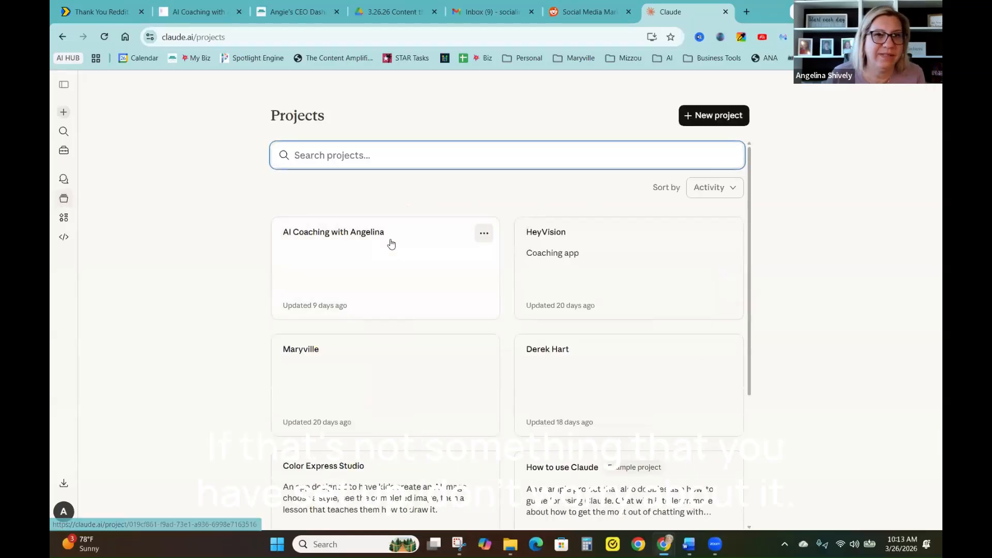
{"action": "left_click", "coordinate": [367, 244]}
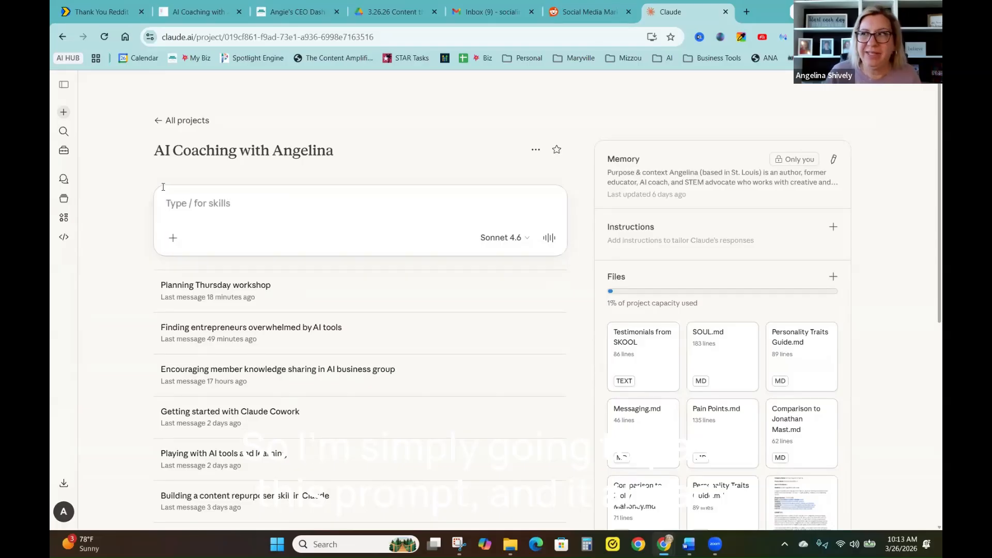
Enter the prompt template requesting 10 specific subreddits where the audience shares frustrations, and replace its [Your Job Title] placeholder with "AI Coach"
{"action": "type", "text": "I am a [Your Job Title] helping [Target Audience] solve [Main Problem]. Suggest 10 specific subreddits where my audience goes to share frustrations or ask for help. Include: 1. Large \"general\" groups for broad trends. 2. Small \"niche\" groups for deep pain points. 3. Subreddits for \"alternative solutions\" my audience might be using. Strict Rule: No names or usernames."}
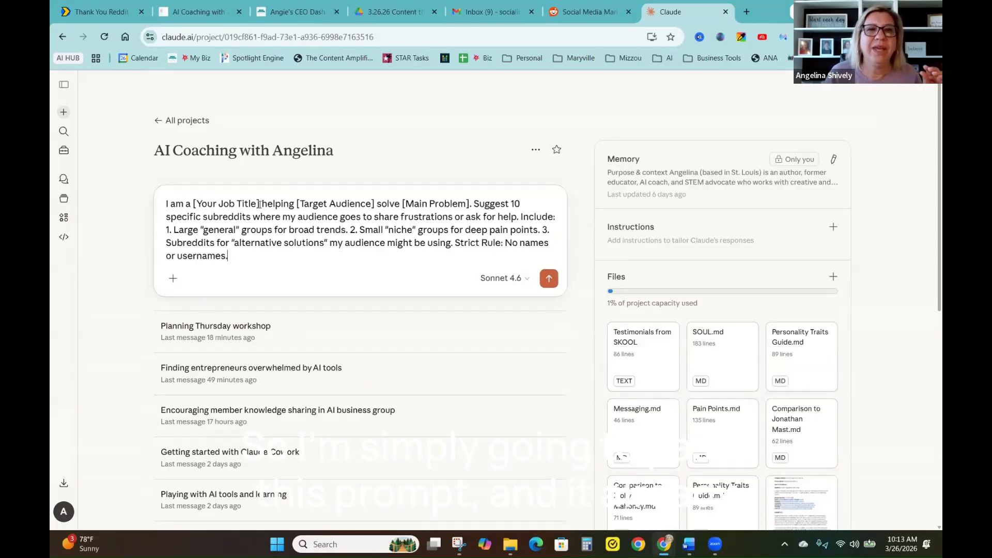
{"action": "left_click_drag", "start_coordinate": [261, 203], "coordinate": [192, 203]}
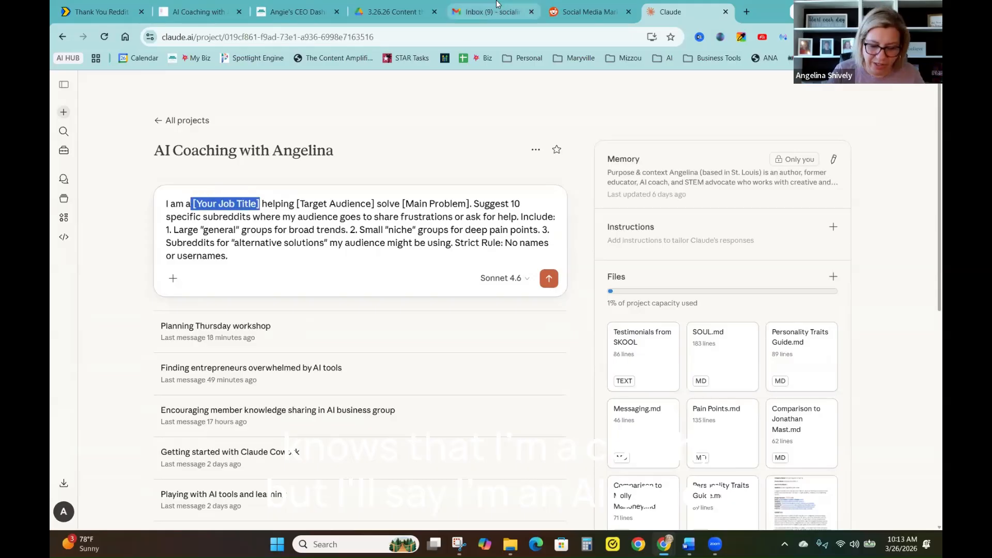
{"action": "type", "text": "AI Coach"}
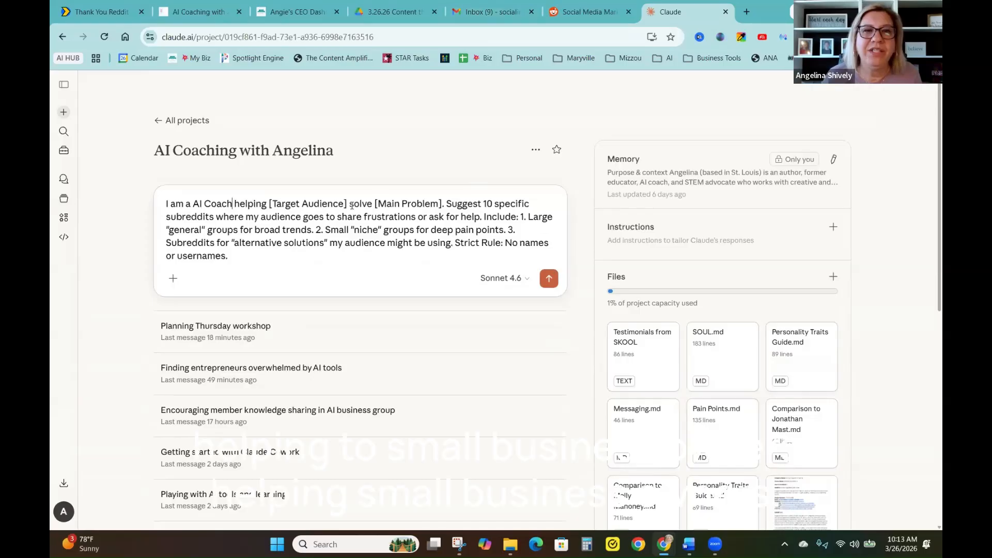
Replace the prompt's [Target Audience] placeholder with "small business owners and coaches"
{"action": "left_click_drag", "start_coordinate": [347, 203], "coordinate": [269, 204]}
{"action": "type", "text": "sma"}
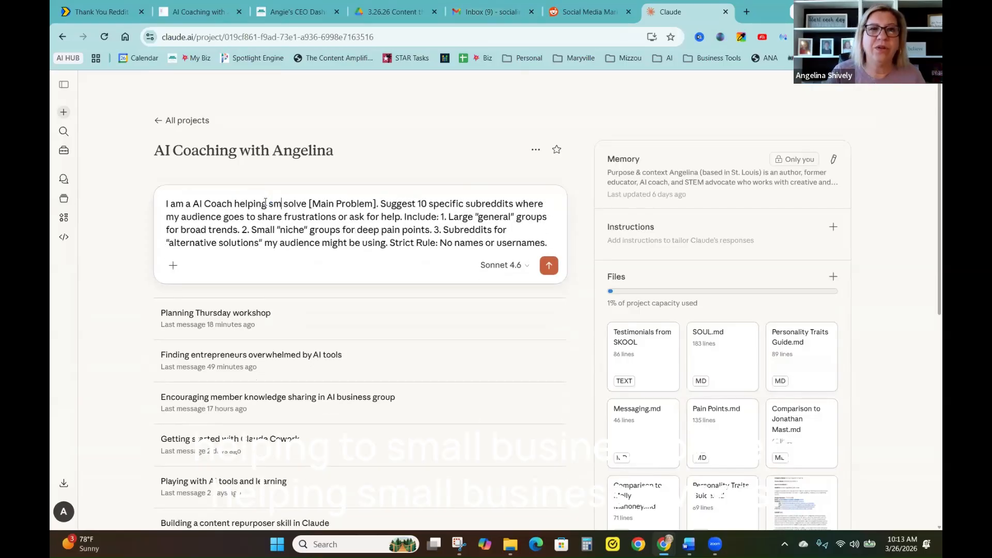
{"action": "type", "text": "l"}
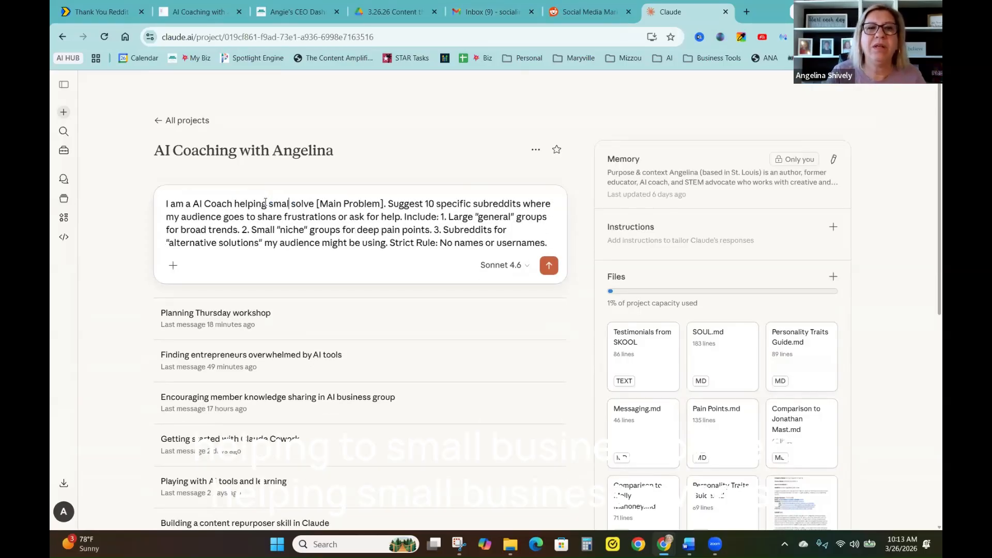
{"action": "type", "text": "l busine"}
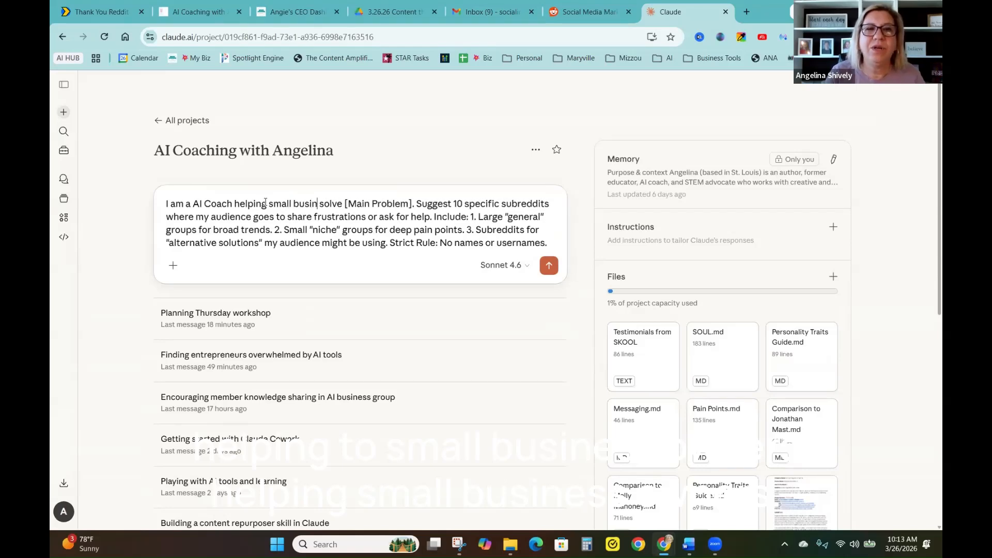
{"action": "type", "text": "ss owners an"}
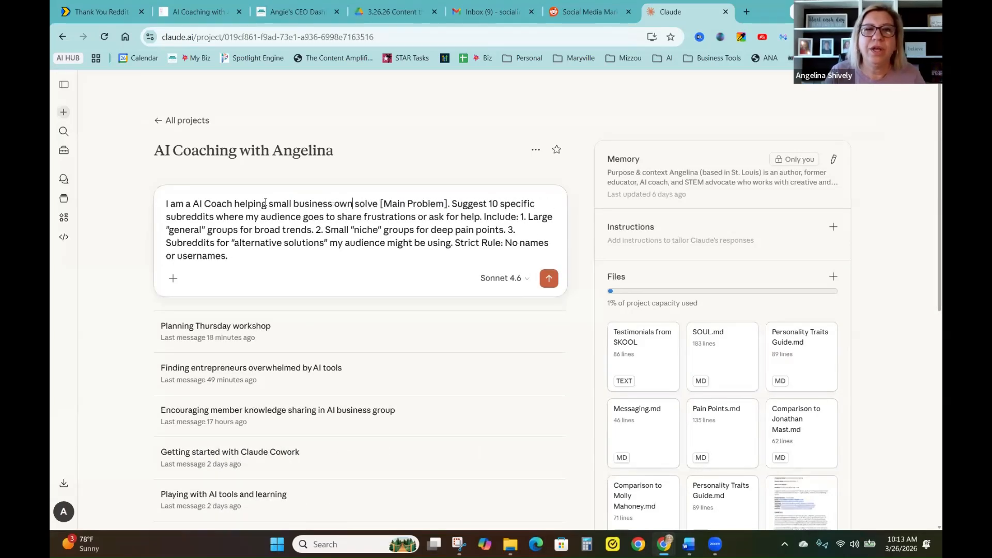
{"action": "type", "text": "d coache"}
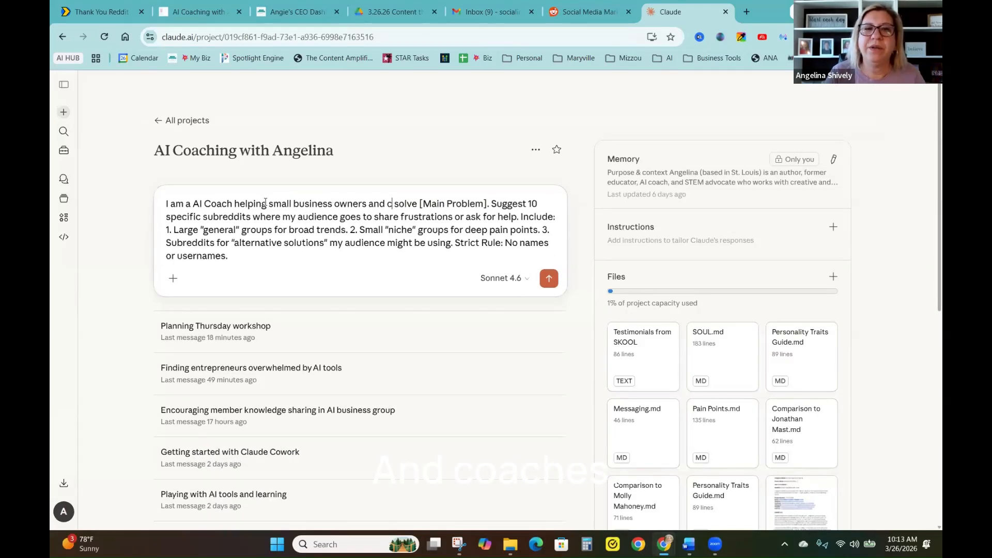
{"action": "type", "text": "s"}
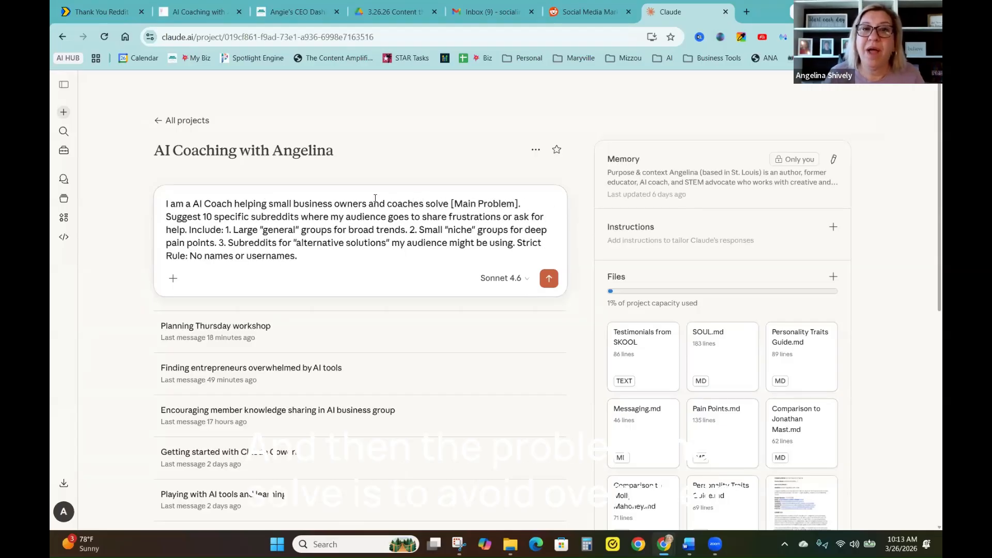
Replace the prompt's [Main Problem] placeholder with "to avoid overwhelm with AI Tools" and submit the prompt
{"action": "left_click_drag", "start_coordinate": [451, 204], "coordinate": [520, 204]}
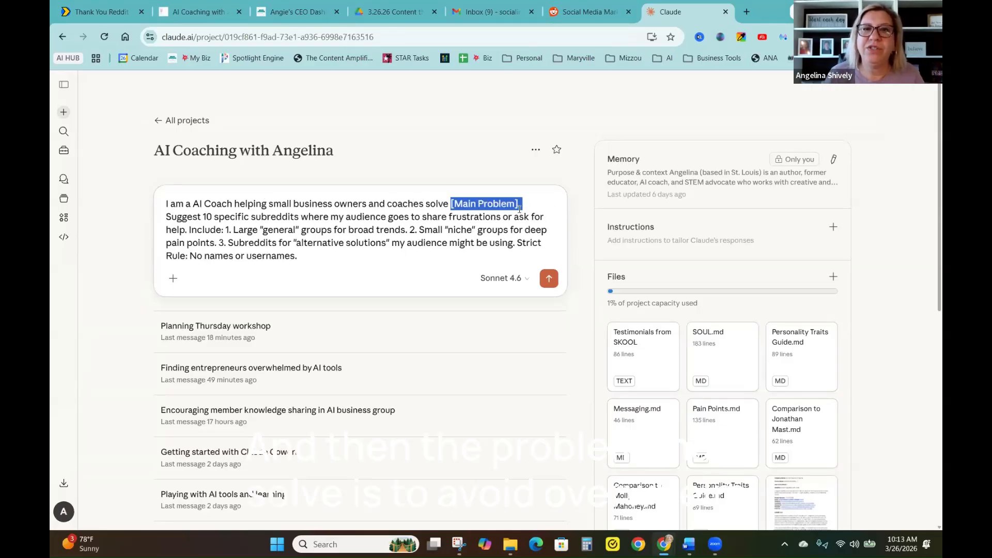
{"action": "type", "text": "to"}
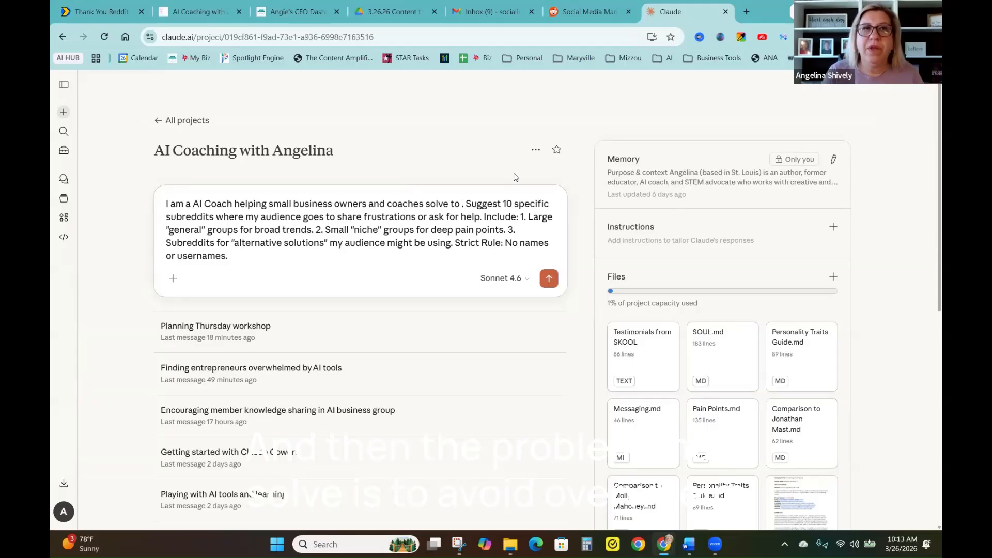
{"action": "type", "text": " avoid overwhelm with AI Tools"}
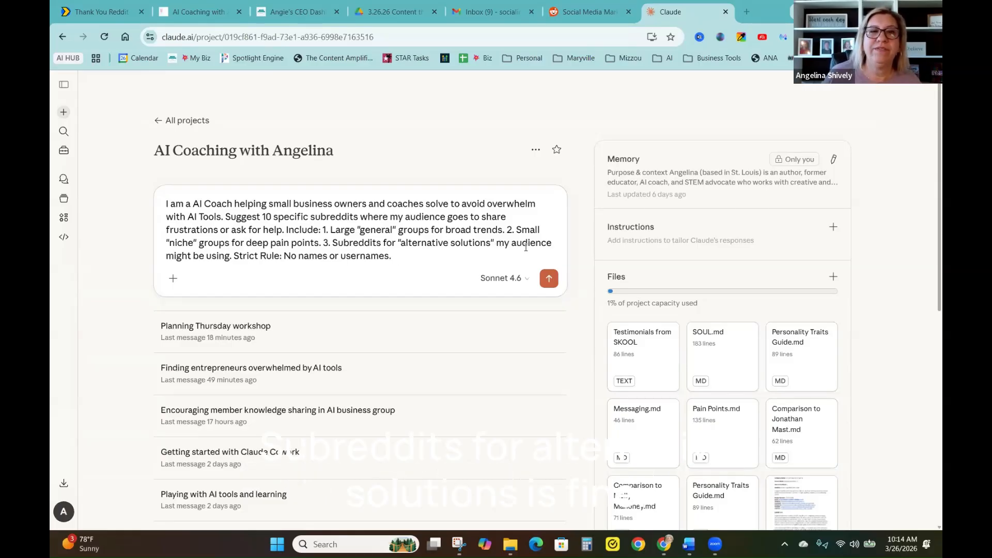
{"action": "key", "text": "Return"}
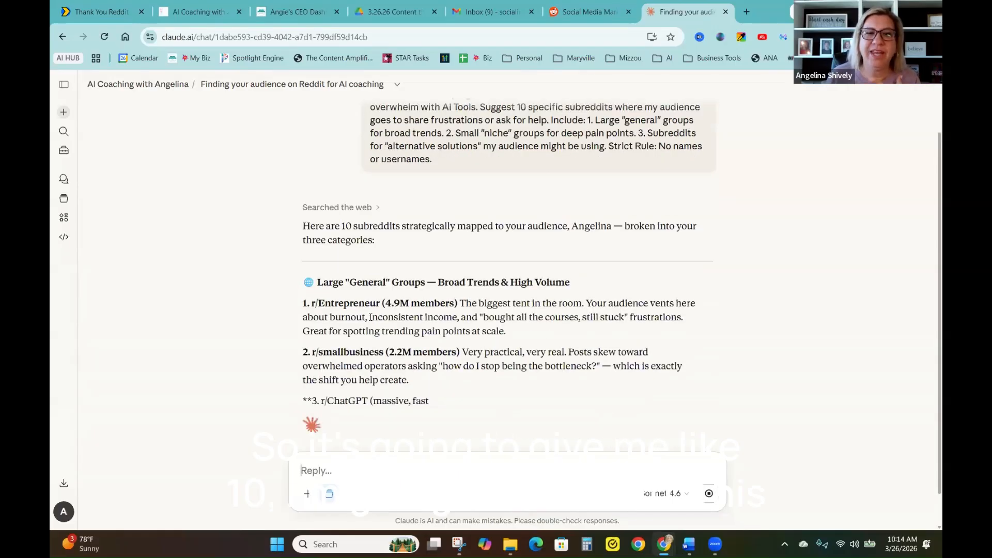
Copy the suggested subreddit name r/Entrepreneur from Claude's answer and use it to find and open that community on Reddit
{"action": "left_click_drag", "start_coordinate": [310, 301], "coordinate": [380, 300]}
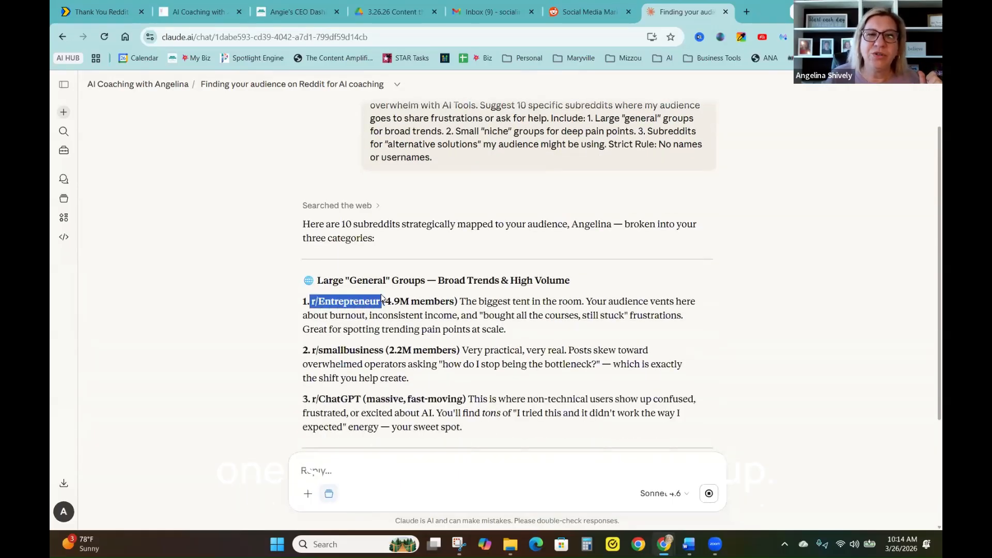
{"action": "right_click", "coordinate": [358, 306]}
{"action": "left_click", "coordinate": [399, 322]}
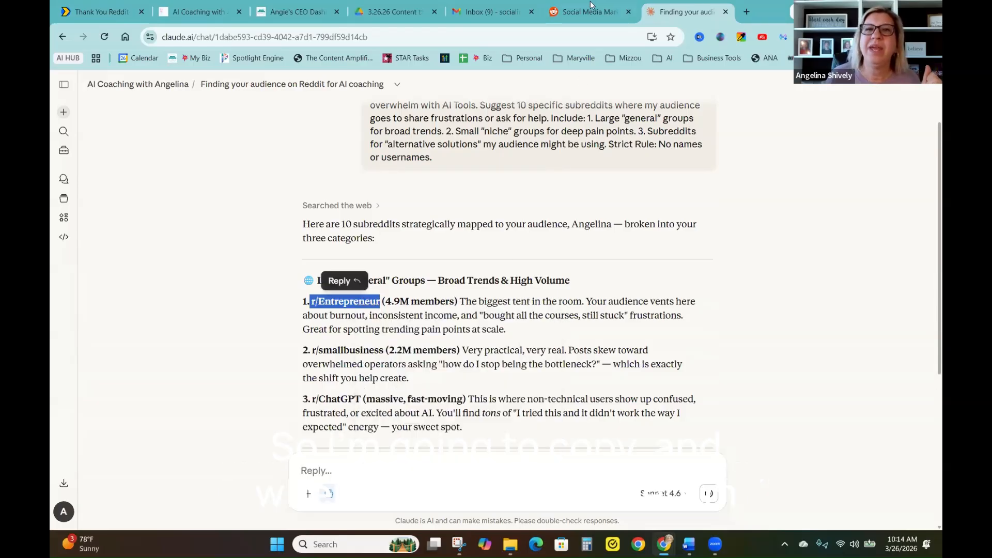
{"action": "left_click", "coordinate": [571, 14]}
{"action": "left_click", "coordinate": [370, 87]}
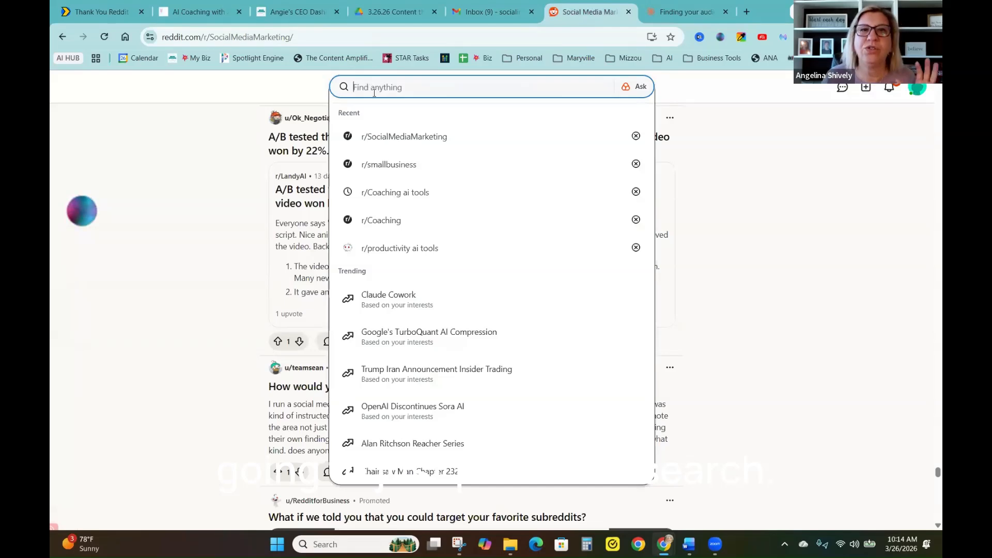
{"action": "key", "text": "ctrl+v"}
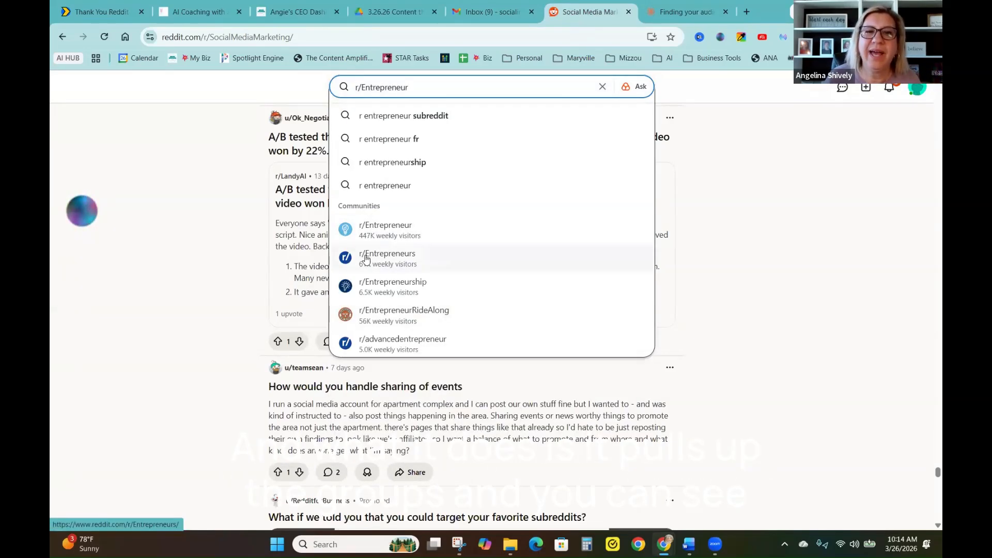
{"action": "left_click", "coordinate": [384, 233]}
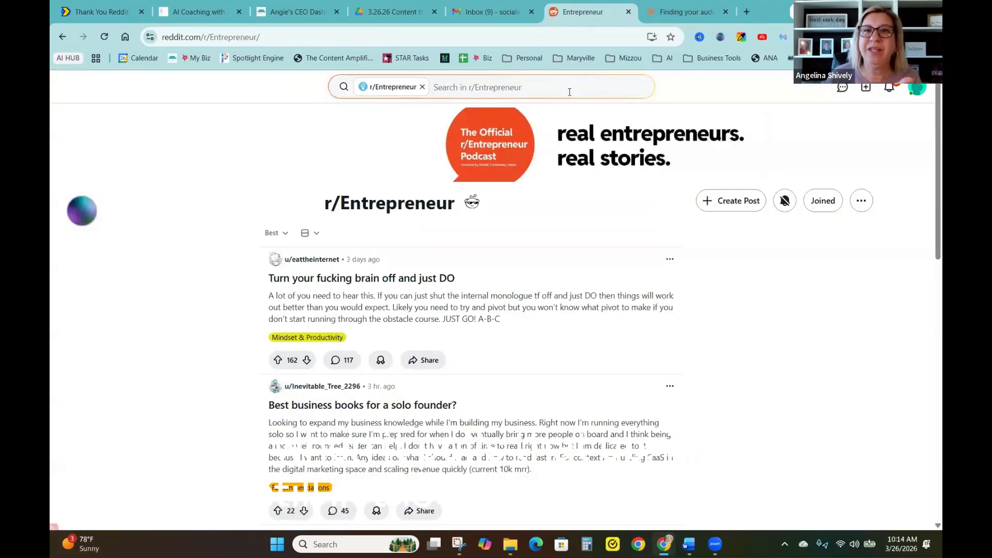
Search within r/Entrepreneur for "ai tools" and sort the resulting posts by New
{"action": "left_click", "coordinate": [490, 84]}
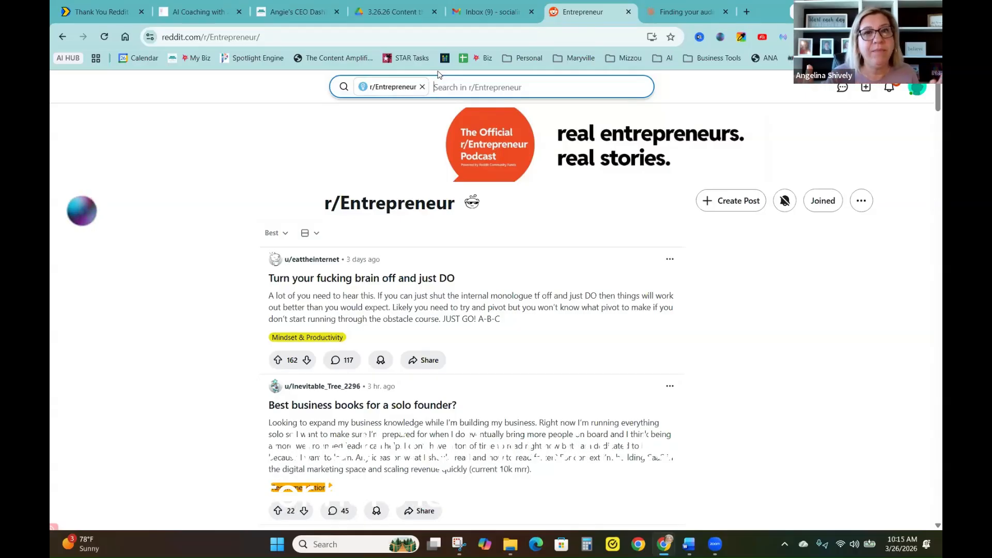
{"action": "type", "text": "ai"}
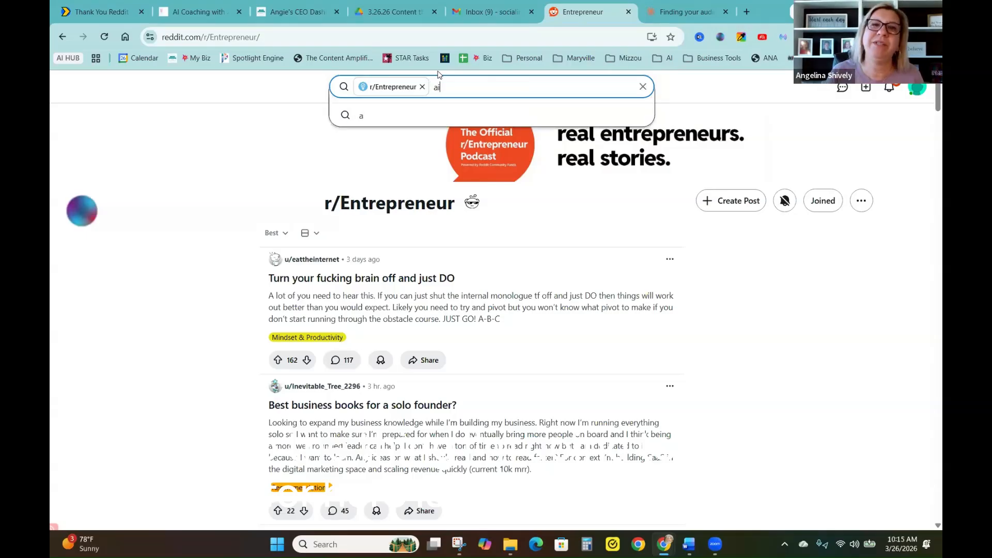
{"action": "type", "text": " tools"}
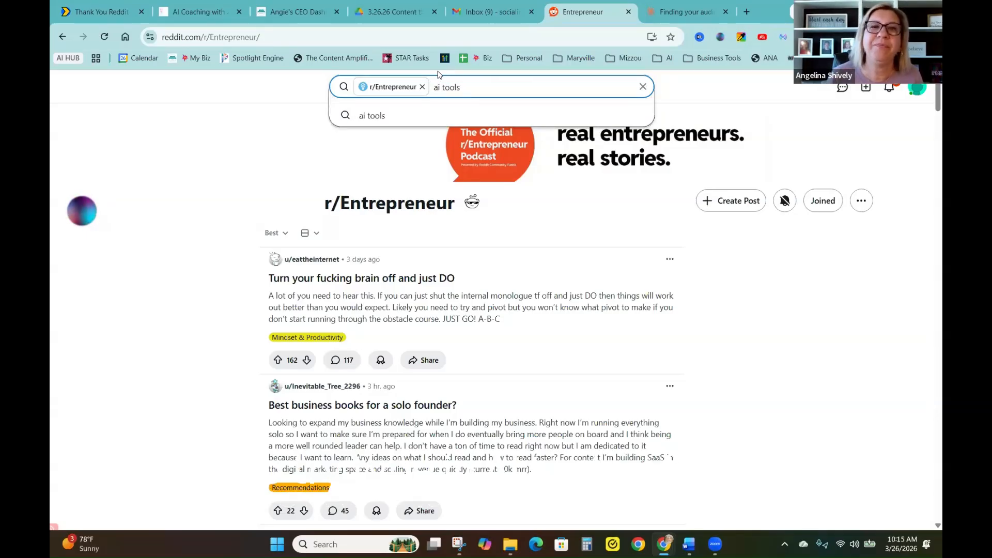
{"action": "left_click", "coordinate": [394, 116]}
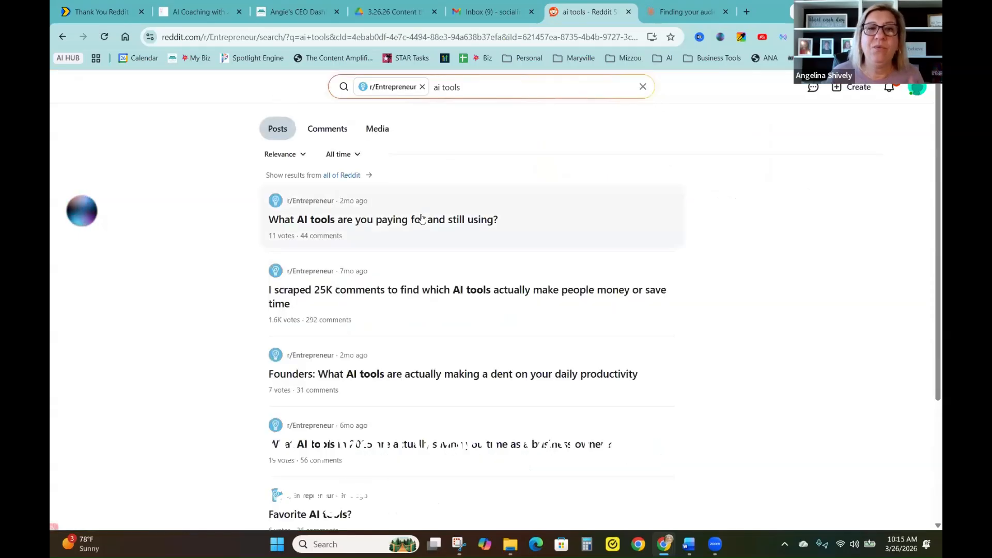
{"action": "left_click", "coordinate": [299, 155]}
{"action": "left_click", "coordinate": [278, 266]}
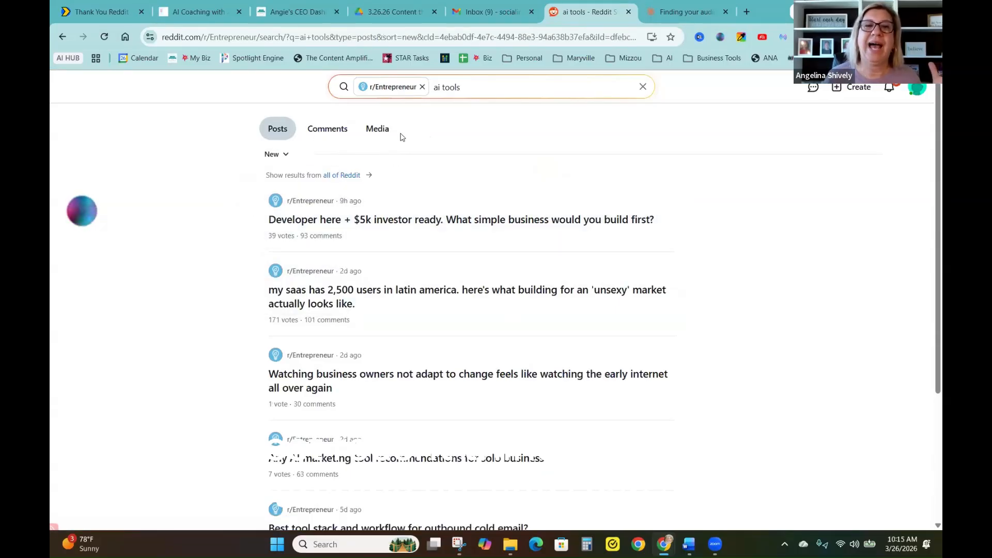
Browse the newest results and open the post about a solo founder adding up every tool subscription to read its text and comments
{"action": "scroll", "coordinate": [454, 388], "scroll_direction": "down", "scroll_amount": 5}
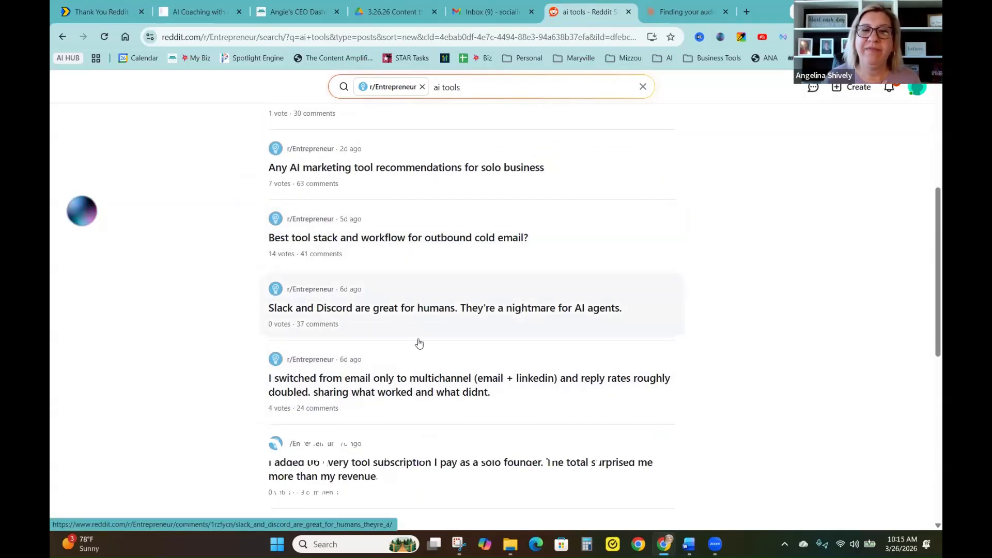
{"action": "scroll", "coordinate": [416, 341], "scroll_direction": "down", "scroll_amount": 1}
{"action": "scroll", "coordinate": [428, 413], "scroll_direction": "down", "scroll_amount": 1}
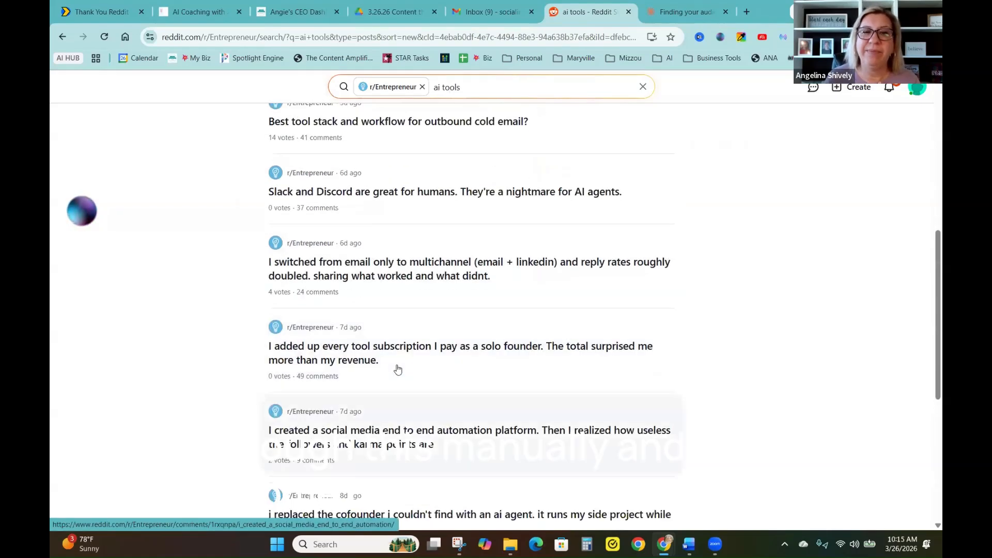
{"action": "left_click", "coordinate": [342, 360]}
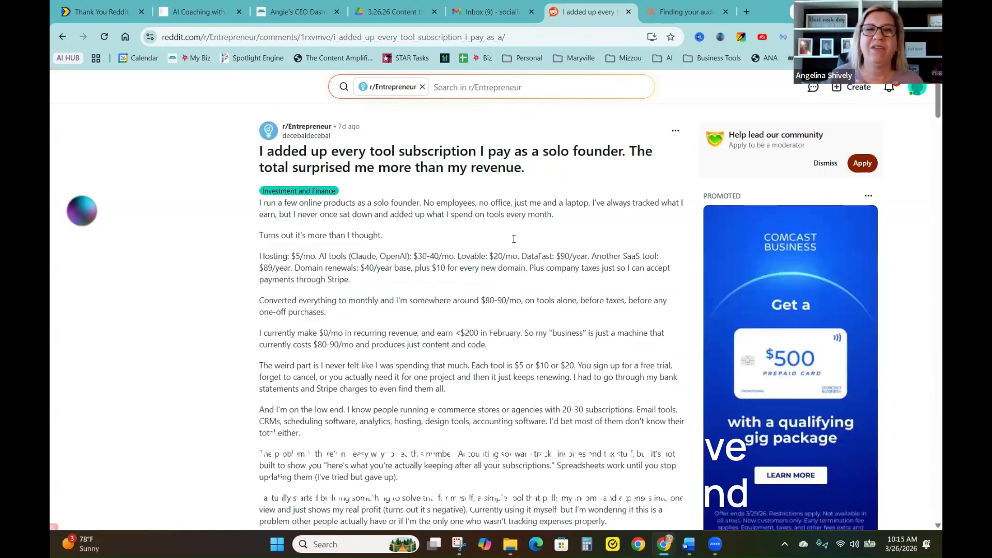
{"action": "scroll", "coordinate": [461, 310], "scroll_direction": "down", "scroll_amount": 3}
{"action": "scroll", "coordinate": [334, 303], "scroll_direction": "down", "scroll_amount": 8}
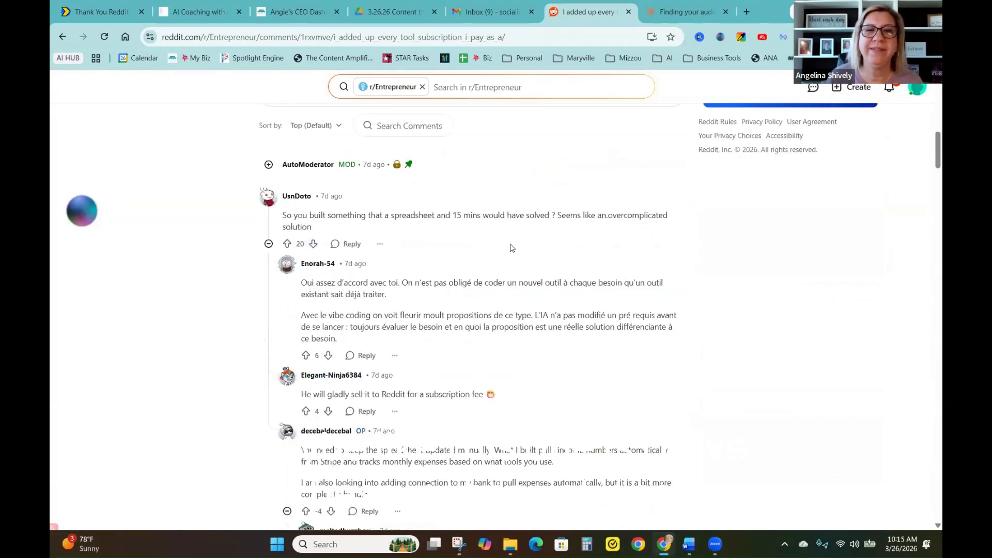
Read further down the solo founder post's comments and return to the "ai tools" search results
{"action": "scroll", "coordinate": [480, 318], "scroll_direction": "down", "scroll_amount": 6}
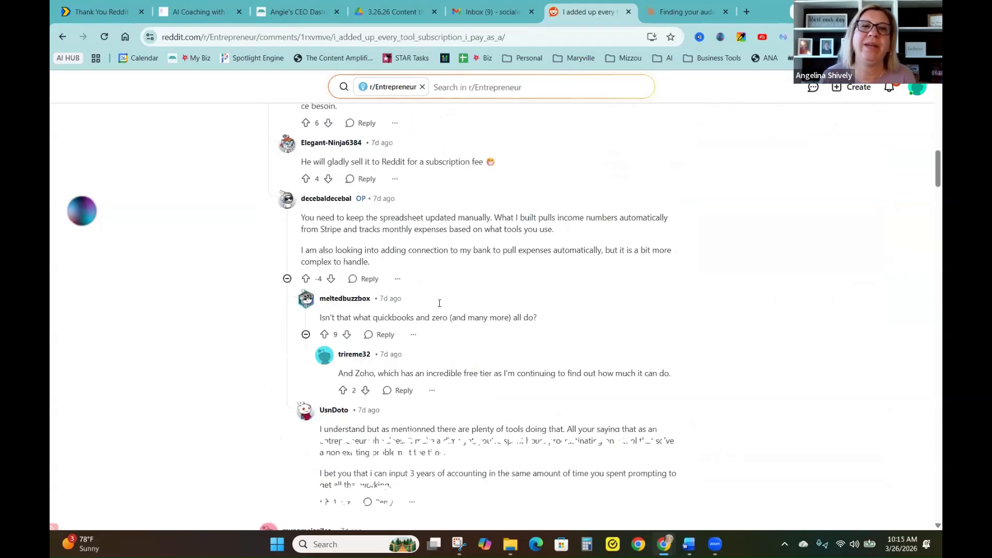
{"action": "left_click", "coordinate": [67, 33]}
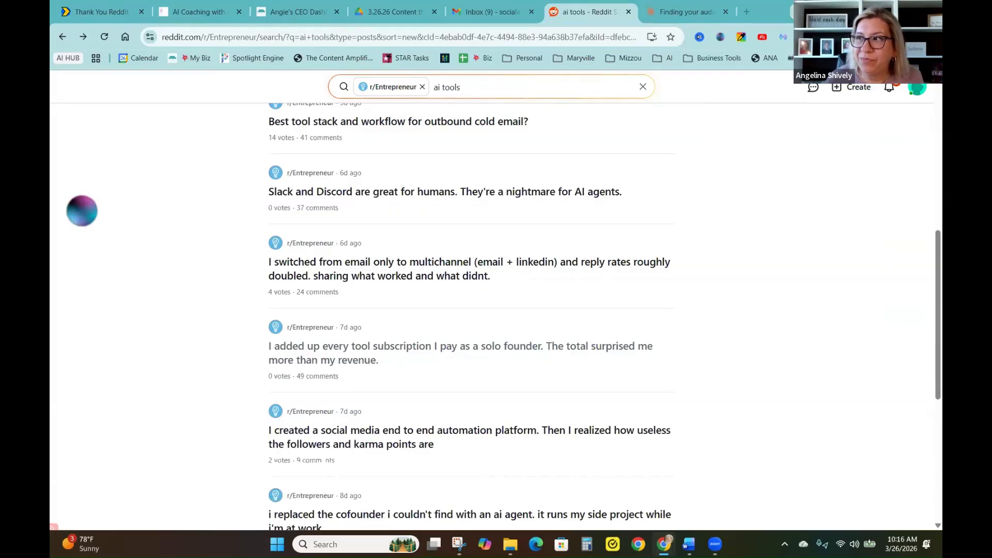
Open the ANA AI homepage in a new browser tab from the copied helloana.ai link
{"action": "left_click", "coordinate": [746, 11]}
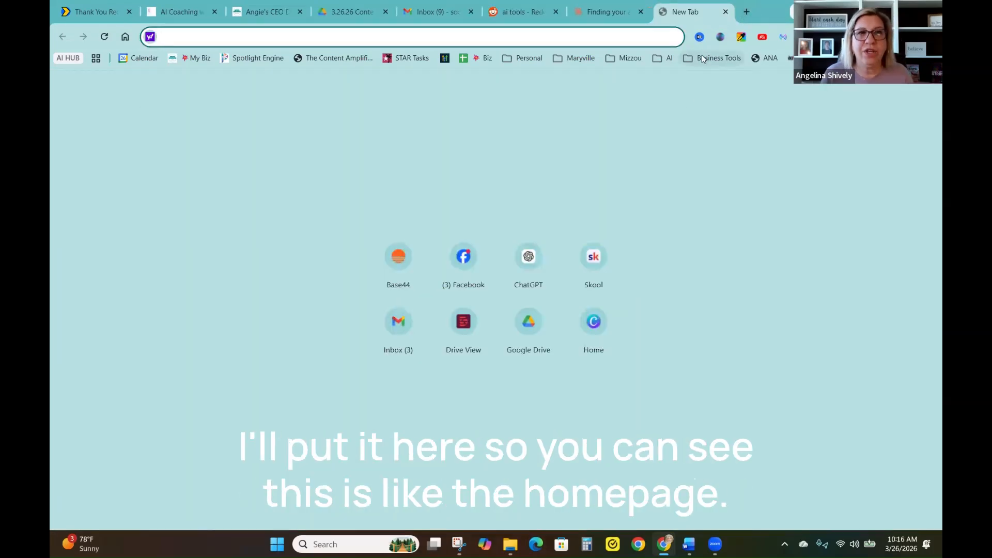
{"action": "key", "text": "ctrl+v"}
{"action": "key", "text": "Return"}
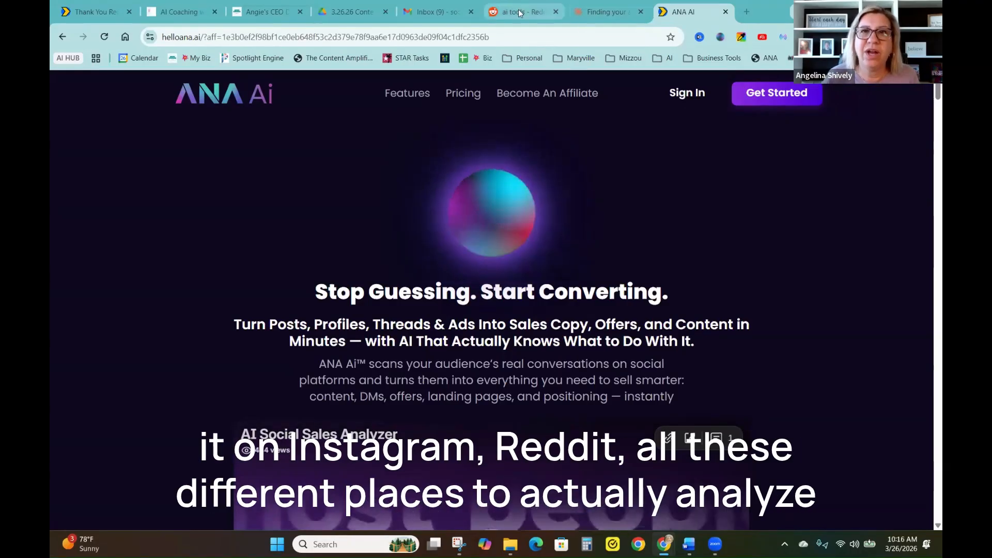
Return to the r/Entrepreneur search results, open the ANA AI assistant over them, and view its chat history before closing the history
{"action": "mouse_move", "coordinate": [520, 12]}
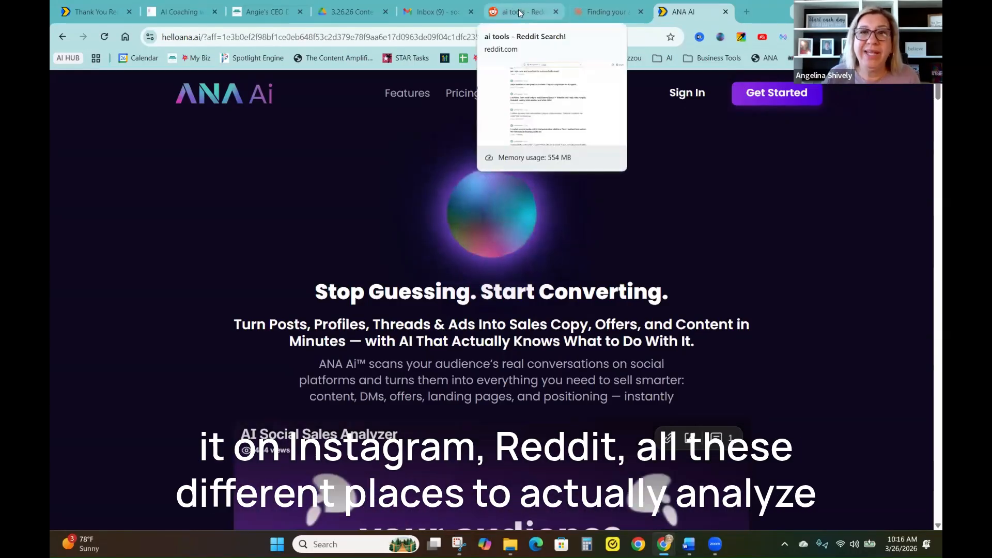
{"action": "left_click", "coordinate": [520, 13]}
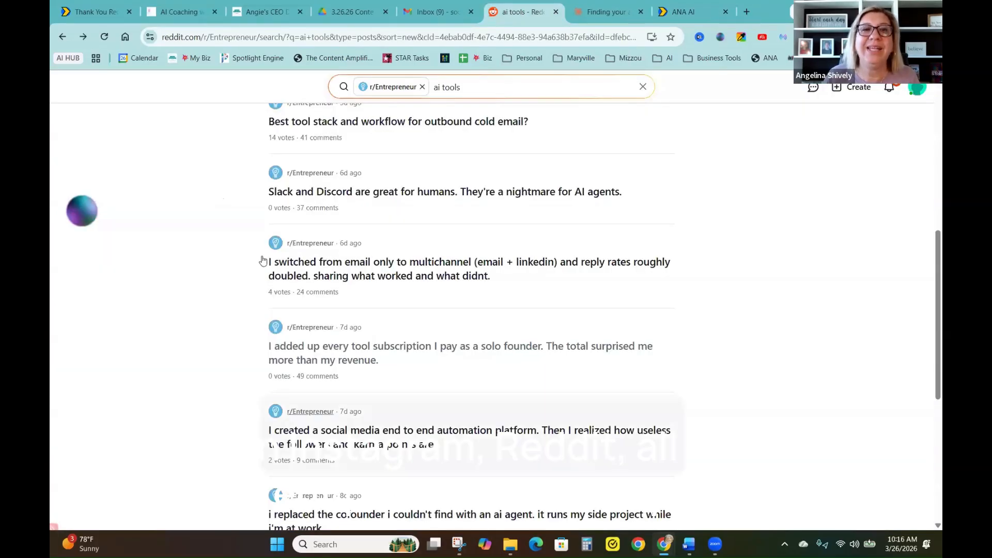
{"action": "left_click", "coordinate": [80, 214]}
{"action": "left_click", "coordinate": [77, 94]}
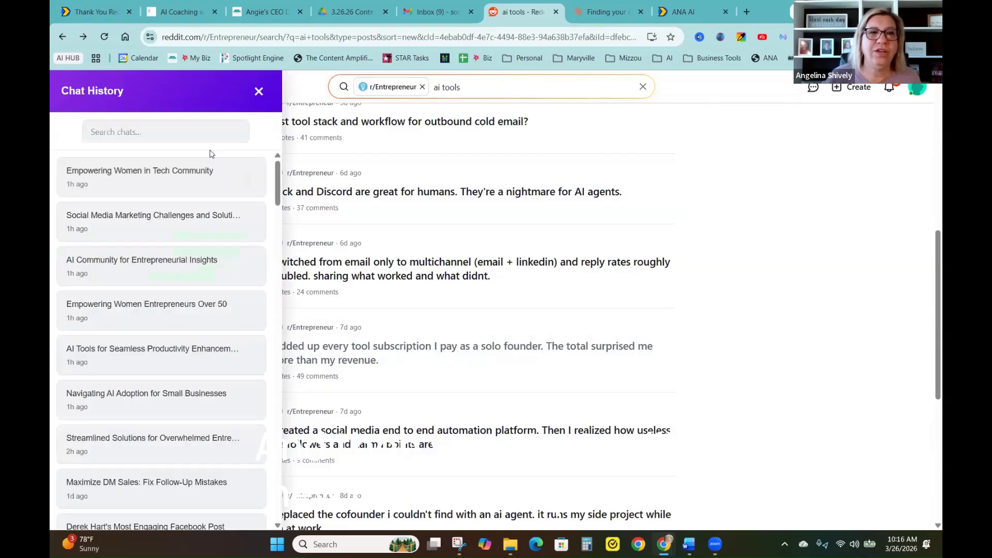
{"action": "left_click", "coordinate": [259, 91]}
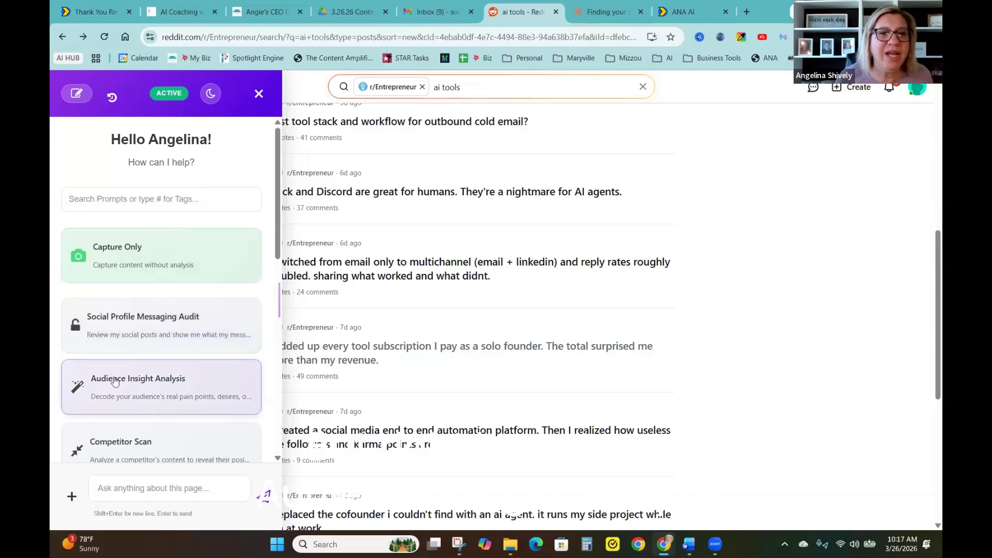
Run an Audience Insight Analysis of the search results with business context included, auto scroll, and a token limit of 145
{"action": "left_click", "coordinate": [176, 383]}
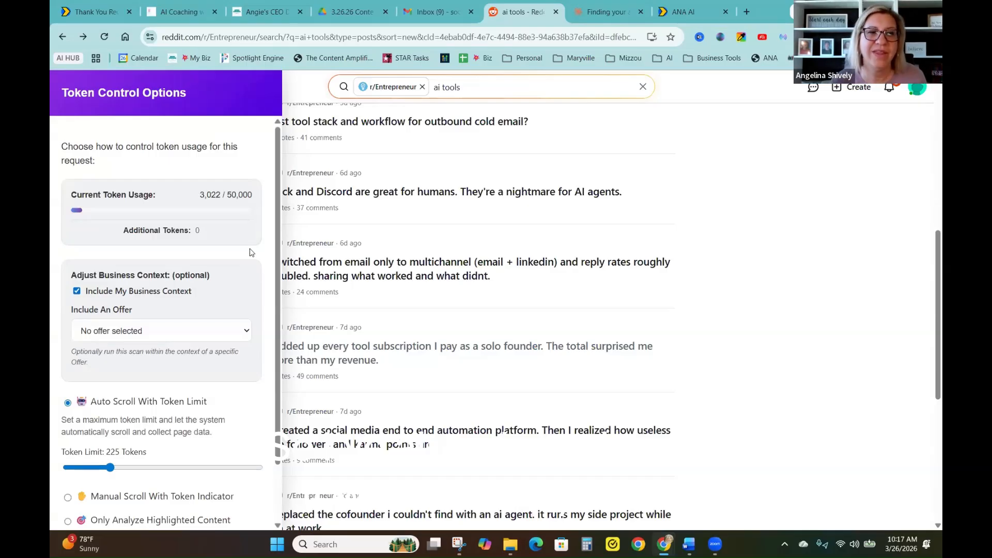
{"action": "scroll", "coordinate": [149, 346], "scroll_direction": "down", "scroll_amount": 2}
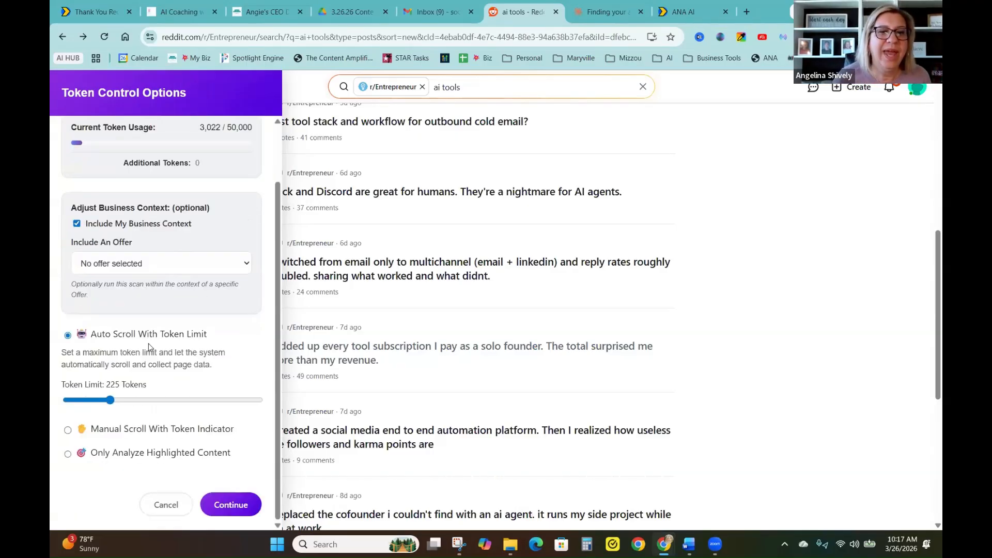
{"action": "left_click_drag", "start_coordinate": [97, 406], "coordinate": [95, 401]}
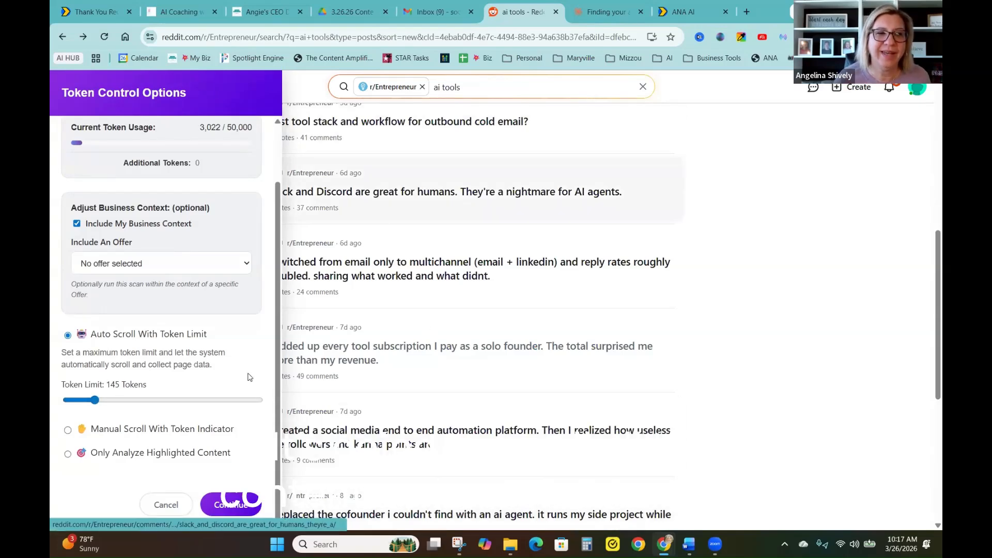
{"action": "left_click", "coordinate": [225, 509]}
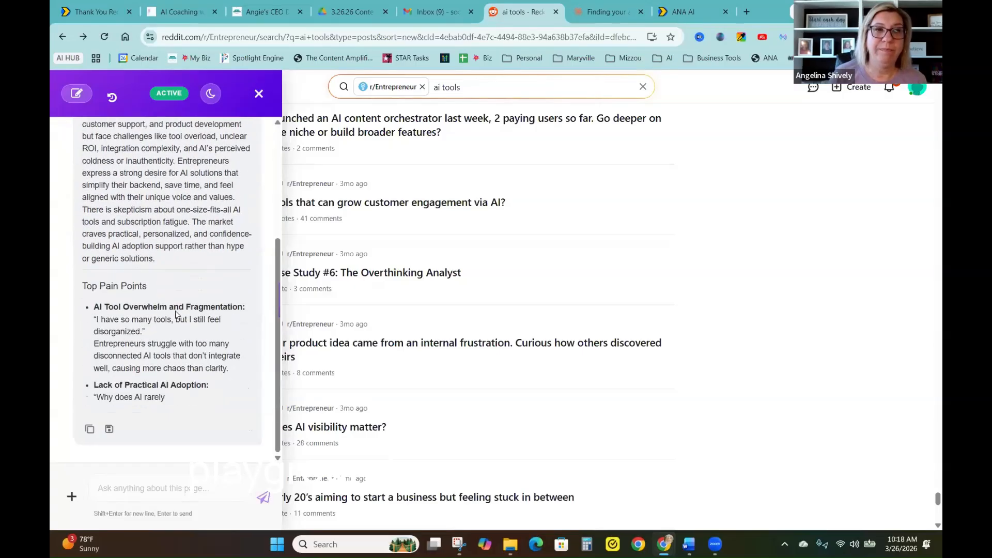
Read the generated analysis from the executive summary through pain points, desired outcomes, objections, and repeated themes
{"action": "scroll", "coordinate": [181, 305], "scroll_direction": "up", "scroll_amount": 4}
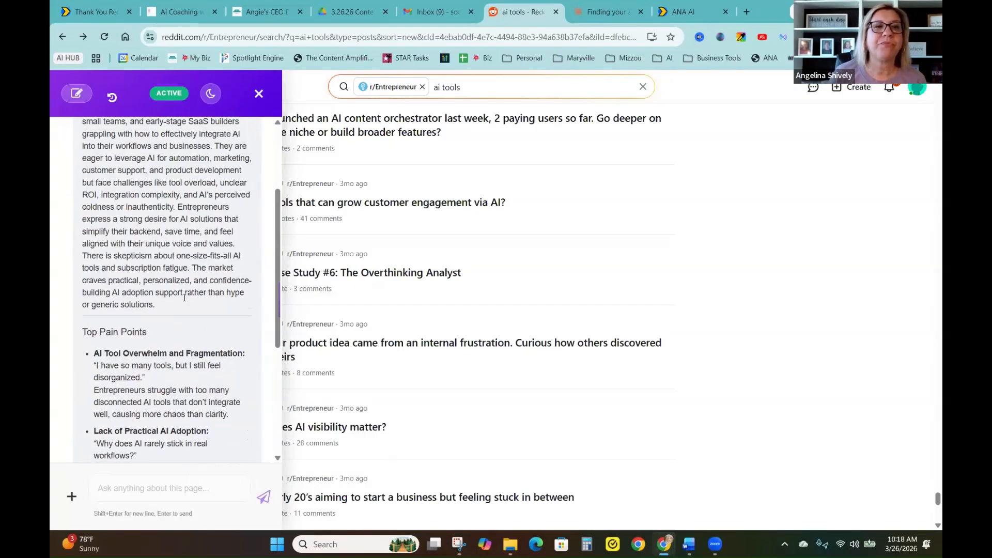
{"action": "scroll", "coordinate": [184, 297], "scroll_direction": "up", "scroll_amount": 1}
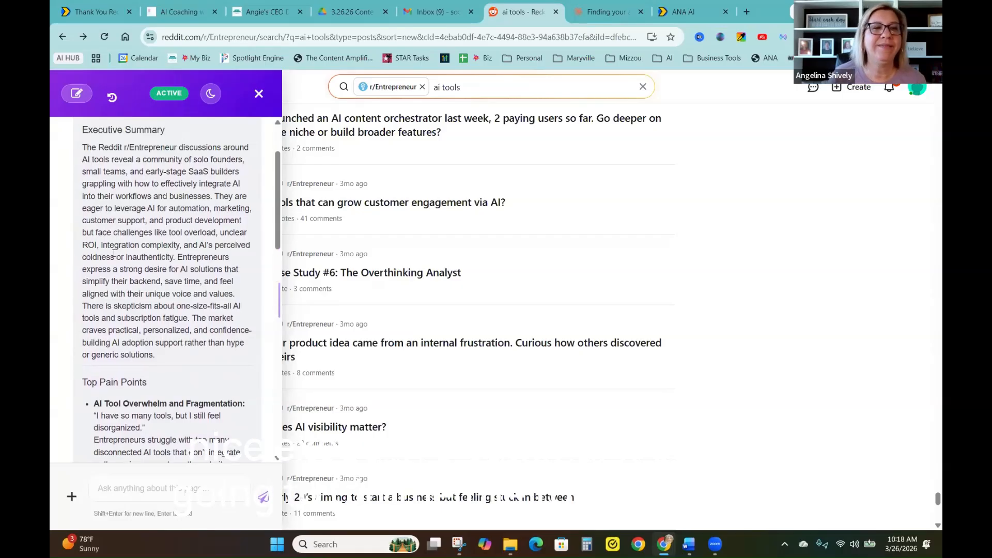
{"action": "scroll", "coordinate": [118, 318], "scroll_direction": "down", "scroll_amount": 2}
{"action": "scroll", "coordinate": [119, 318], "scroll_direction": "down", "scroll_amount": 1}
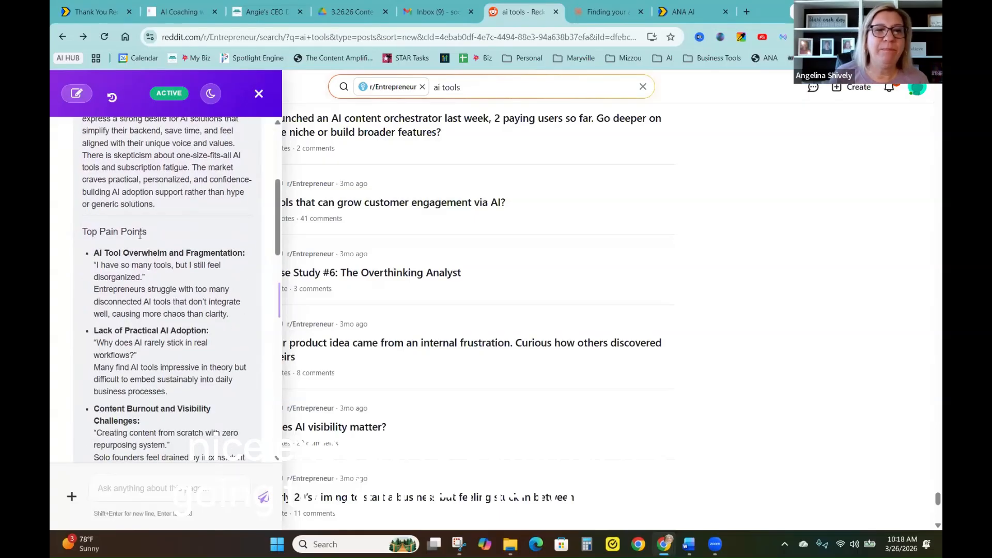
{"action": "scroll", "coordinate": [169, 262], "scroll_direction": "down", "scroll_amount": 1}
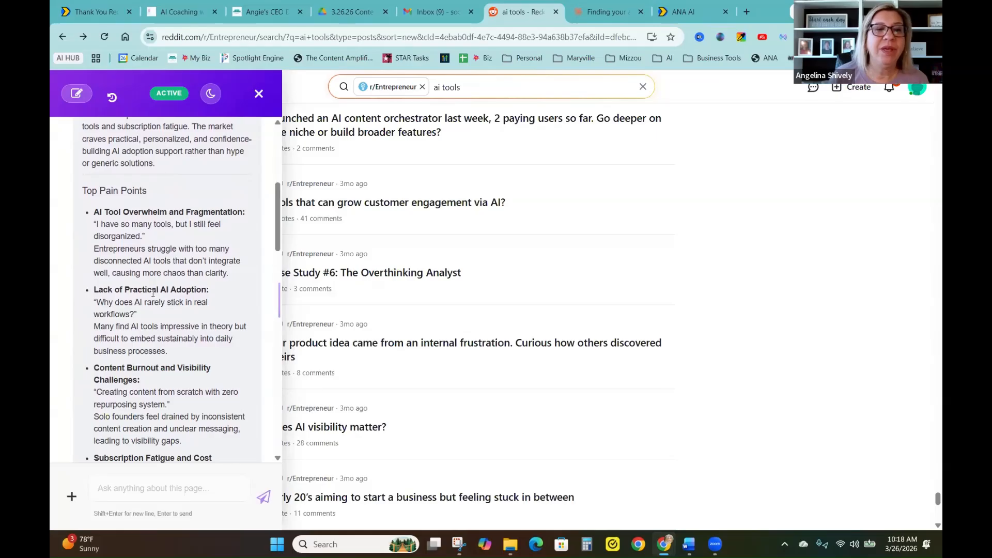
{"action": "scroll", "coordinate": [155, 284], "scroll_direction": "down", "scroll_amount": 3}
{"action": "scroll", "coordinate": [151, 291], "scroll_direction": "down", "scroll_amount": 4}
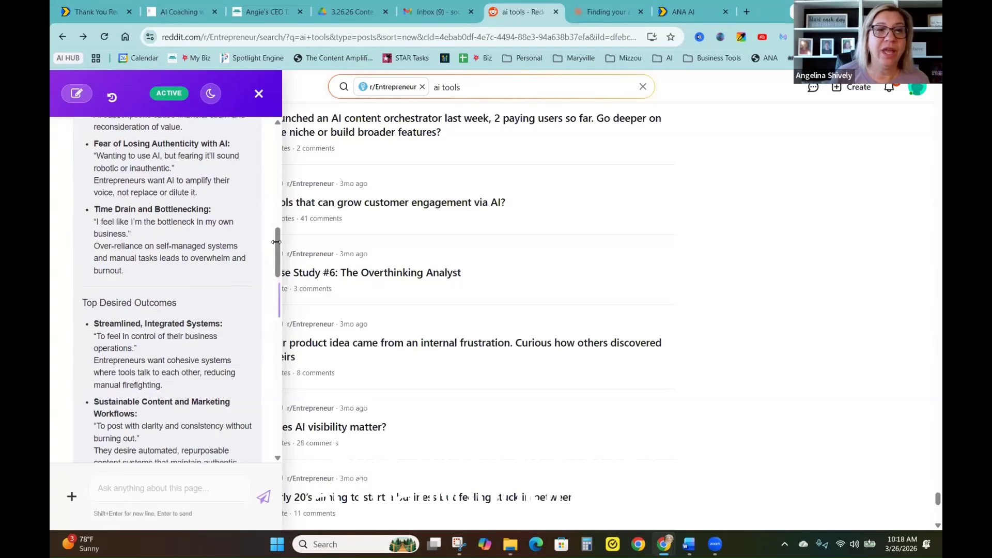
{"action": "scroll", "coordinate": [186, 396], "scroll_direction": "down", "scroll_amount": 10}
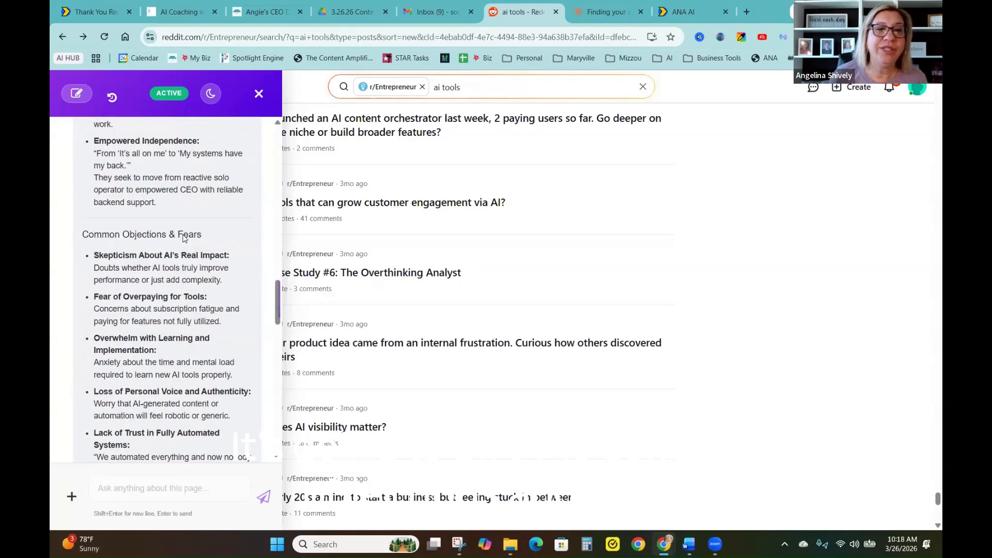
{"action": "scroll", "coordinate": [117, 287], "scroll_direction": "down", "scroll_amount": 3}
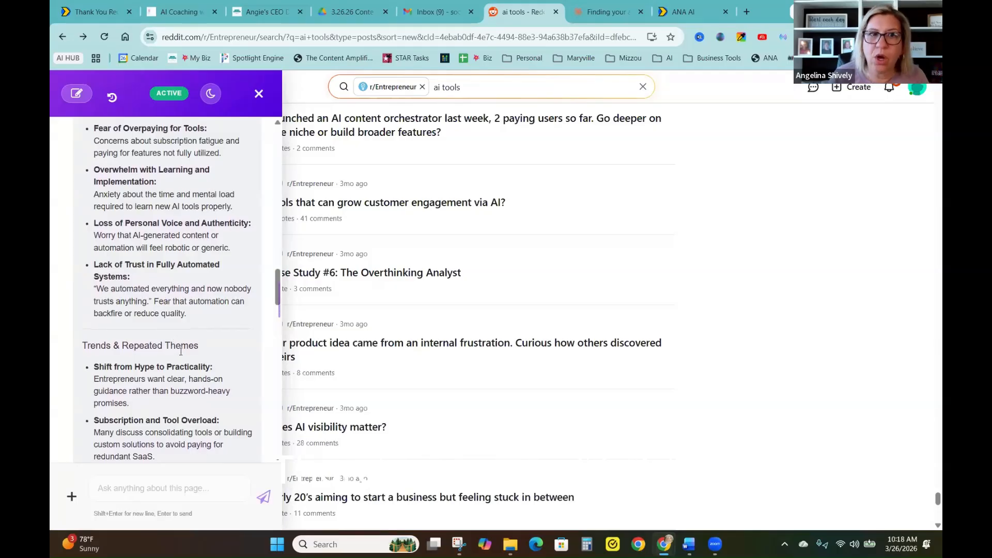
{"action": "scroll", "coordinate": [180, 352], "scroll_direction": "down", "scroll_amount": 5}
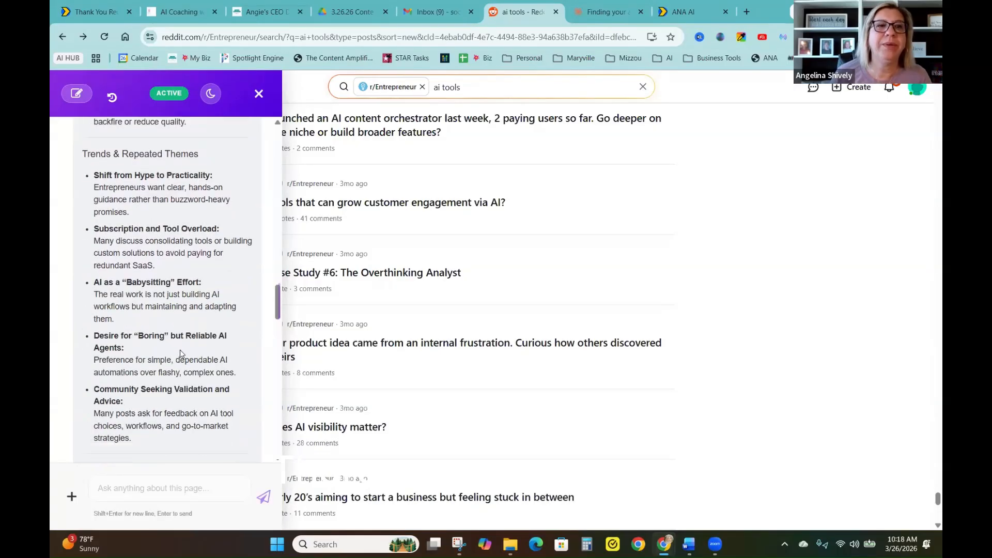
{"action": "scroll", "coordinate": [180, 350], "scroll_direction": "down", "scroll_amount": 2}
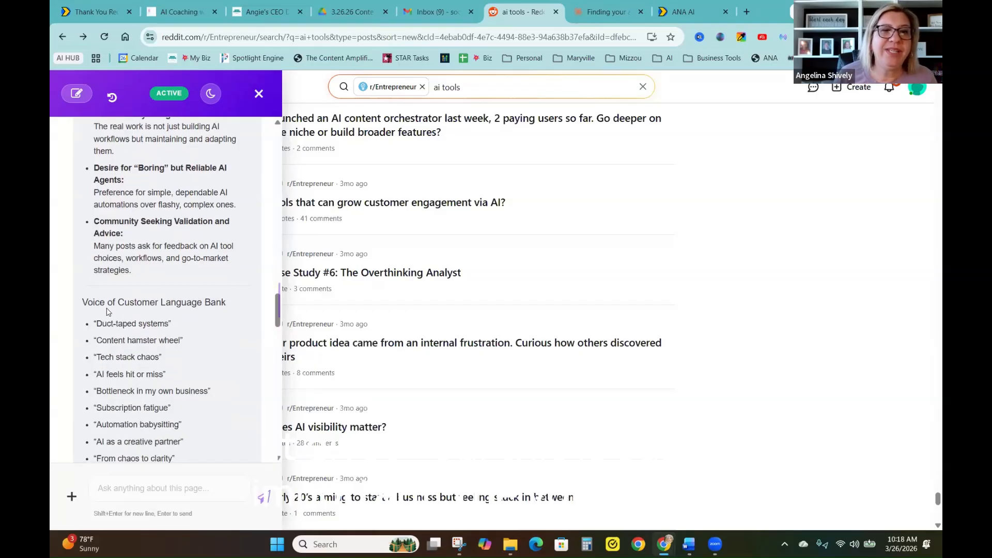
Review the Voice of Customer Language Bank and the rest of the analysis, and copy the full response
{"action": "left_click_drag", "start_coordinate": [94, 168], "coordinate": [225, 303]}
{"action": "left_click", "coordinate": [225, 302]}
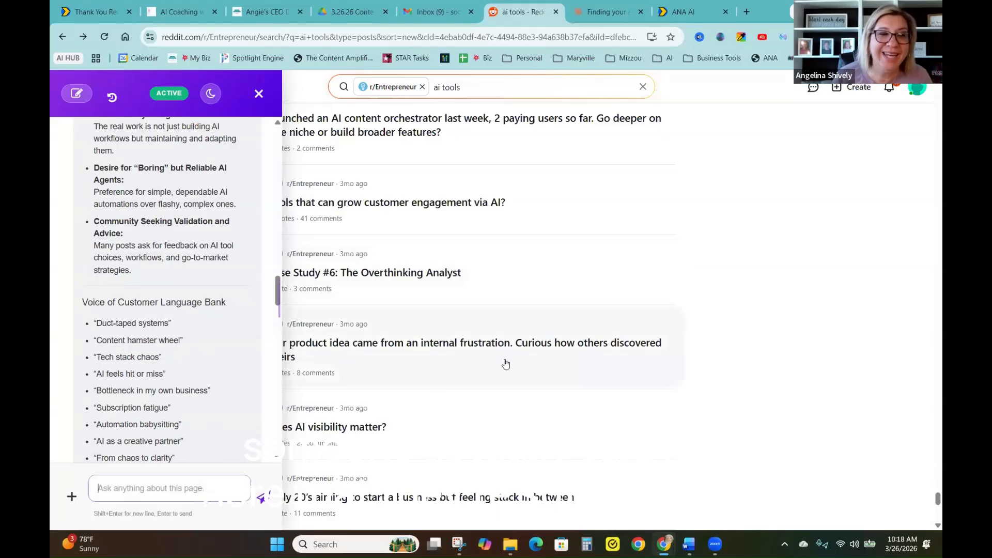
{"action": "scroll", "coordinate": [139, 412], "scroll_direction": "down", "scroll_amount": 1}
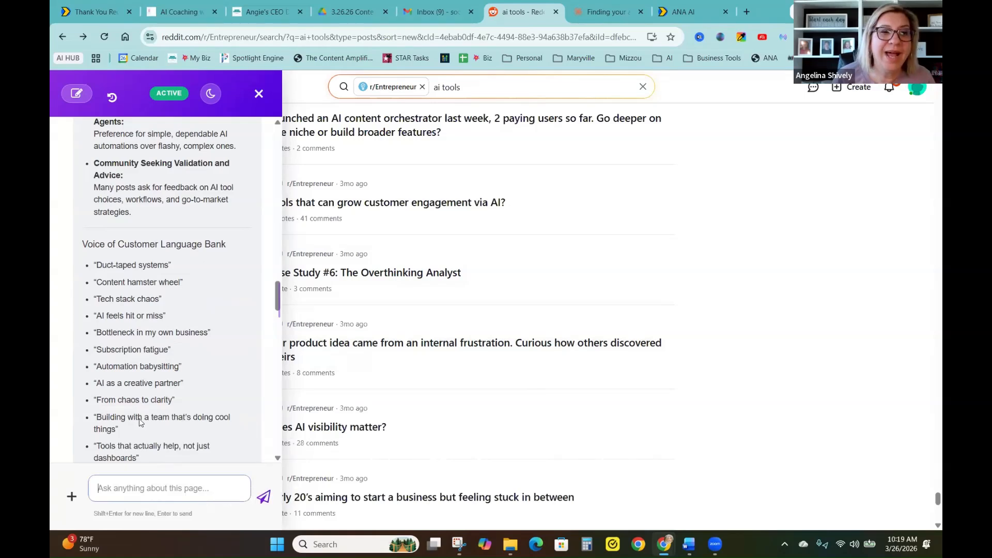
{"action": "scroll", "coordinate": [140, 421], "scroll_direction": "down", "scroll_amount": 6}
{"action": "scroll", "coordinate": [140, 416], "scroll_direction": "down", "scroll_amount": 15}
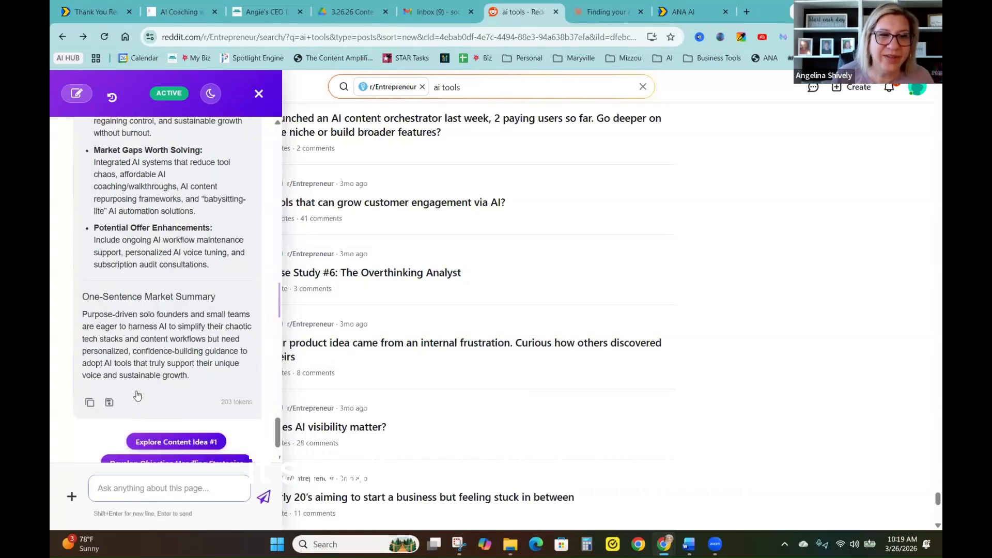
{"action": "scroll", "coordinate": [114, 403], "scroll_direction": "down", "scroll_amount": 3}
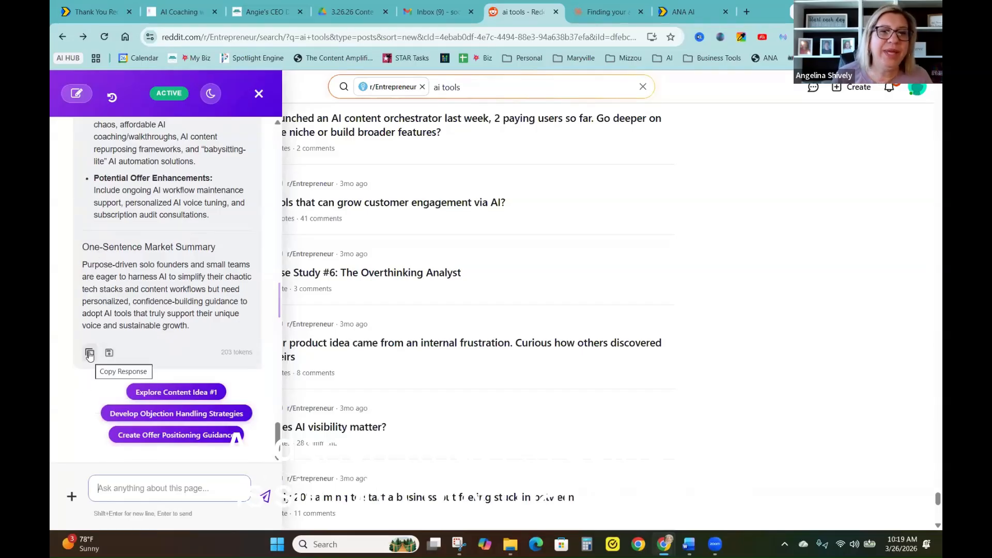
{"action": "left_click", "coordinate": [90, 354]}
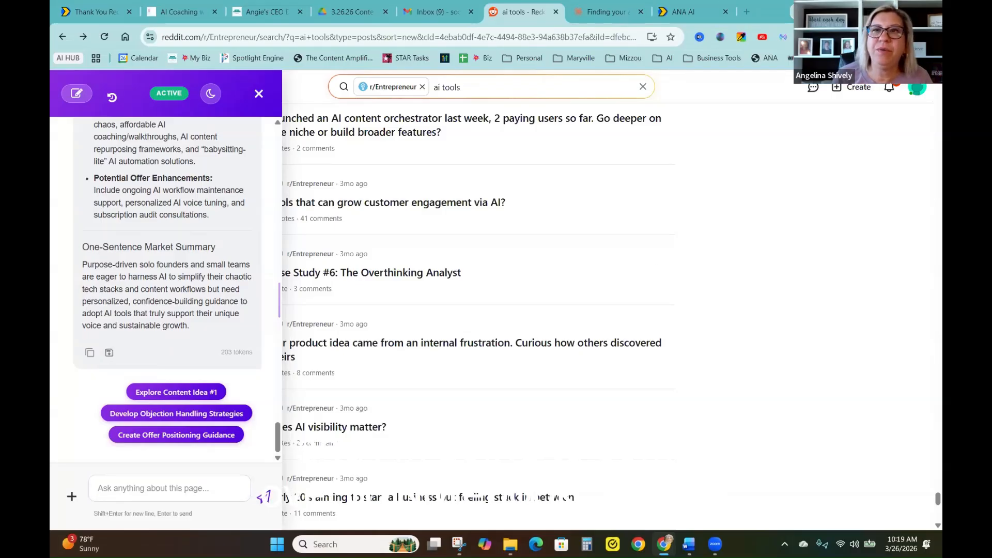
Switch to NotebookLM and look through the Master Market Research Report for heart-led entrepreneurs, down to the buyer readiness map
{"action": "left_click_drag", "start_coordinate": [699, 5], "coordinate": [683, 6]}
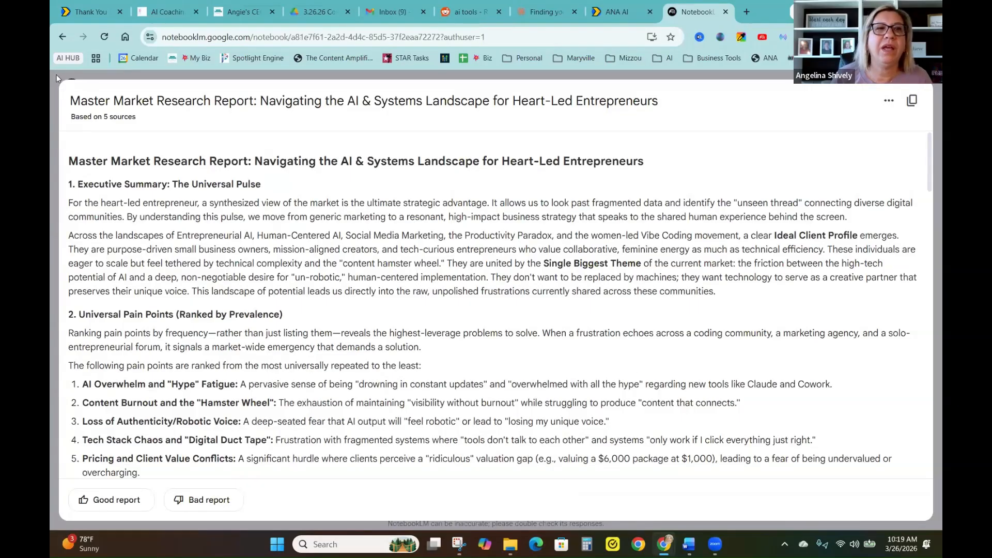
{"action": "left_click", "coordinate": [888, 100]}
{"action": "left_click", "coordinate": [843, 91]}
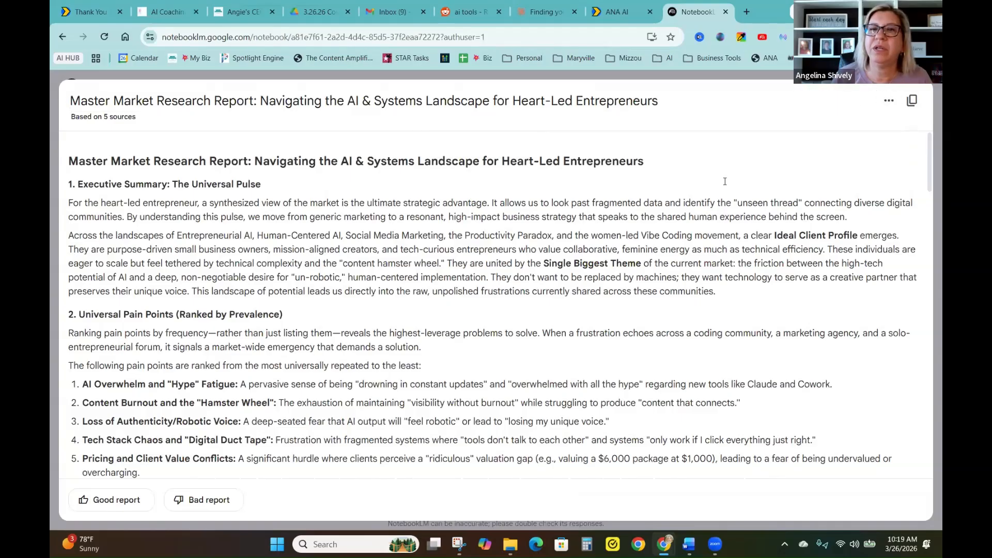
{"action": "scroll", "coordinate": [598, 366], "scroll_direction": "down", "scroll_amount": 15}
{"action": "scroll", "coordinate": [454, 428], "scroll_direction": "down", "scroll_amount": 5}
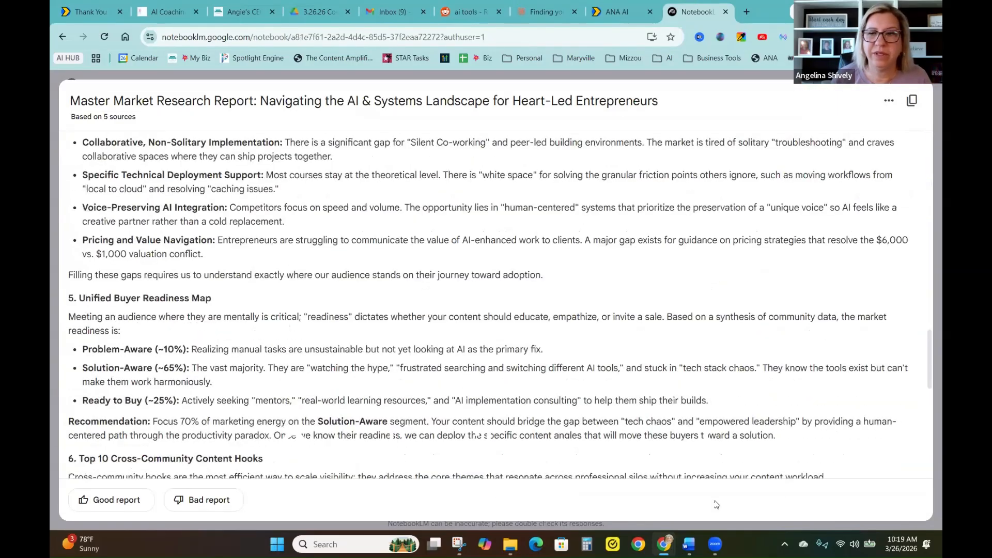
Reopen the Human-Centered AI: Bridging the Small Business Implementation Gap notebook and start adding a source from copied text
{"action": "left_click", "coordinate": [62, 37]}
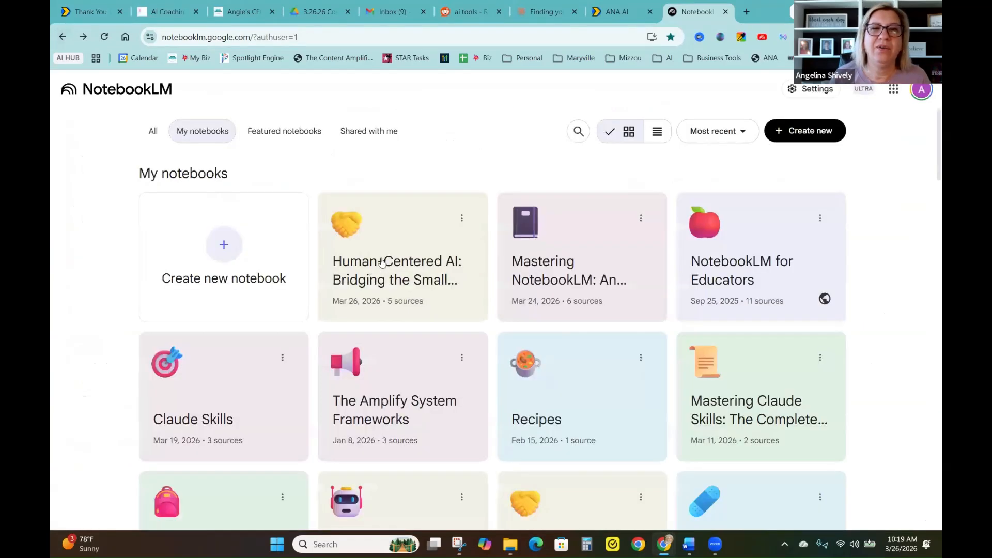
{"action": "left_click", "coordinate": [396, 258]}
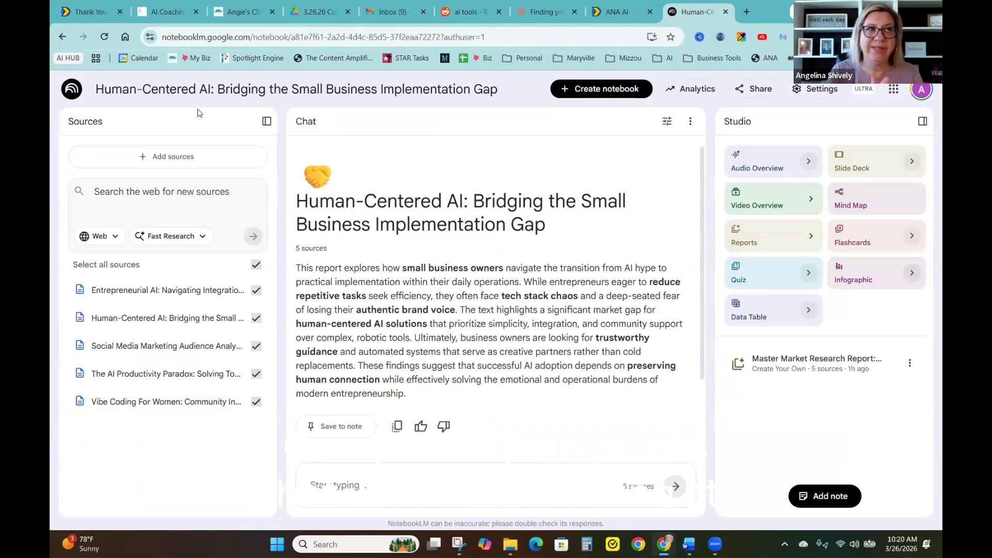
{"action": "left_click", "coordinate": [179, 161]}
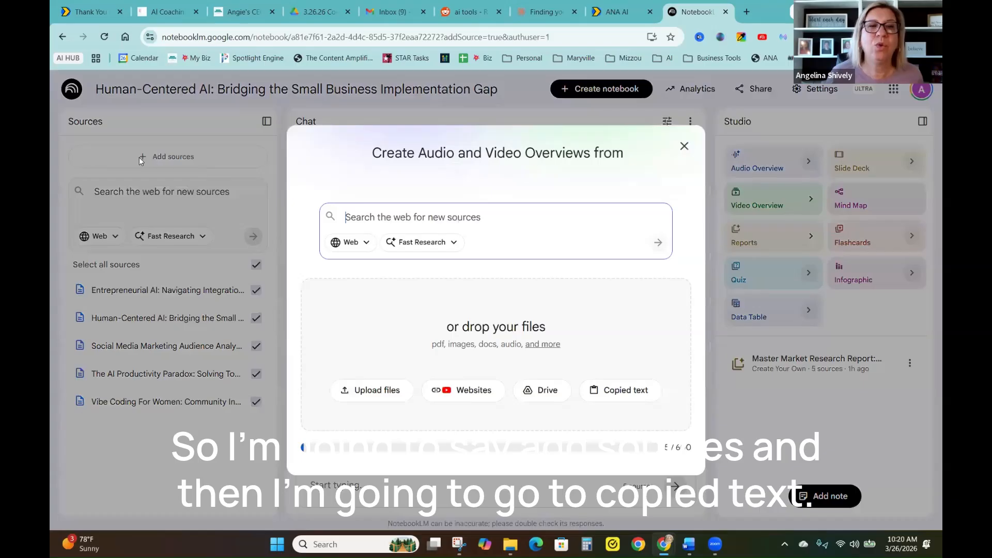
{"action": "left_click", "coordinate": [615, 396]}
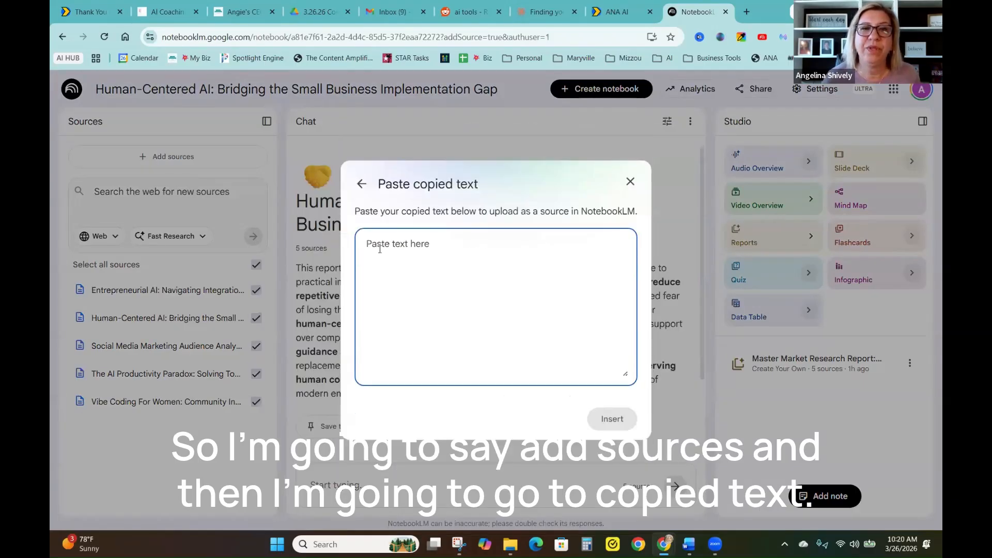
{"action": "key", "text": "ctrl+v"}
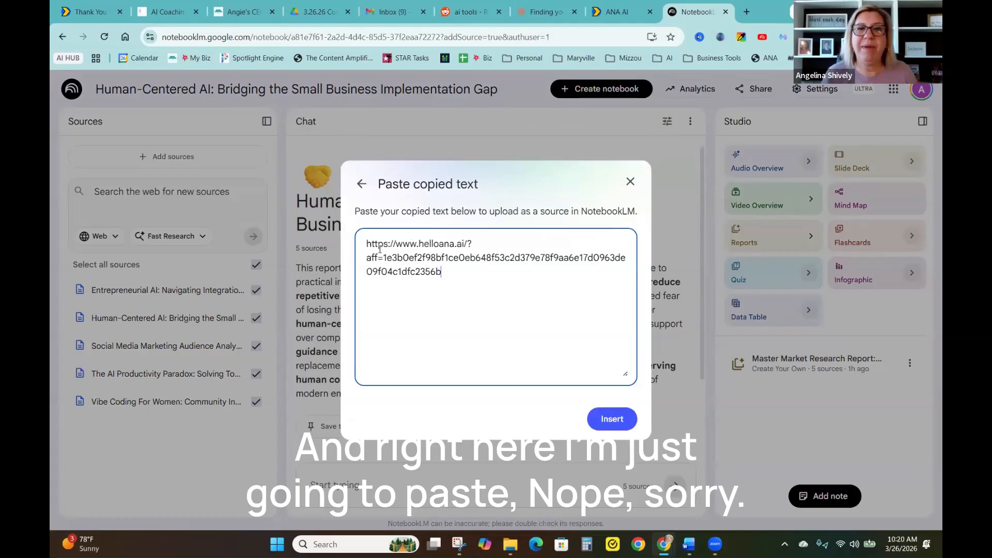
{"action": "left_click_drag", "start_coordinate": [467, 278], "coordinate": [368, 246]}
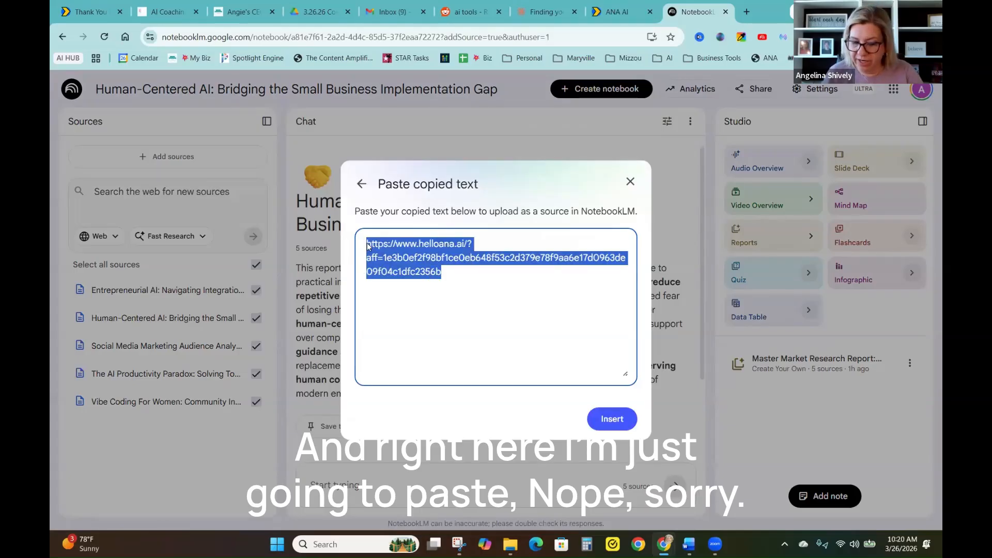
{"action": "key", "text": "BackSpace"}
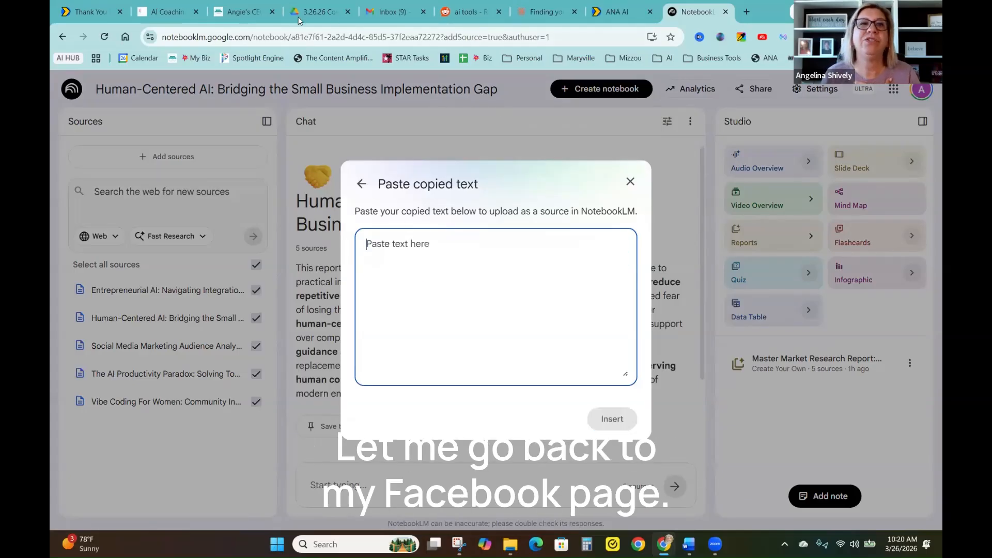
Close the ANA AI website tab and copy the full audience analysis from the Reddit "ai tools" search page
{"action": "left_click", "coordinate": [614, 12]}
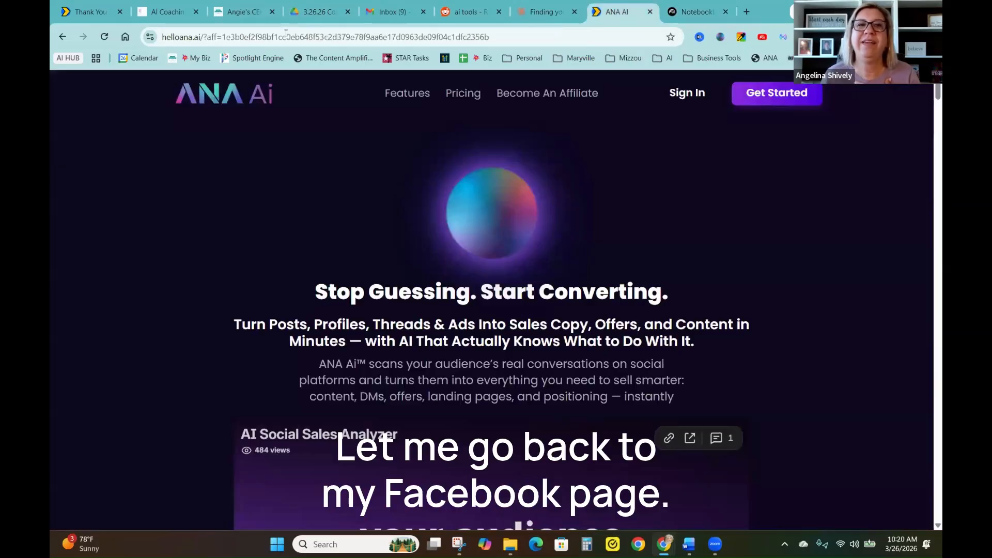
{"action": "left_click", "coordinate": [63, 35]}
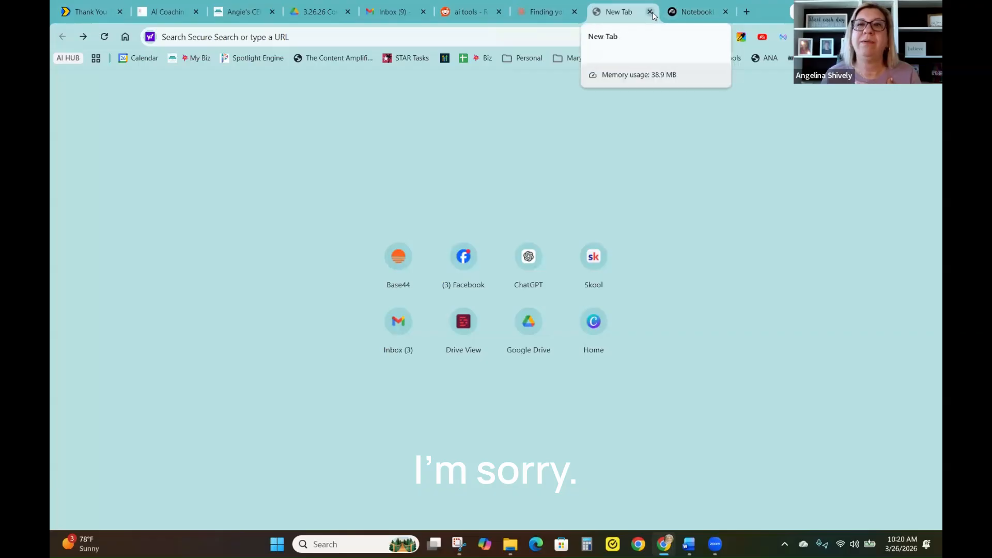
{"action": "key", "text": "ctrl+w"}
{"action": "left_click", "coordinate": [484, 10]}
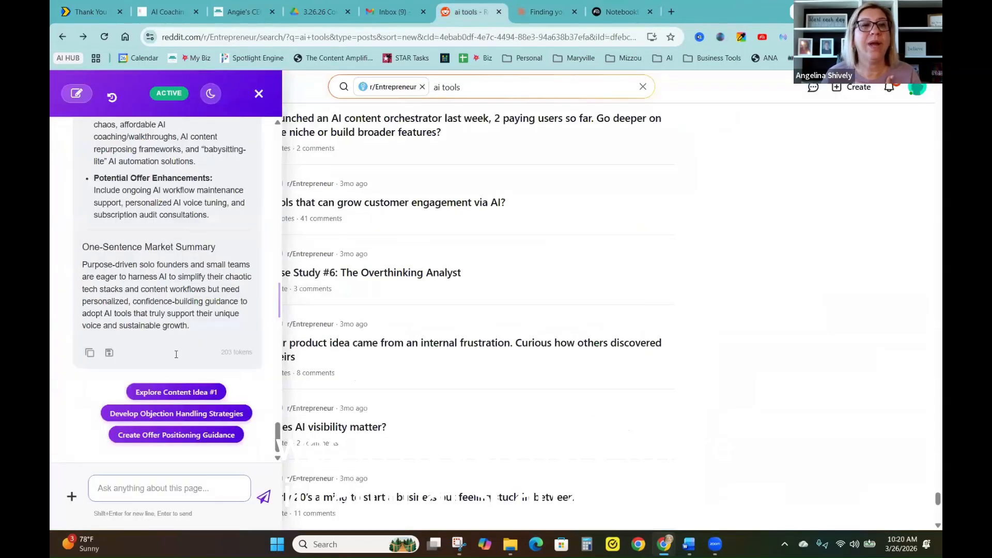
{"action": "left_click", "coordinate": [89, 353]}
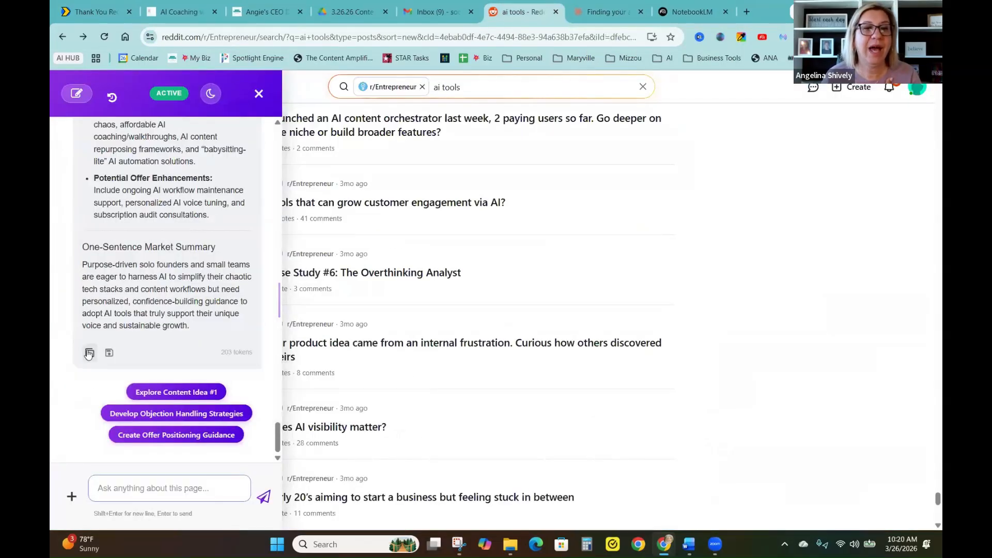
Switch to NotebookLM, paste the copied analysis as source text, check it, and insert it into the notebook
{"action": "left_click", "coordinate": [687, 12]}
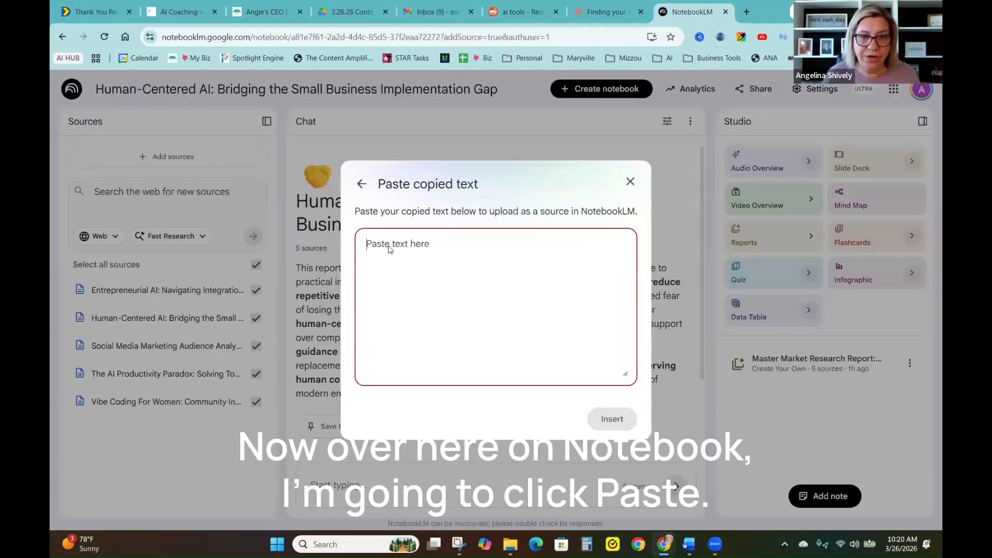
{"action": "key", "text": "ctrl+v"}
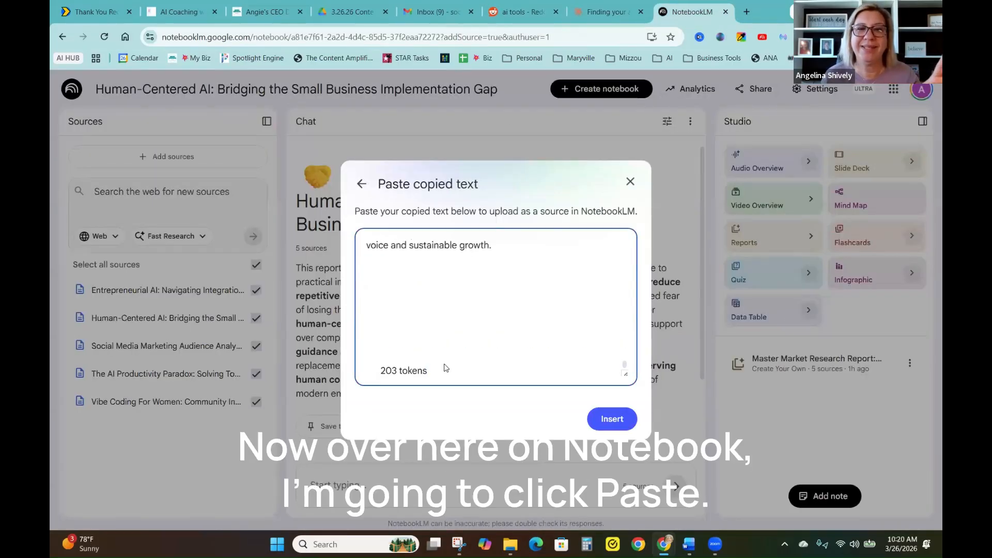
{"action": "left_click_drag", "start_coordinate": [427, 371], "coordinate": [368, 263]}
{"action": "scroll", "coordinate": [439, 289], "scroll_direction": "up", "scroll_amount": 15}
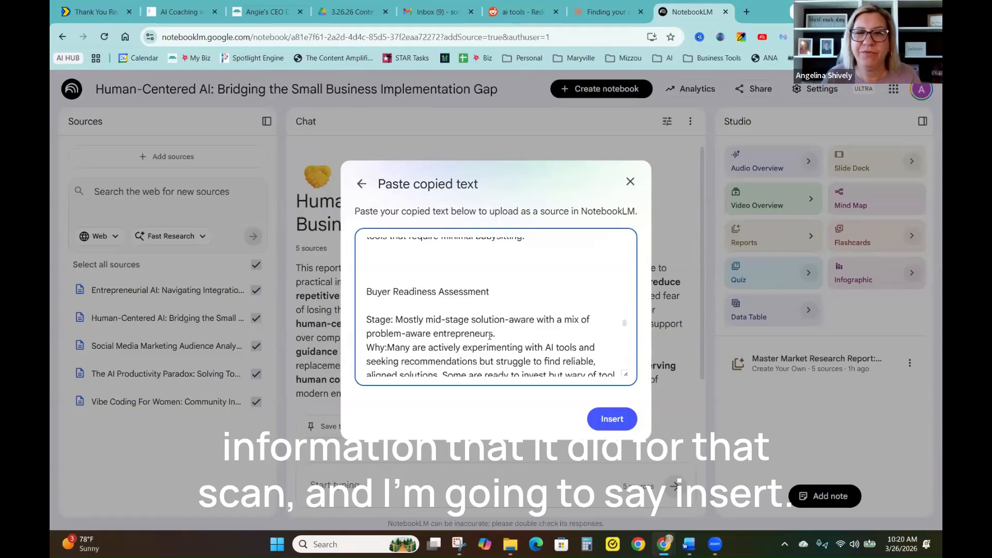
{"action": "scroll", "coordinate": [459, 290], "scroll_direction": "down", "scroll_amount": 8}
{"action": "left_click", "coordinate": [540, 385]}
{"action": "left_click", "coordinate": [611, 419]}
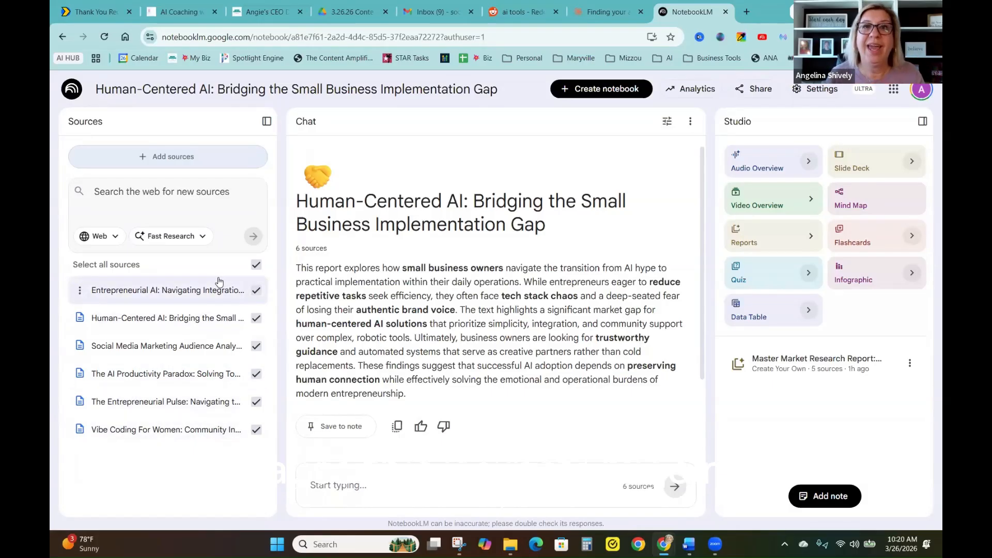
Rename the notebook as Pain Point
{"action": "left_click", "coordinate": [491, 91]}
{"action": "left_click_drag", "start_coordinate": [496, 90], "coordinate": [96, 89]}
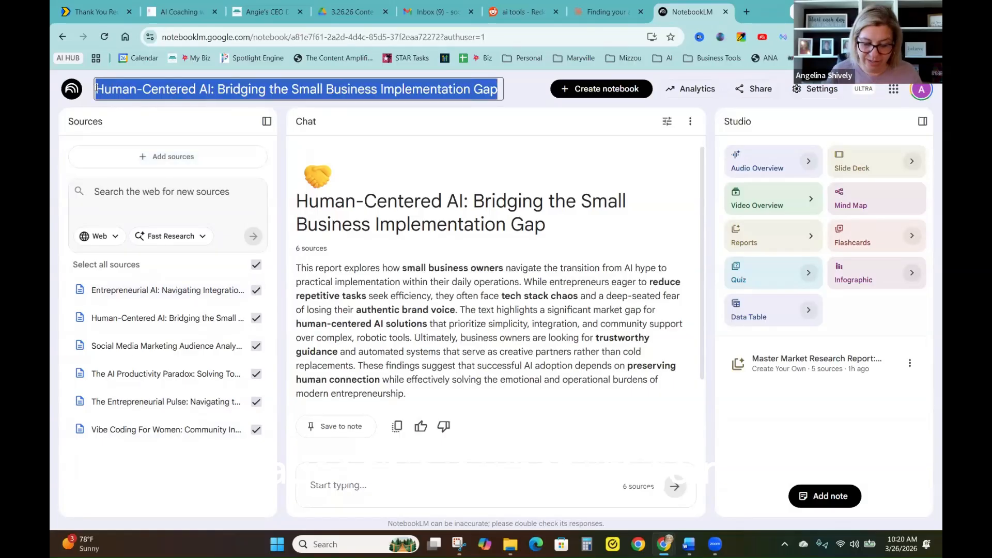
{"action": "type", "text": "Pain Point"}
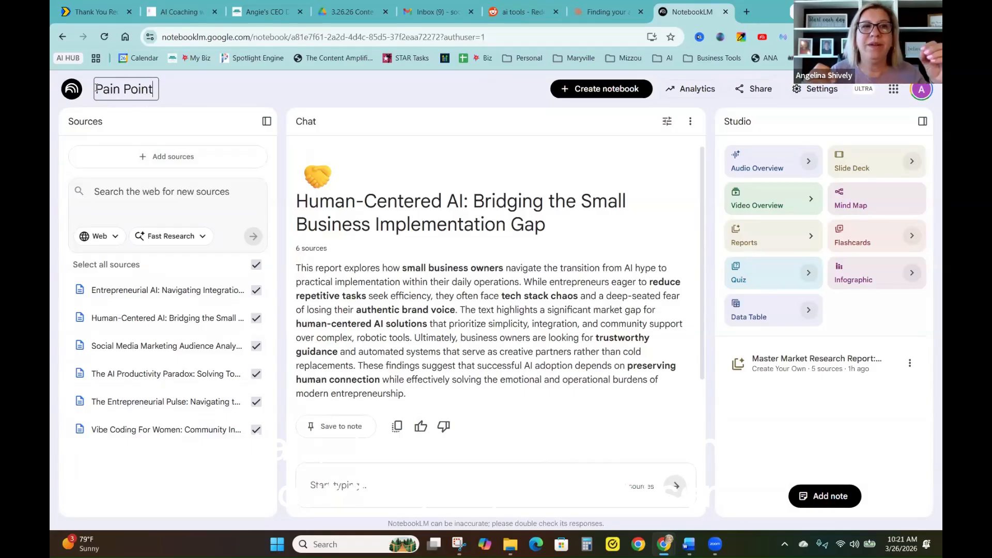
{"action": "left_click", "coordinate": [295, 84]}
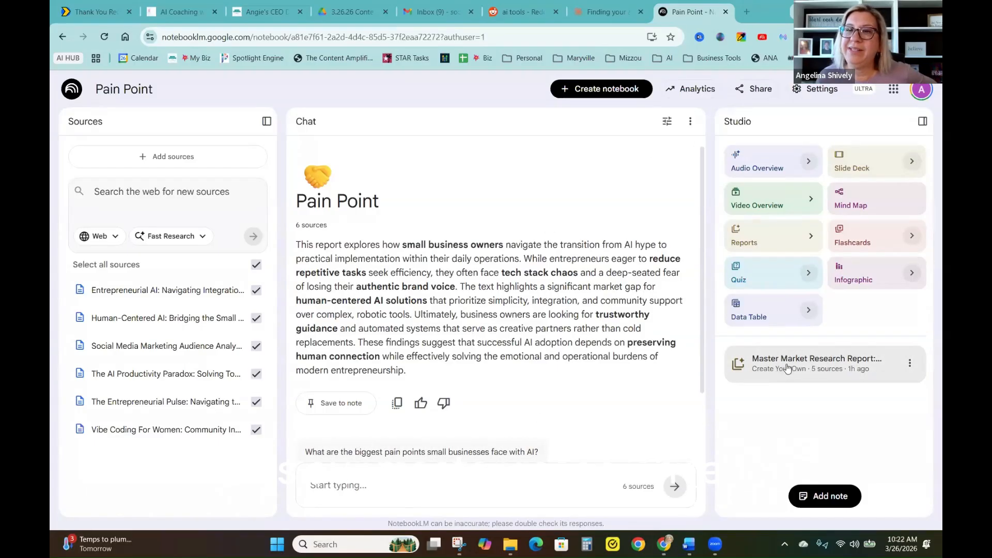
View the custom prompt behind the Master Market Research Report, read it through, and copy it
{"action": "left_click", "coordinate": [909, 364]}
{"action": "left_click", "coordinate": [869, 474]}
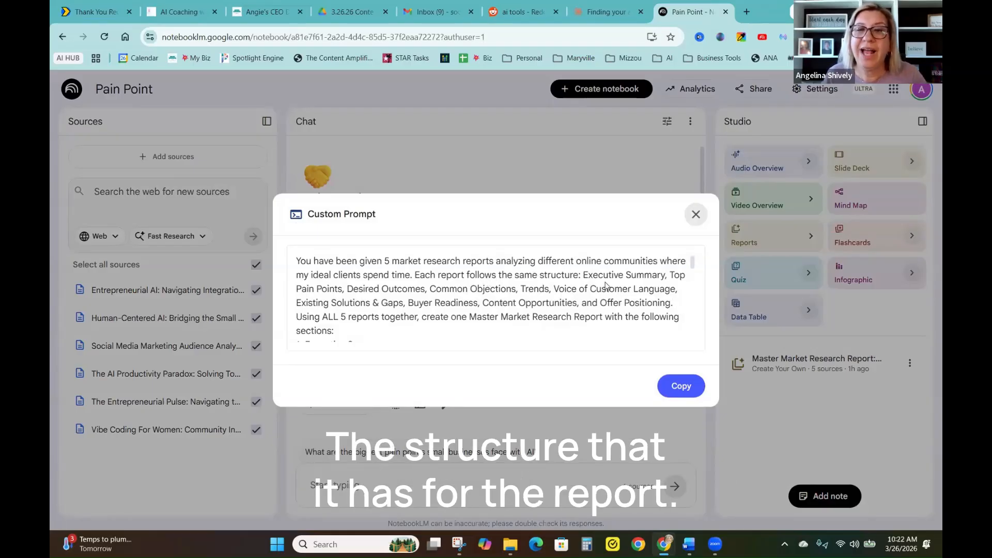
{"action": "scroll", "coordinate": [608, 280], "scroll_direction": "down", "scroll_amount": 1}
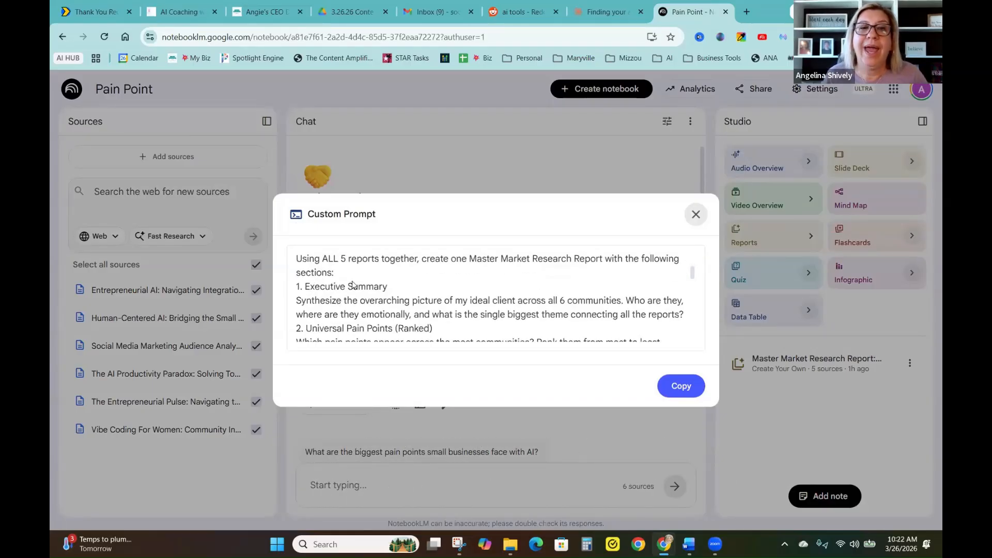
{"action": "scroll", "coordinate": [343, 311], "scroll_direction": "up", "scroll_amount": 1}
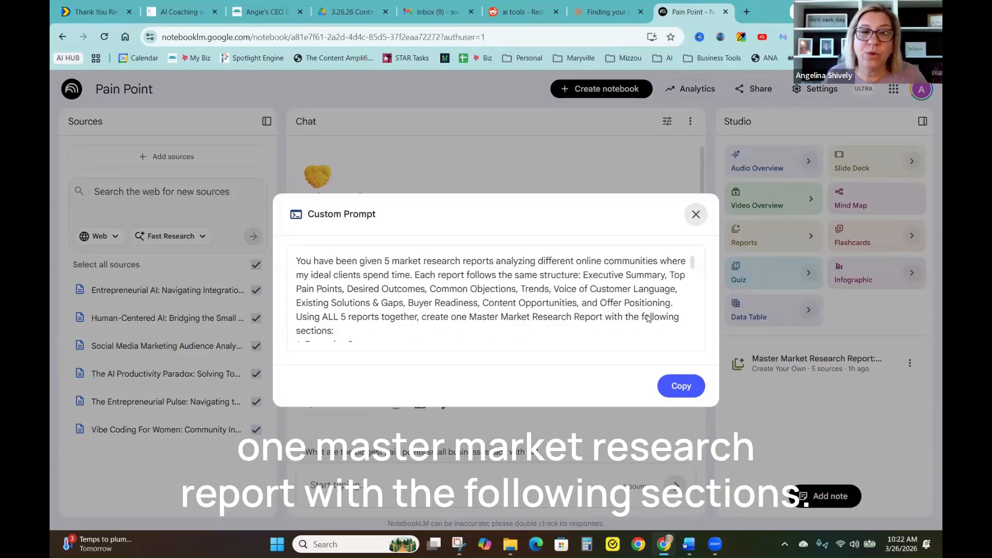
{"action": "scroll", "coordinate": [421, 296], "scroll_direction": "down", "scroll_amount": 5}
{"action": "scroll", "coordinate": [421, 295], "scroll_direction": "down", "scroll_amount": 6}
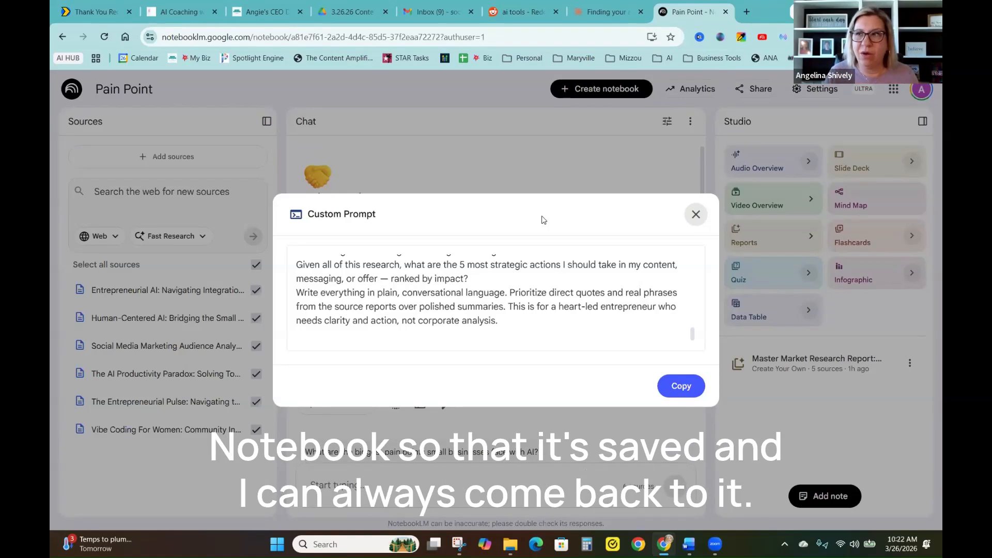
{"action": "left_click", "coordinate": [677, 386]}
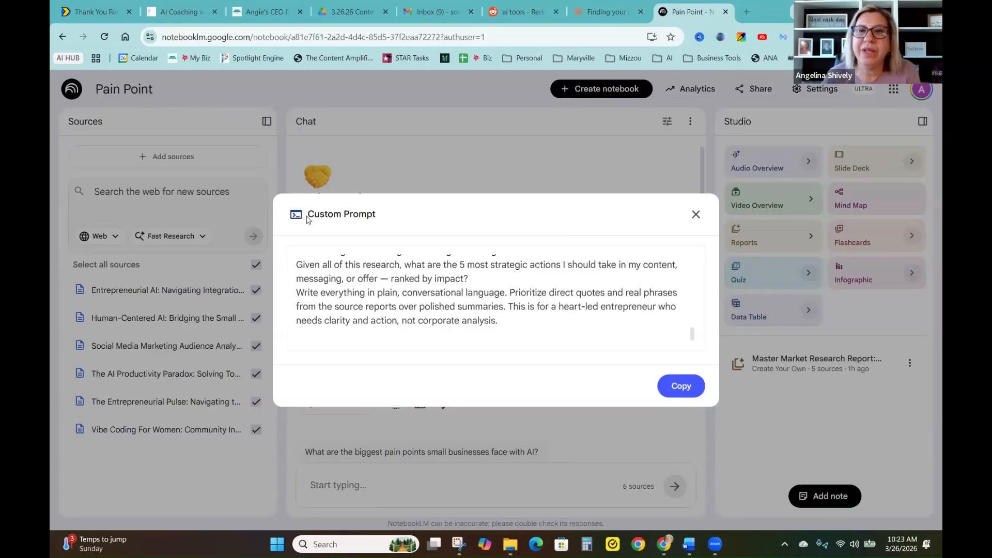
{"action": "left_click", "coordinate": [695, 214]}
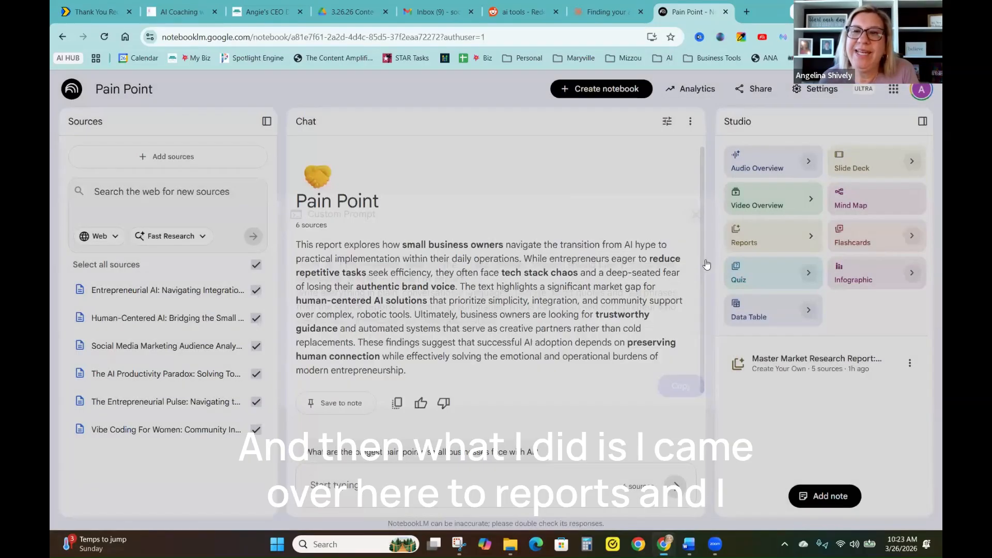
Start a Create Your Own report and paste the copied prompt as its description
{"action": "left_click", "coordinate": [811, 241]}
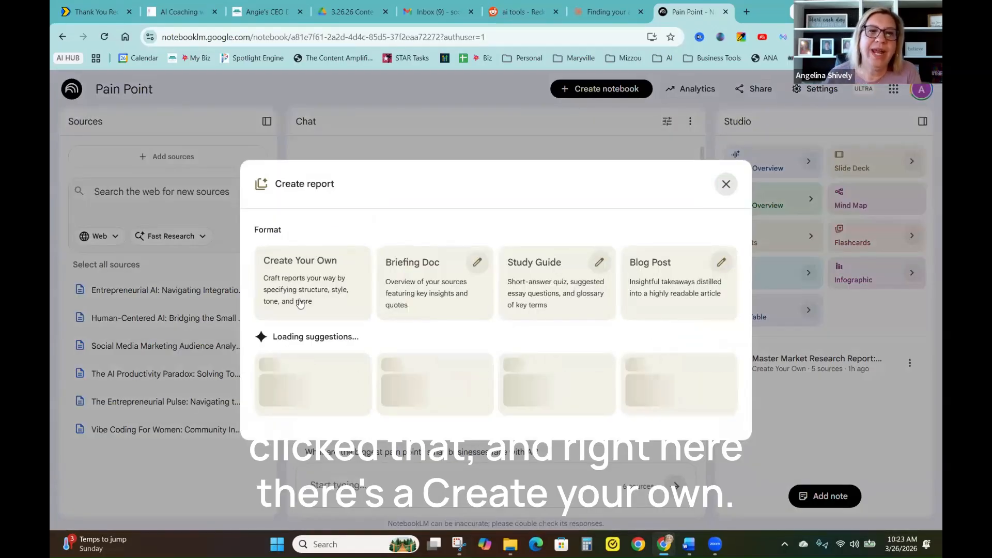
{"action": "left_click", "coordinate": [296, 277]}
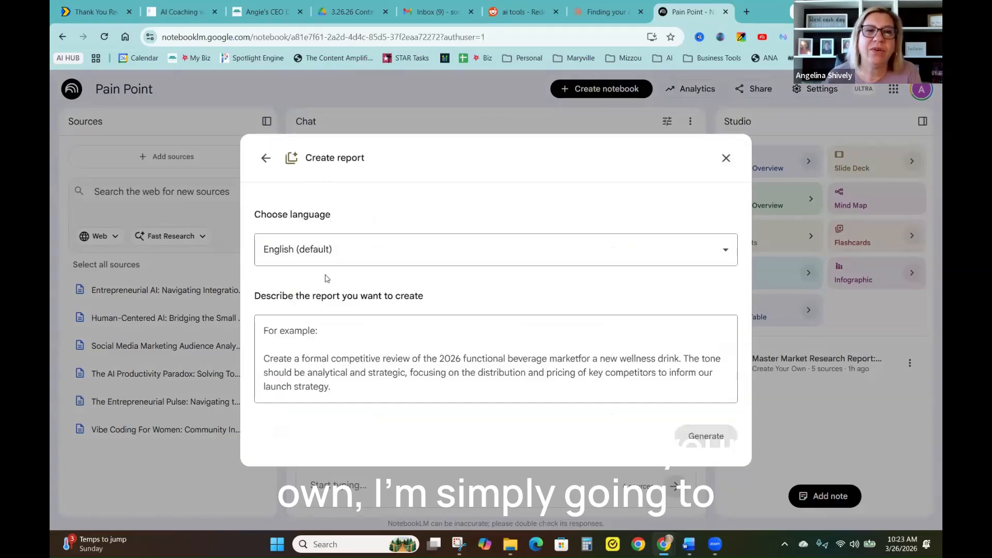
{"action": "left_click", "coordinate": [264, 333]}
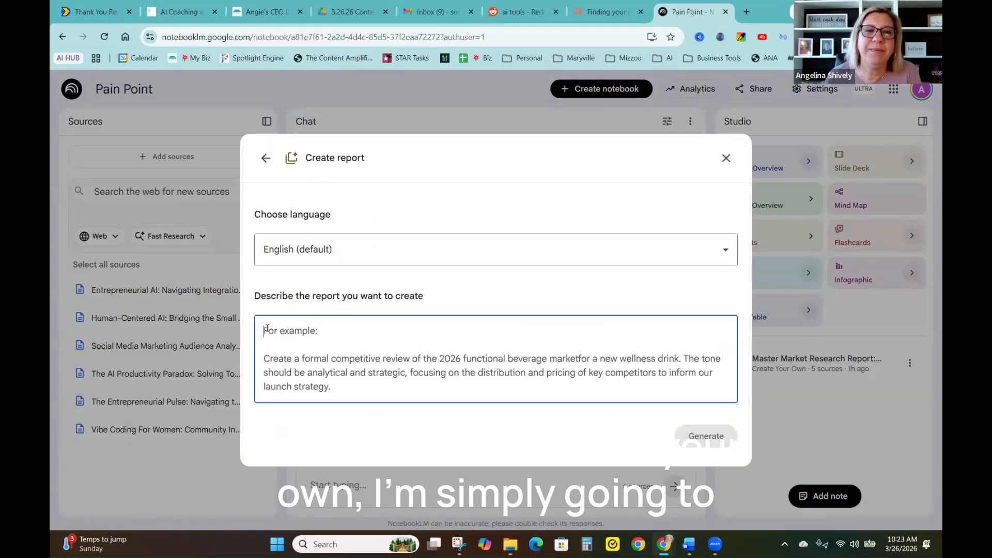
{"action": "right_click", "coordinate": [265, 331]}
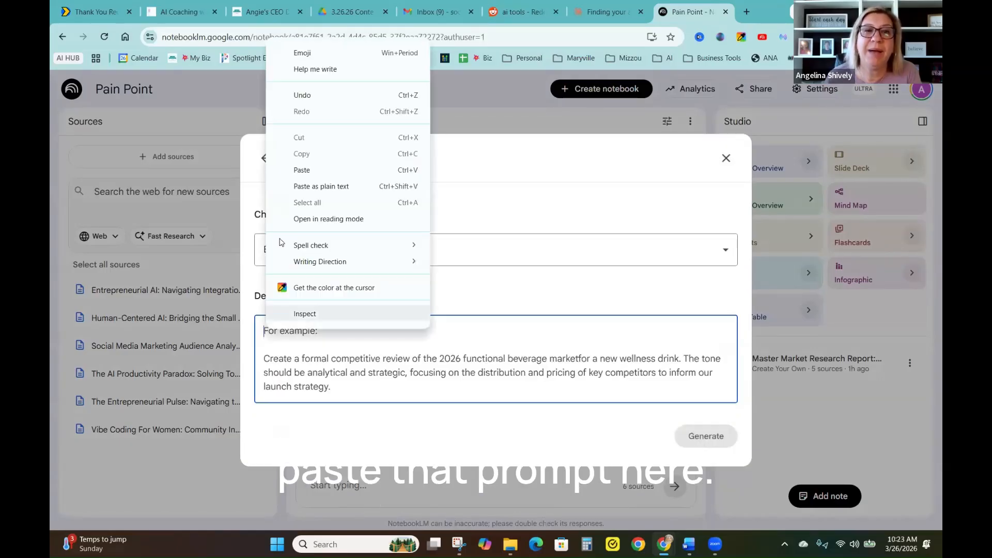
{"action": "left_click", "coordinate": [302, 170]}
{"action": "scroll", "coordinate": [464, 379], "scroll_direction": "up", "scroll_amount": 10}
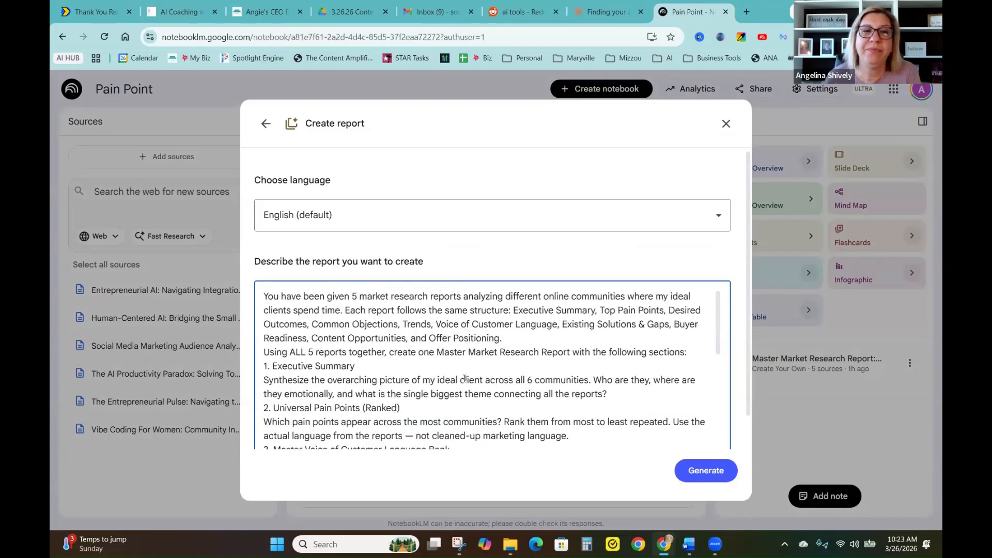
Change the number of reports to 6 in the prompt's opening sentence and in "Using ALL 6 reports together", and generate the report
{"action": "double_click", "coordinate": [355, 296]}
{"action": "type", "text": "6"}
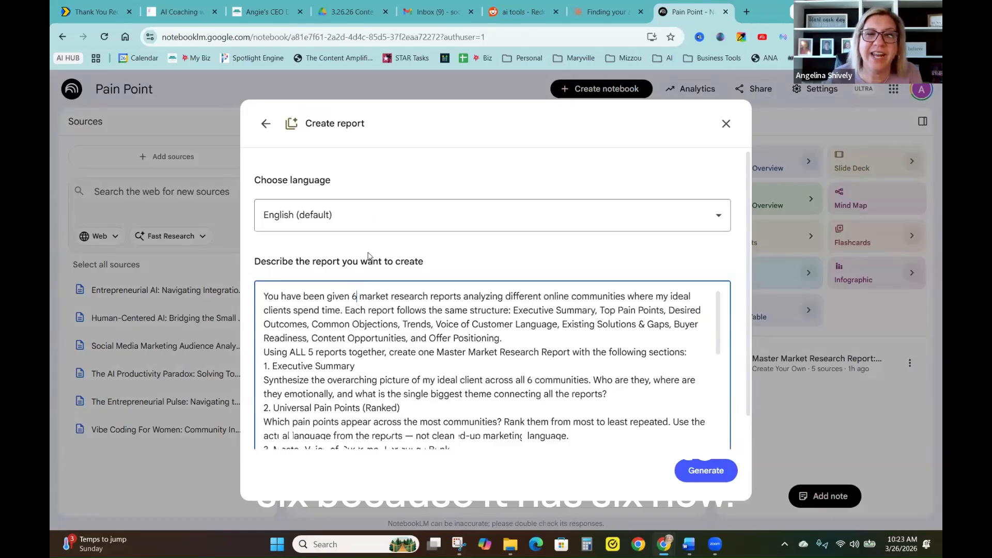
{"action": "left_click", "coordinate": [312, 352]}
{"action": "double_click", "coordinate": [310, 351]}
{"action": "type", "text": "6"}
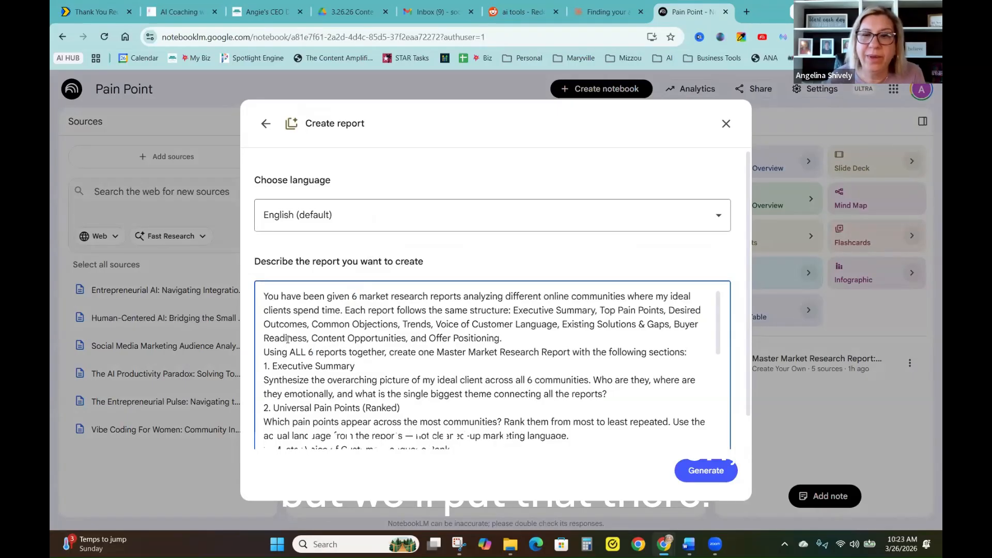
{"action": "left_click", "coordinate": [697, 472]}
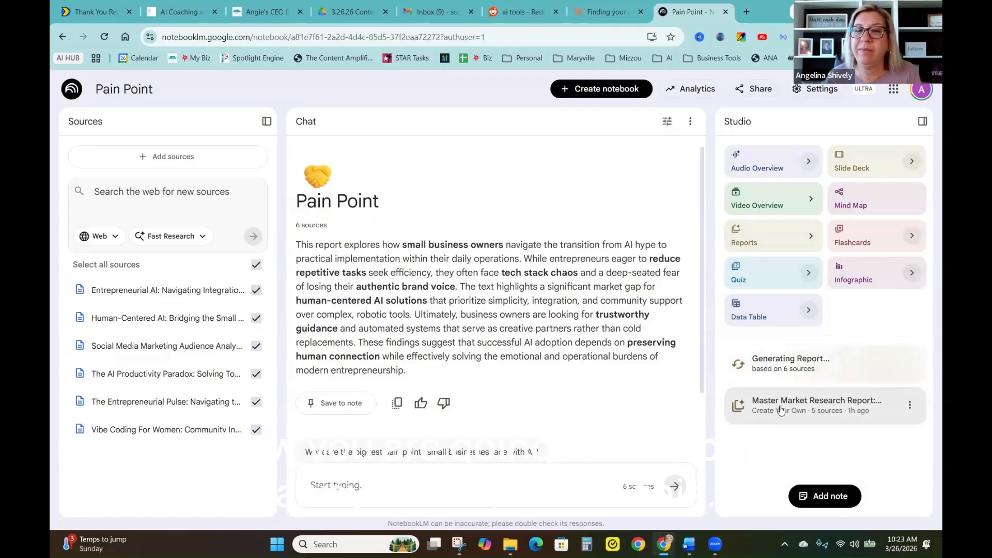
Open the existing Master Market Research Report and review its executive summary and ranked universal pain points
{"action": "left_click", "coordinate": [778, 405]}
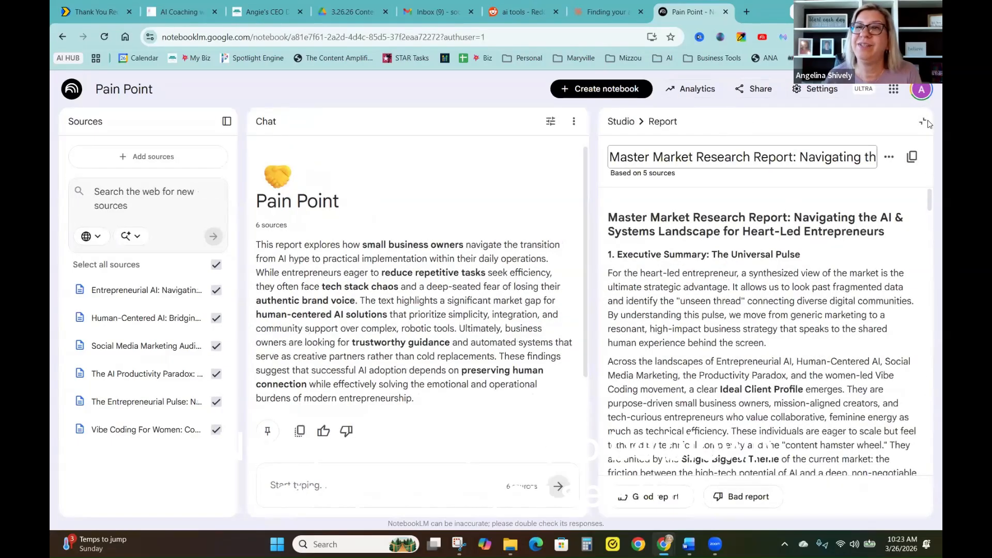
{"action": "left_click", "coordinate": [918, 122]}
{"action": "left_click", "coordinate": [834, 405]}
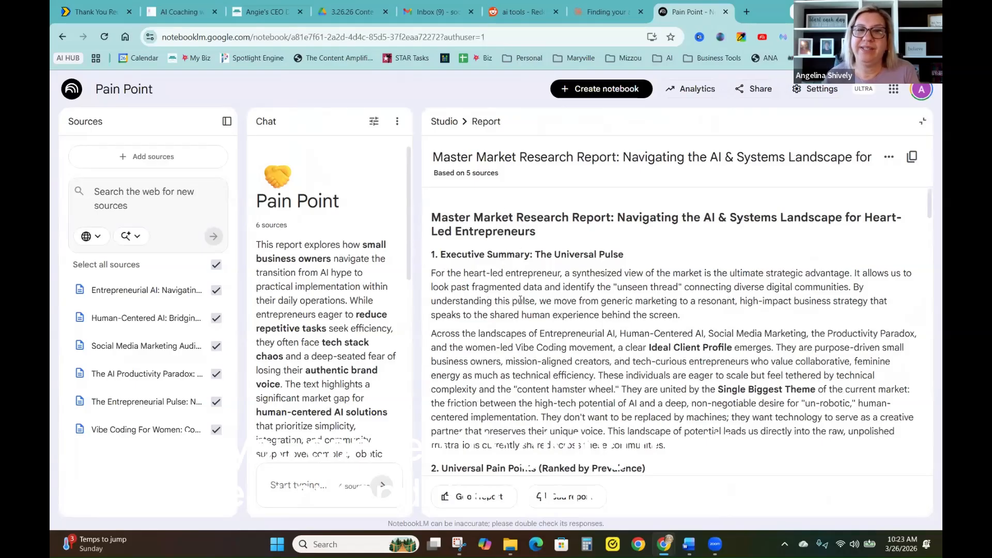
{"action": "scroll", "coordinate": [516, 314], "scroll_direction": "down", "scroll_amount": 5}
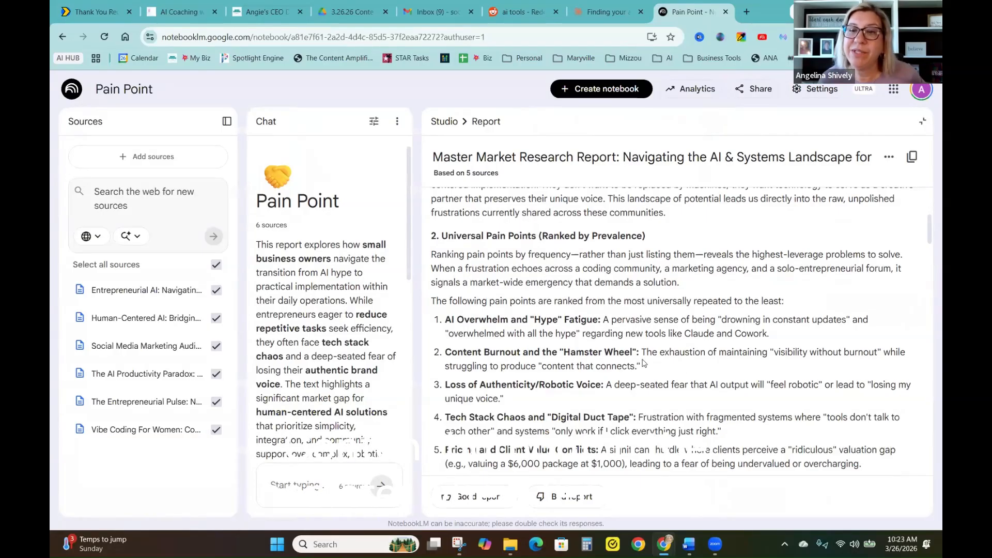
Read the report's ranked universal pain points and the frustration, desire, objection and buying-signal wording in its Voice of Customer language bank
{"action": "scroll", "coordinate": [537, 369], "scroll_direction": "down", "scroll_amount": 2}
{"action": "scroll", "coordinate": [537, 370], "scroll_direction": "down", "scroll_amount": 2}
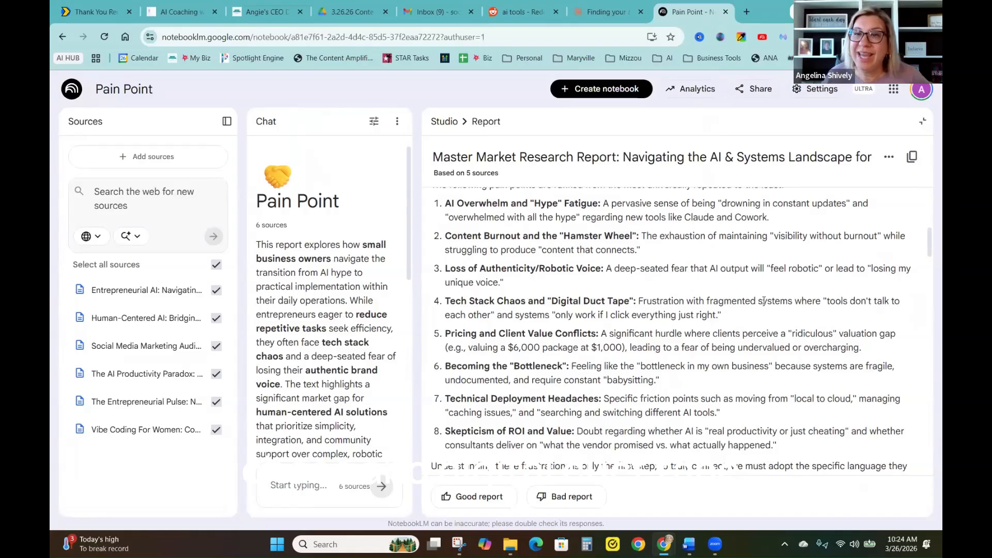
{"action": "scroll", "coordinate": [763, 301], "scroll_direction": "down", "scroll_amount": 8}
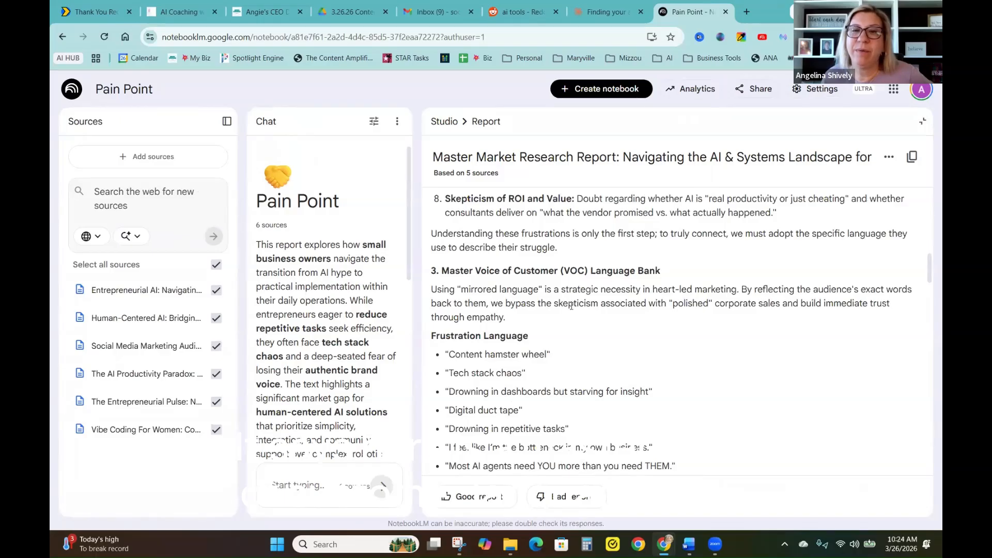
{"action": "scroll", "coordinate": [540, 345], "scroll_direction": "down", "scroll_amount": 2}
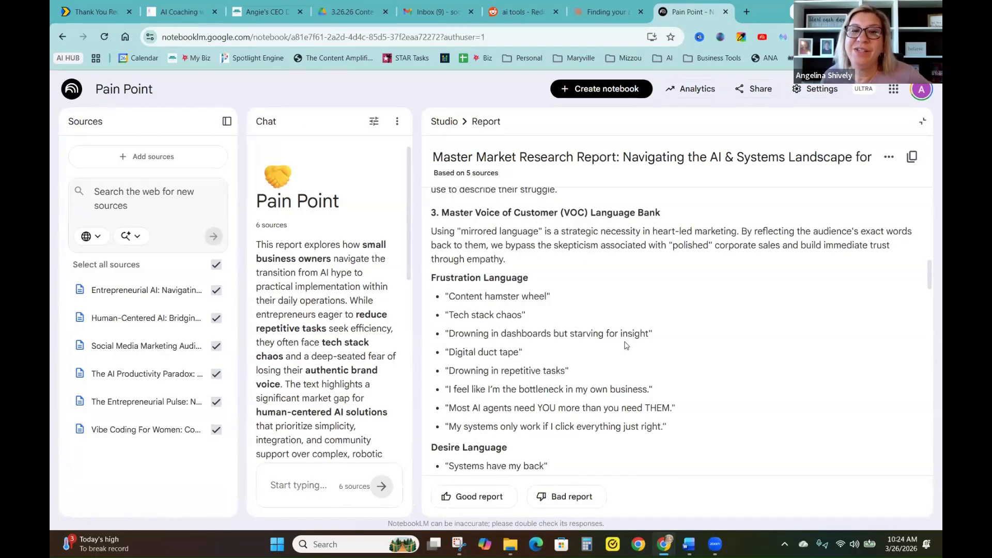
{"action": "scroll", "coordinate": [626, 344], "scroll_direction": "down", "scroll_amount": 2}
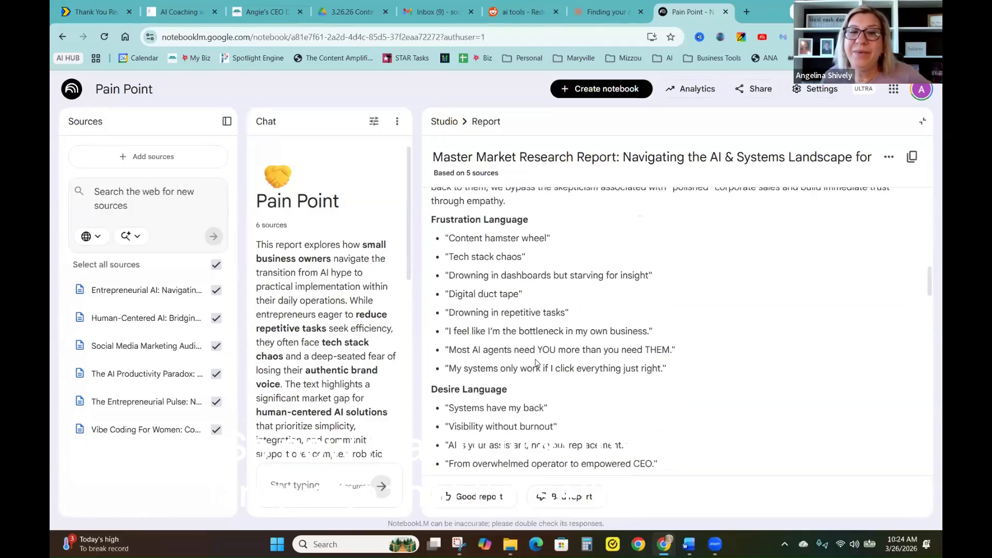
{"action": "scroll", "coordinate": [536, 356], "scroll_direction": "down", "scroll_amount": 3}
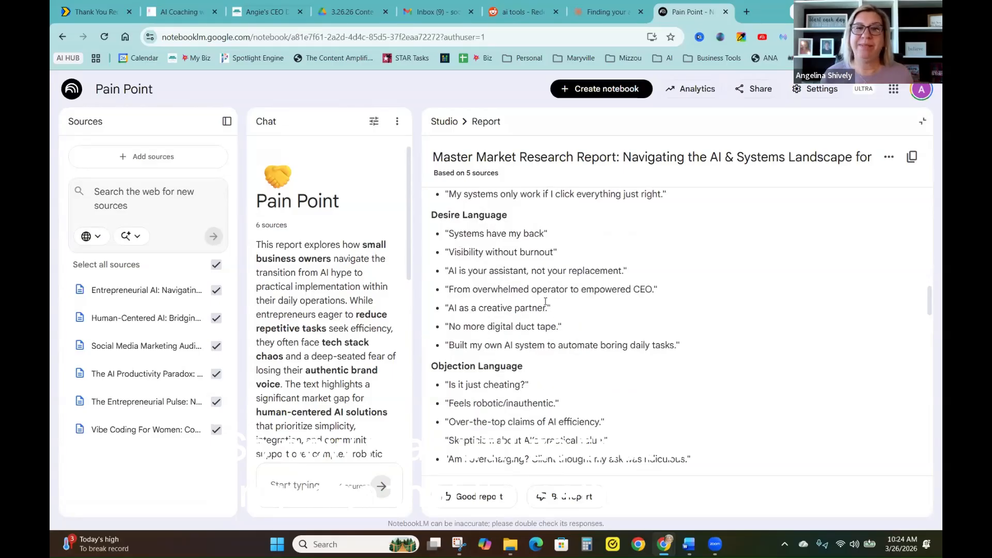
{"action": "scroll", "coordinate": [544, 301], "scroll_direction": "down", "scroll_amount": 3}
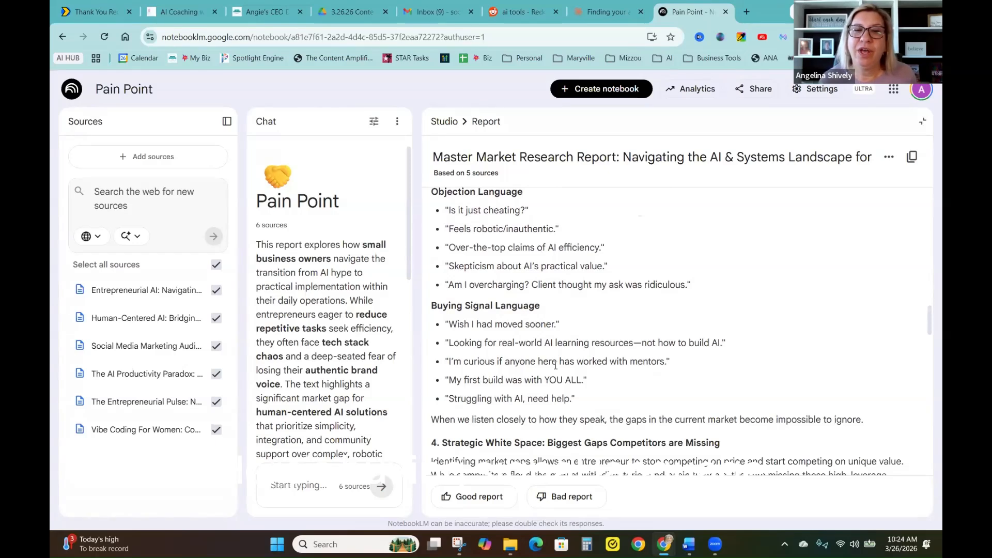
Read the report's competitor gaps, cross-community content hooks and five highest-leverage marketing moves, including the shift to collaborative "Silent Co-working" formats
{"action": "scroll", "coordinate": [642, 367], "scroll_direction": "down", "scroll_amount": 4}
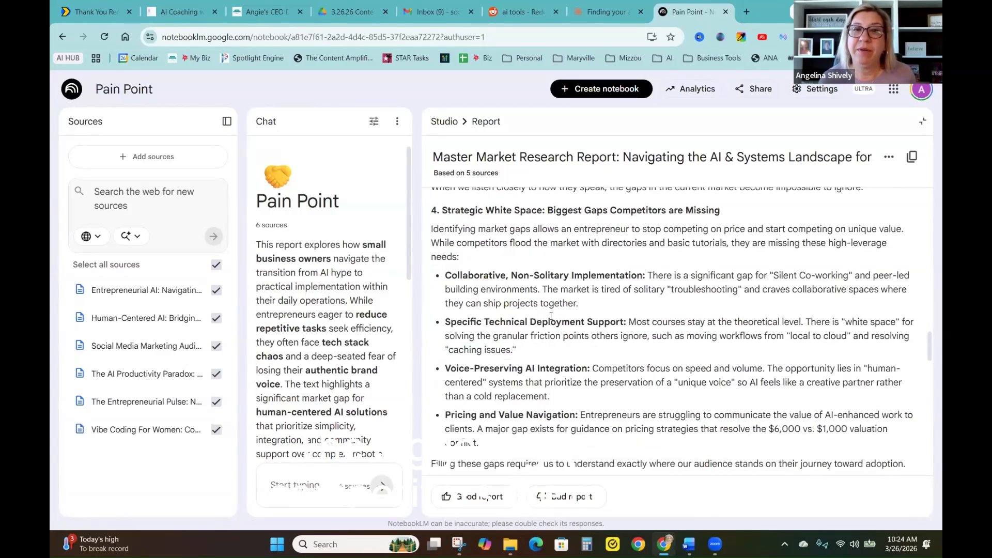
{"action": "scroll", "coordinate": [551, 316], "scroll_direction": "down", "scroll_amount": 5}
{"action": "scroll", "coordinate": [541, 330], "scroll_direction": "down", "scroll_amount": 4}
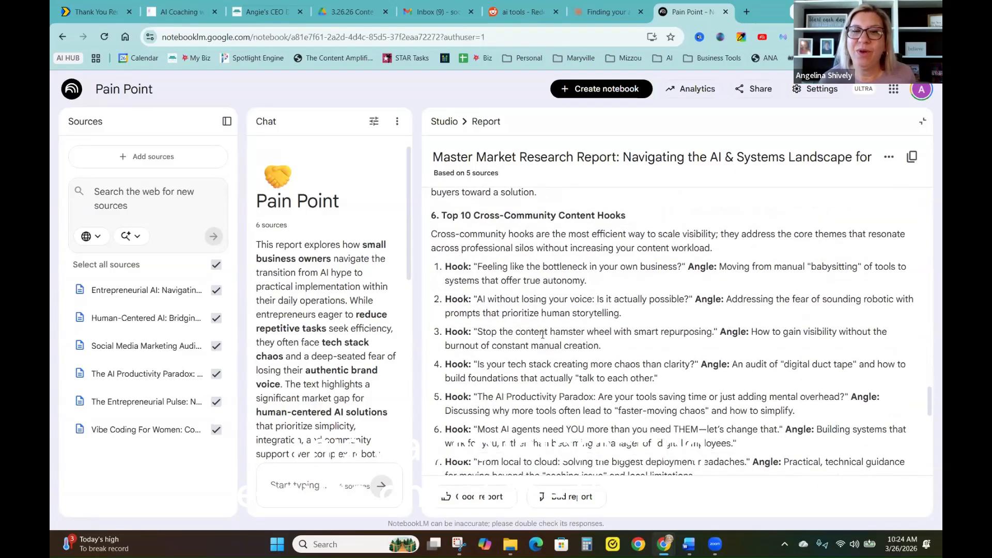
{"action": "scroll", "coordinate": [542, 334], "scroll_direction": "down", "scroll_amount": 3}
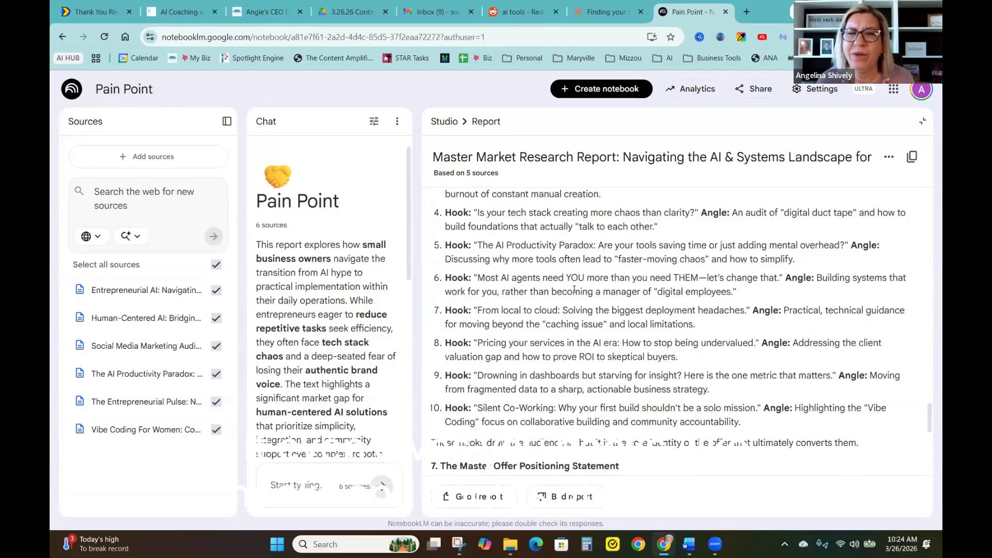
{"action": "scroll", "coordinate": [573, 289], "scroll_direction": "down", "scroll_amount": 5}
{"action": "scroll", "coordinate": [549, 315], "scroll_direction": "down", "scroll_amount": 3}
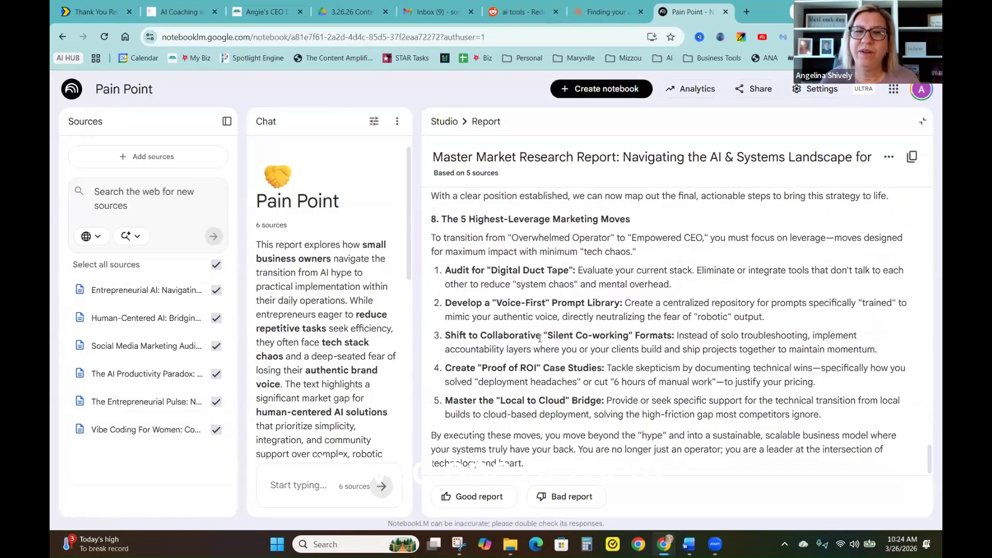
{"action": "left_click_drag", "start_coordinate": [486, 334], "coordinate": [674, 337]}
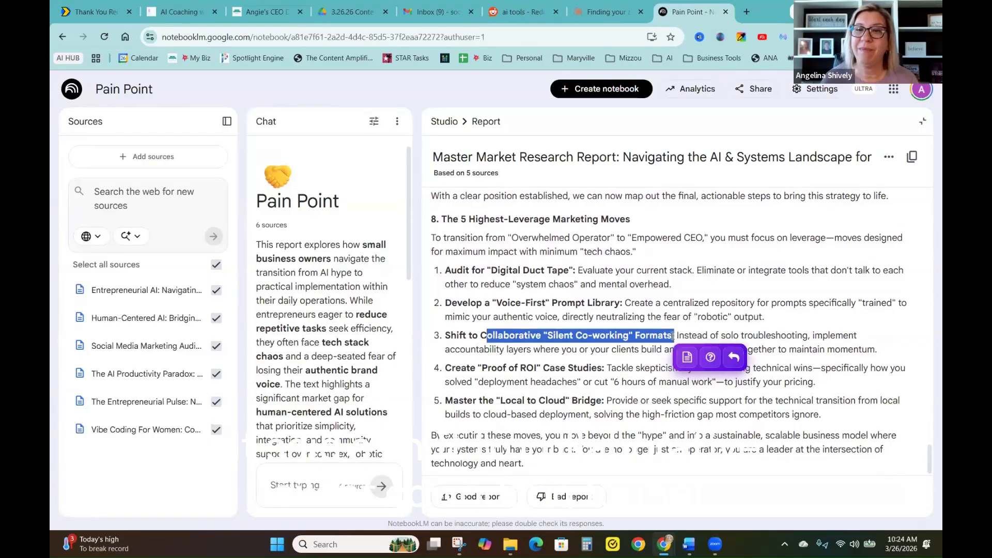
{"action": "left_click", "coordinate": [791, 341]}
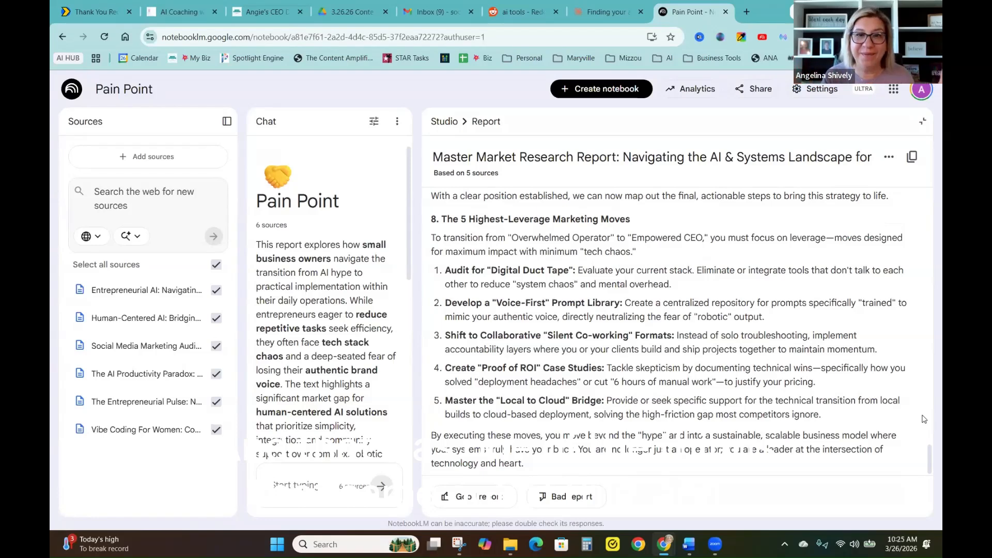
Return to the Studio overview and view the available options for the report on heart-led entrepreneurs
{"action": "left_click", "coordinate": [888, 158]}
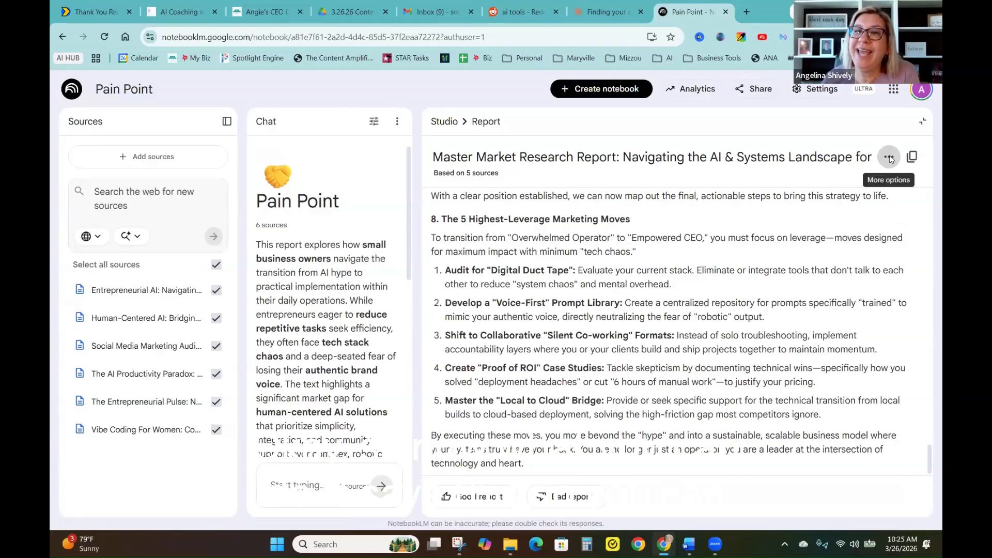
{"action": "left_click", "coordinate": [701, 191]}
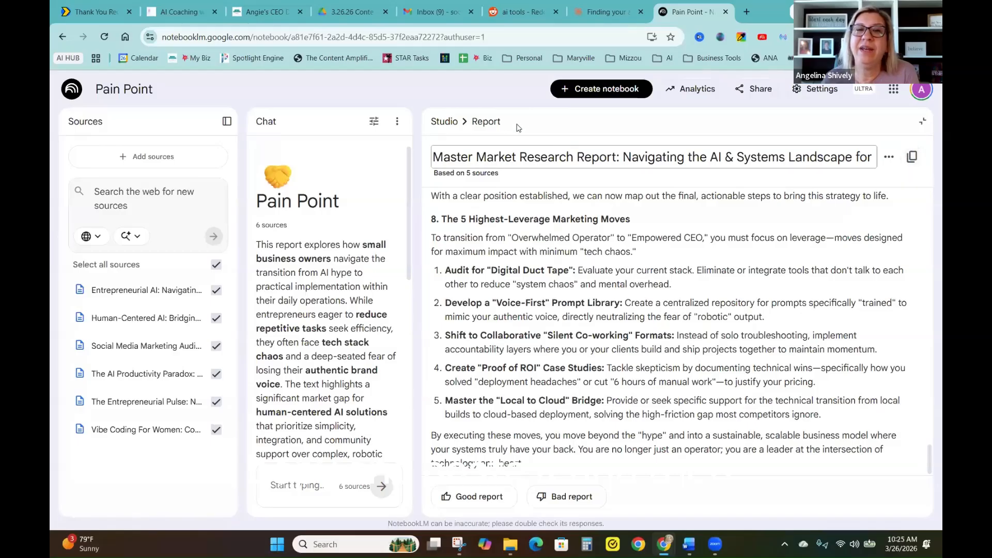
{"action": "left_click", "coordinate": [440, 122]}
{"action": "left_click", "coordinate": [909, 330]}
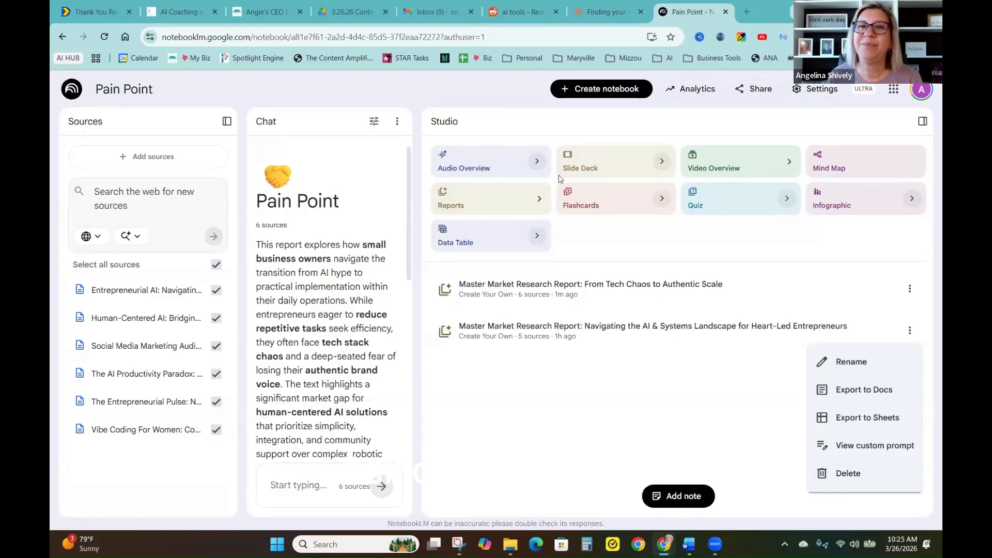
Switch to Claude, open the AI Coaching project, and paste the prompt asking for 5 quick wins achievable in 15 minutes or less
{"action": "left_click", "coordinate": [598, 15]}
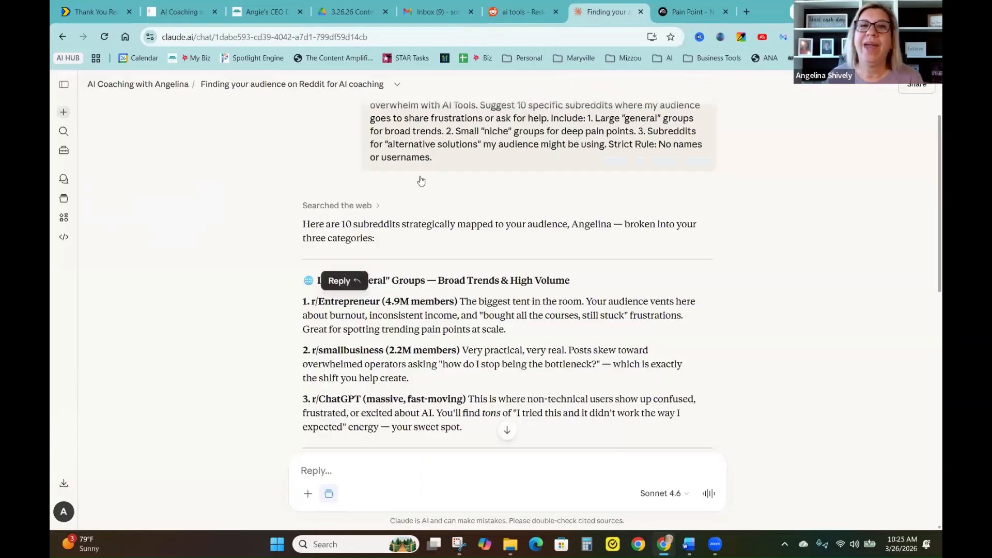
{"action": "left_click", "coordinate": [115, 85]}
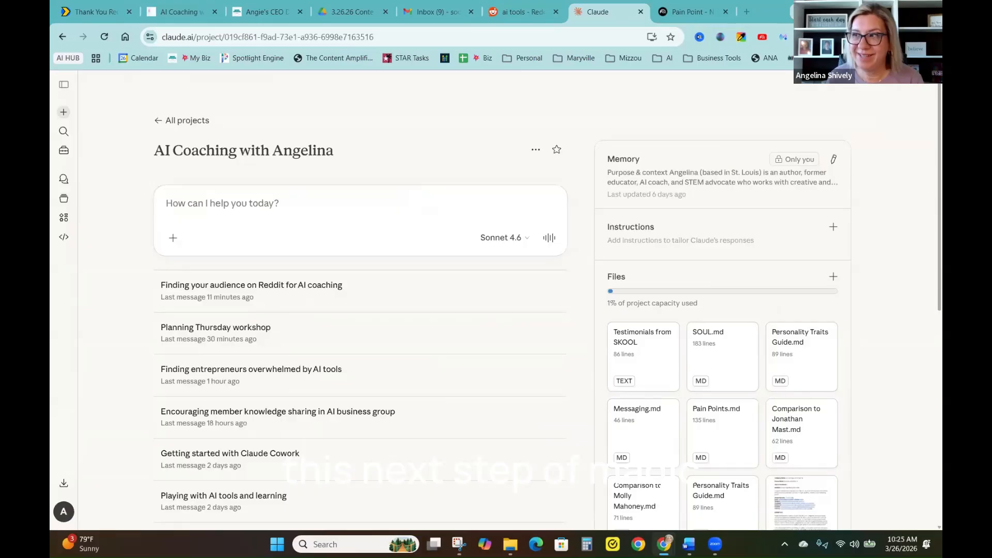
{"action": "left_click", "coordinate": [218, 216]}
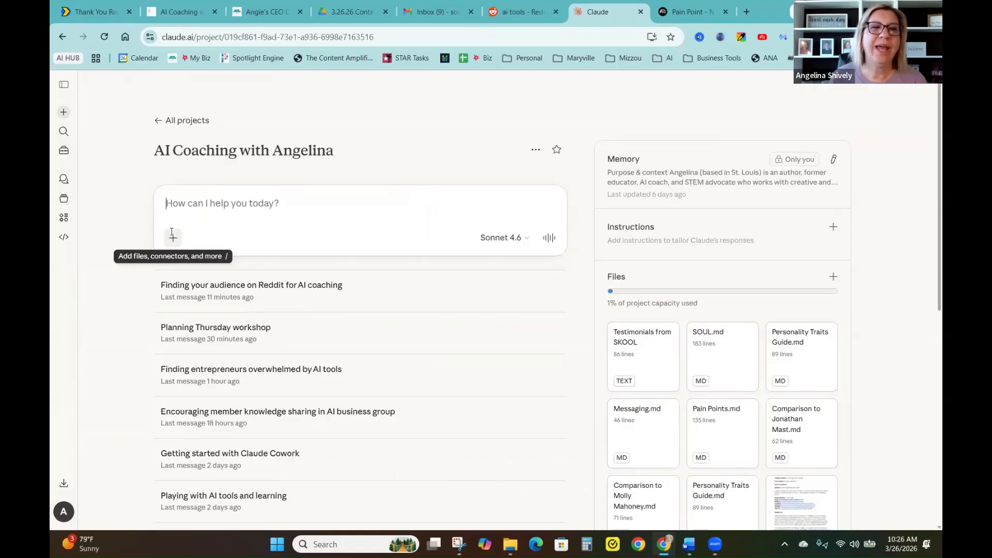
{"action": "right_click", "coordinate": [168, 205]}
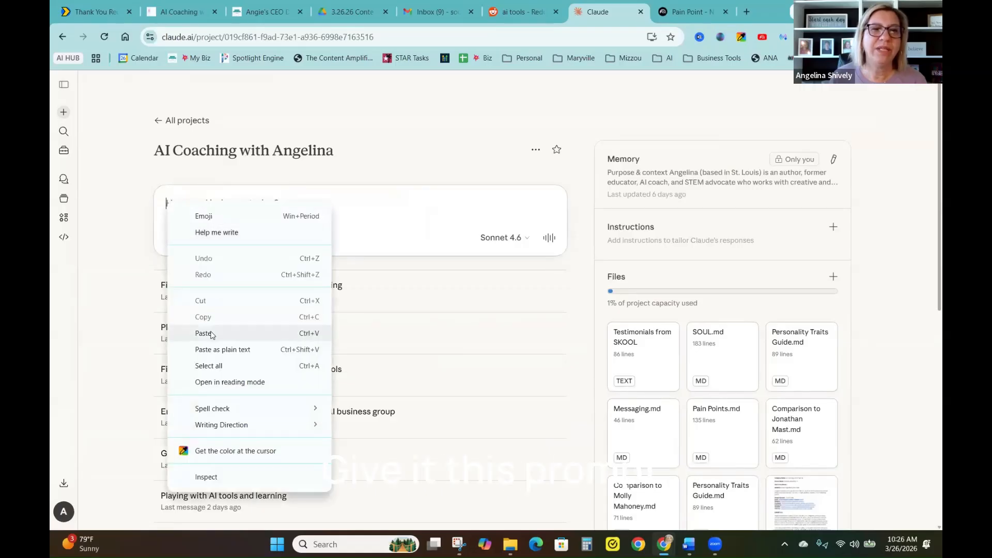
{"action": "left_click", "coordinate": [211, 333]}
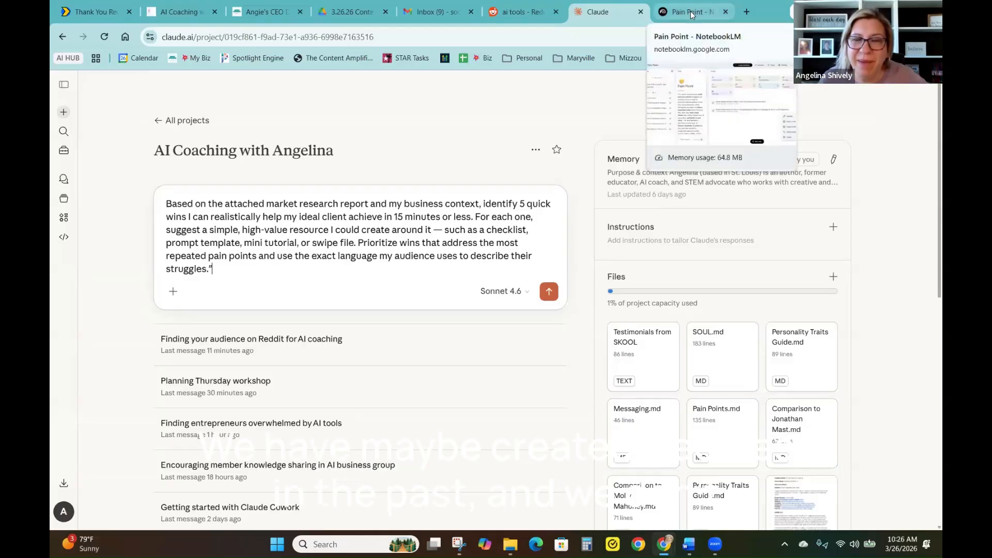
Switch to NotebookLM, open "Master Market Research Report: From Tech Chaos to Authentic Scale", and copy the full report
{"action": "key", "text": "ctrl+Tab"}
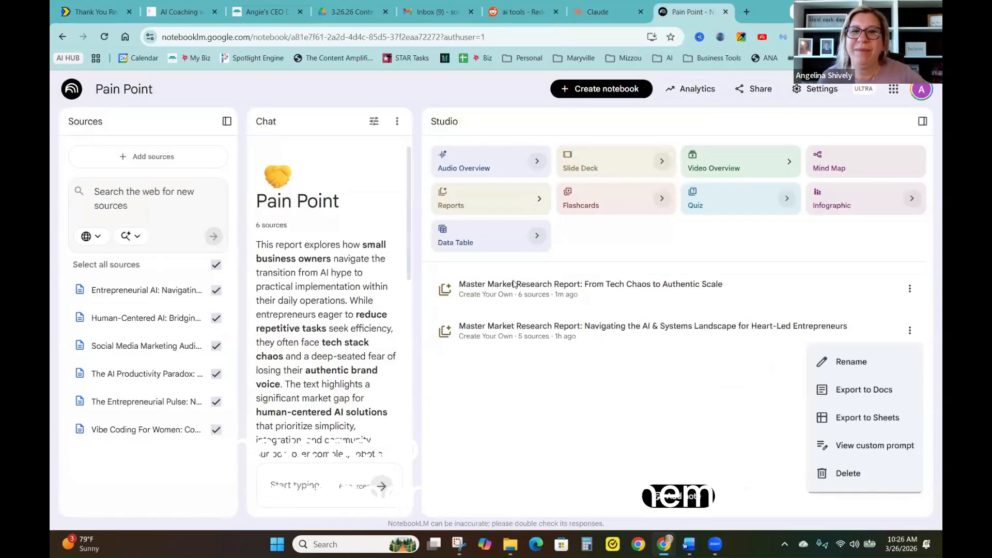
{"action": "left_click", "coordinate": [510, 282]}
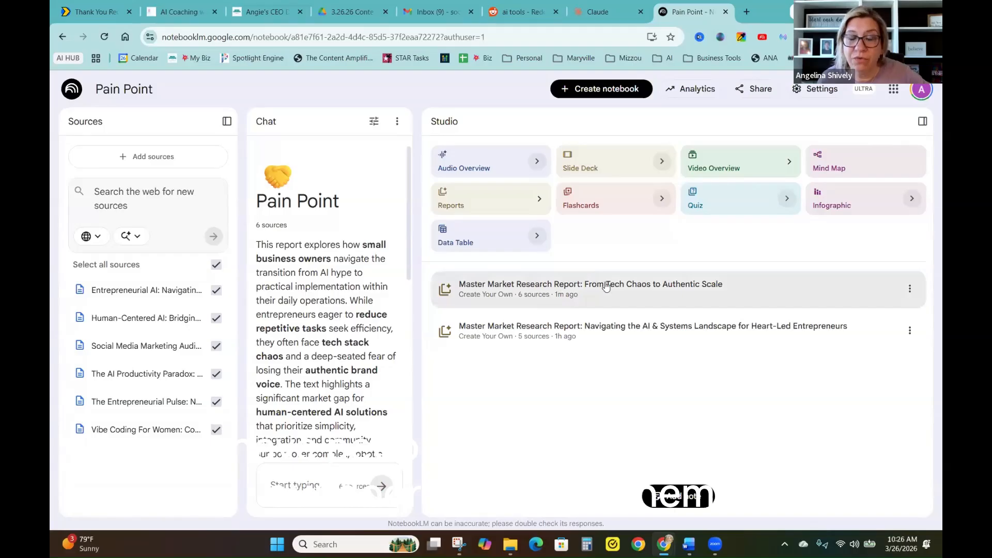
{"action": "left_click", "coordinate": [602, 284]}
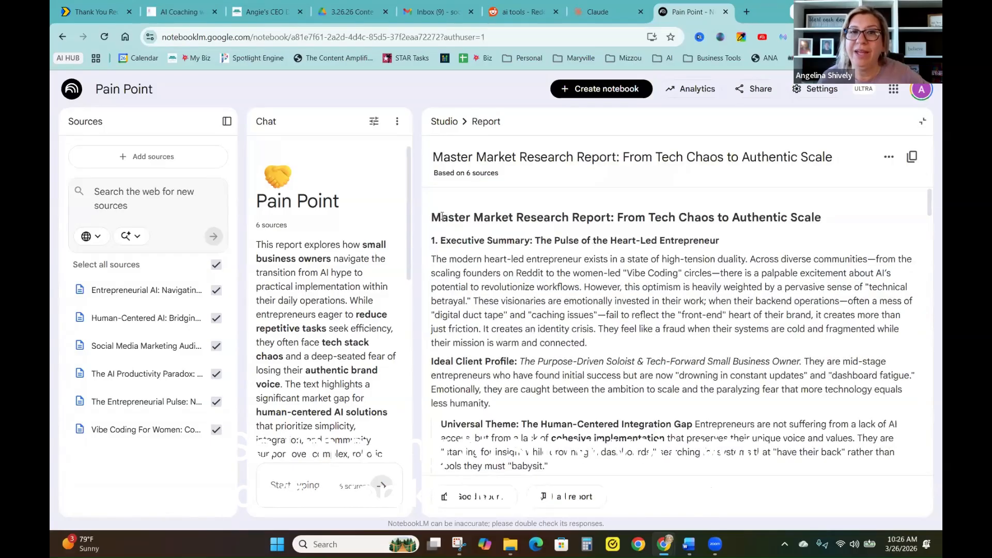
{"action": "left_click_drag", "start_coordinate": [435, 215], "coordinate": [561, 408]}
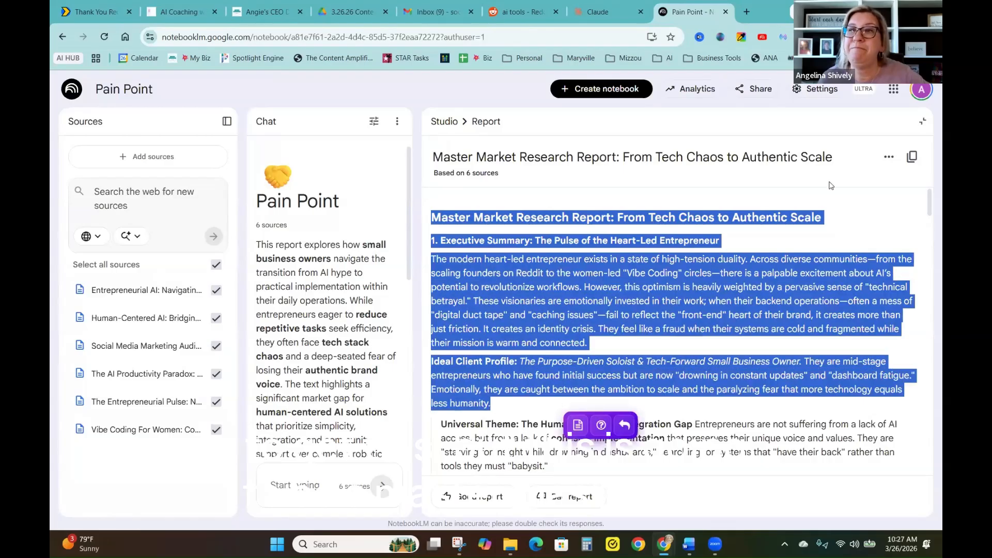
{"action": "left_click", "coordinate": [912, 156]}
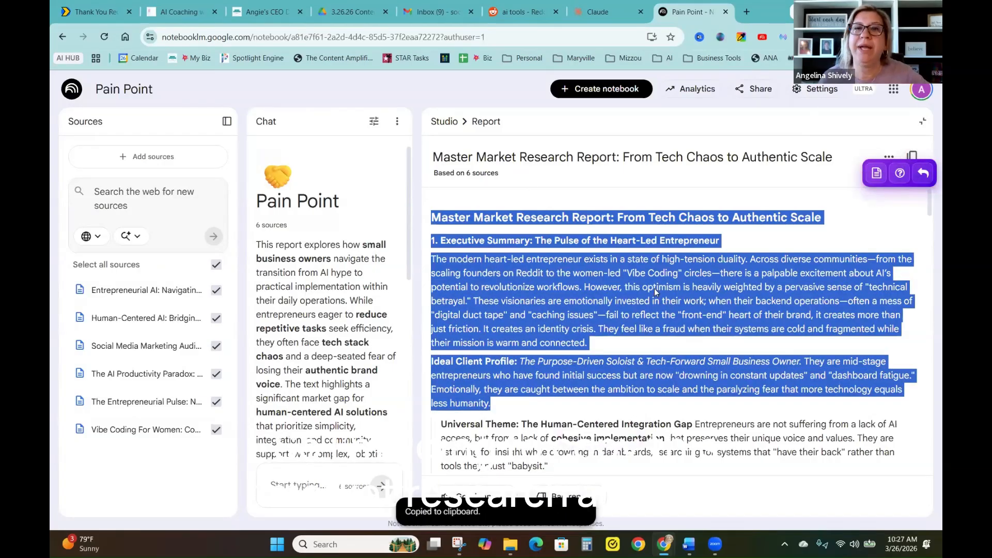
Switch back to Claude, attach the copied market research report to the quick-wins prompt, and submit it
{"action": "left_click", "coordinate": [572, 7]}
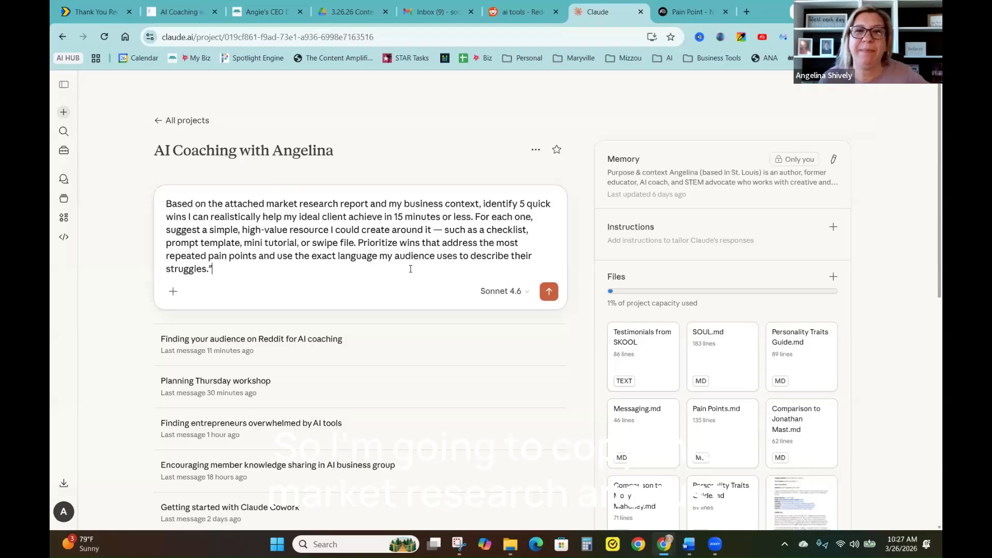
{"action": "key", "text": "ctrl+v"}
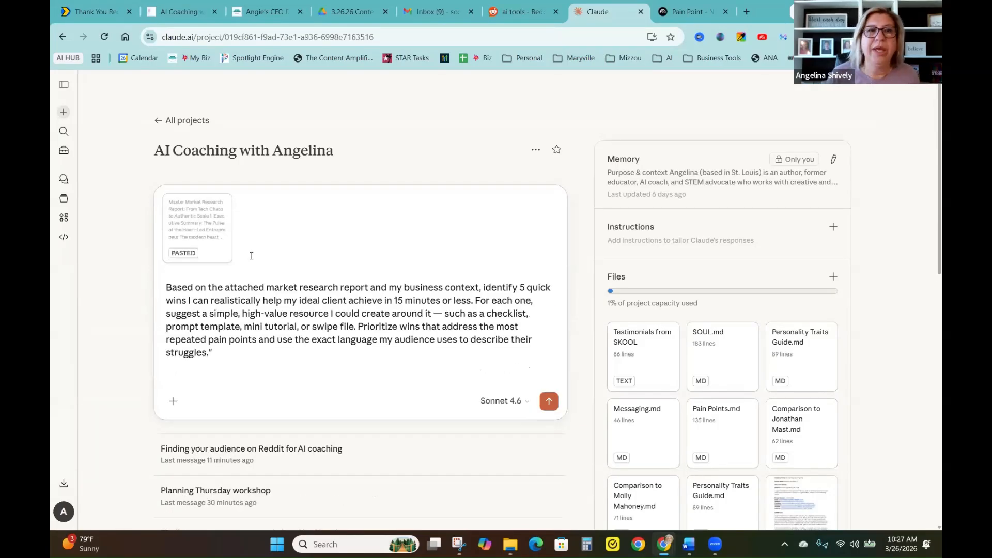
{"action": "key", "text": "Return"}
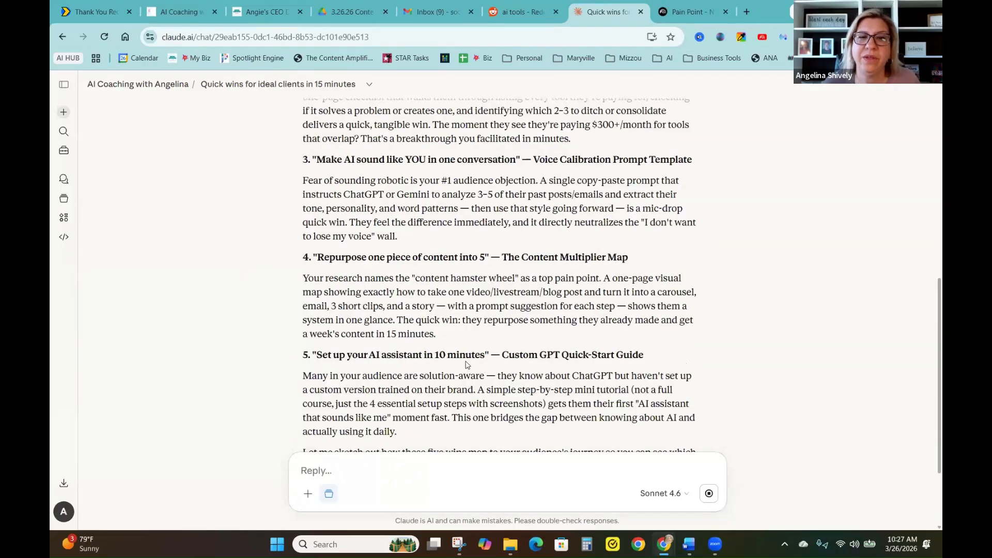
Review the suggested quick wins and copy number 2, the 5-Minute Tech Stack Audit Checklist, with its description
{"action": "scroll", "coordinate": [475, 356], "scroll_direction": "up", "scroll_amount": 2}
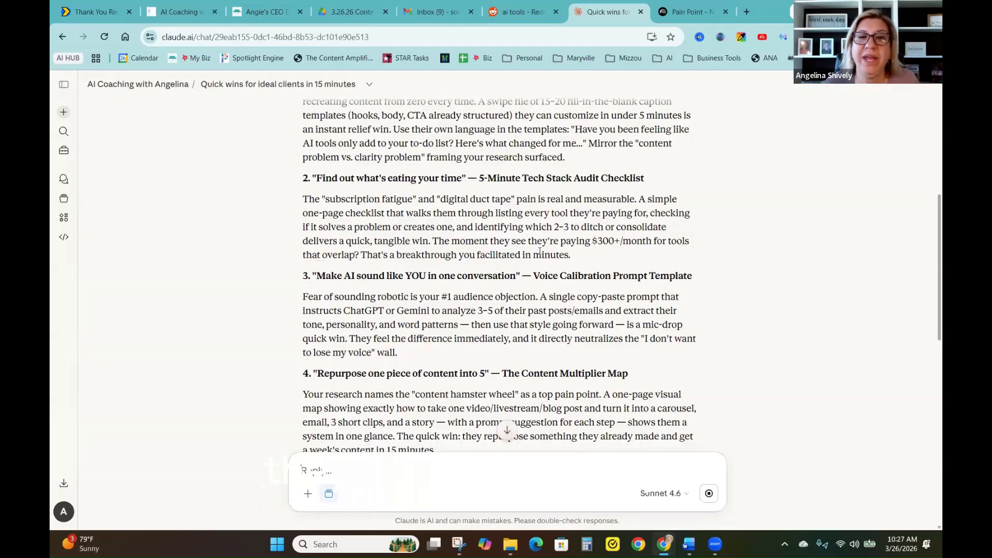
{"action": "left_click_drag", "start_coordinate": [572, 256], "coordinate": [298, 183]}
{"action": "right_click", "coordinate": [338, 186]}
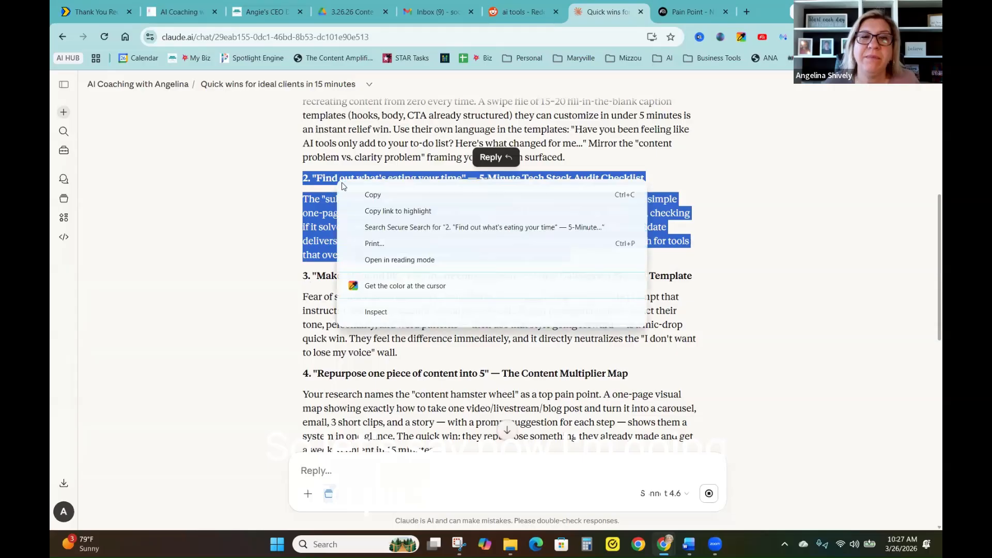
{"action": "left_click", "coordinate": [372, 195]}
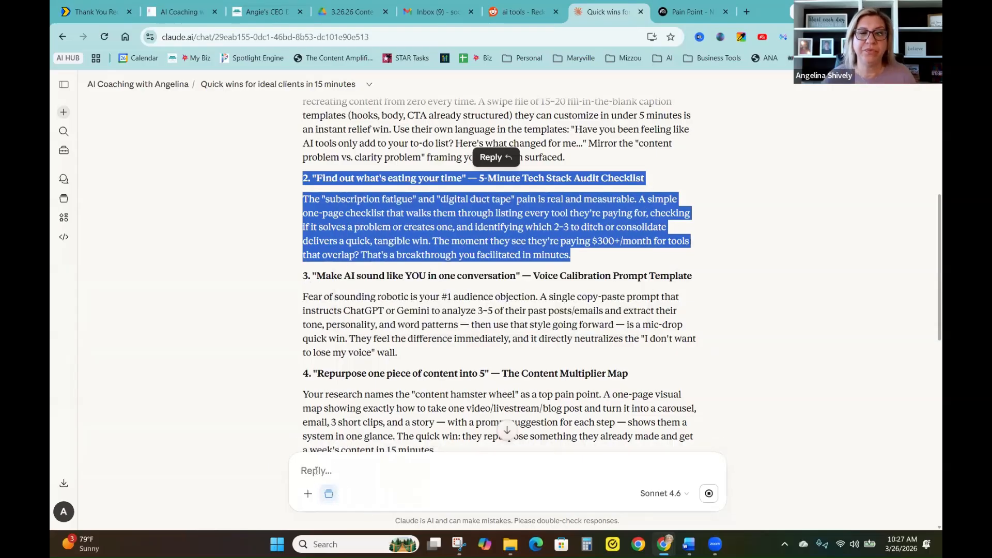
Submit a reply saying "Let's go with #2" with the copied Tech Stack Audit Checklist description and the prompt for generating a complete lead magnet plan
{"action": "left_click", "coordinate": [320, 470]}
{"action": "type", "text": "Let's g"}
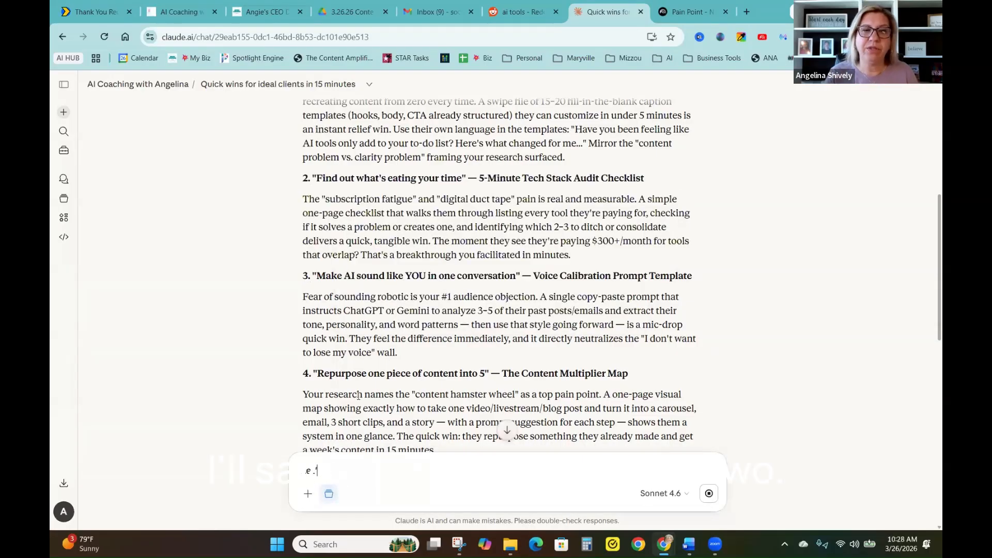
{"action": "type", "text": "o with #2"}
{"action": "key", "text": "ctrl+v"}
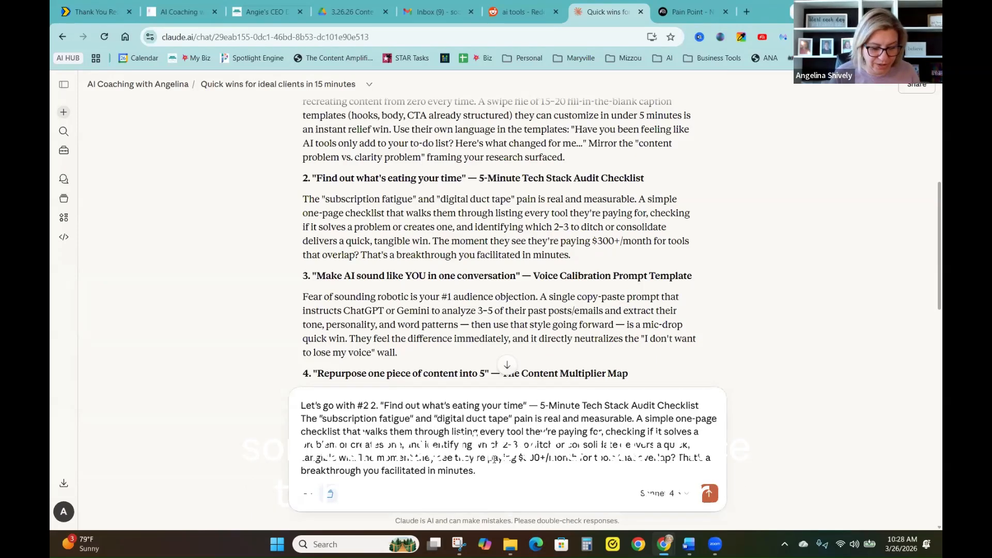
{"action": "key", "text": "shift+Return"}
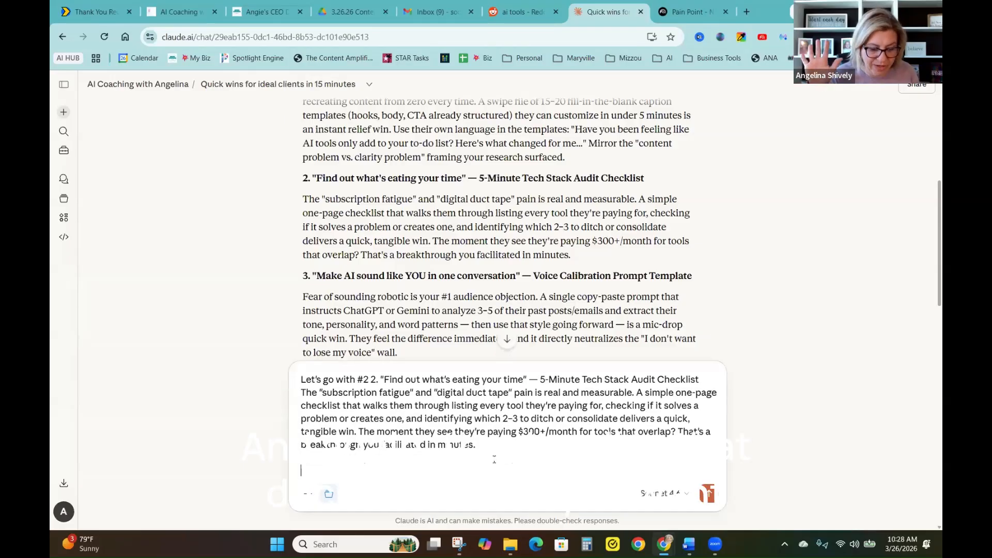
{"action": "key", "text": "ctrl+v"}
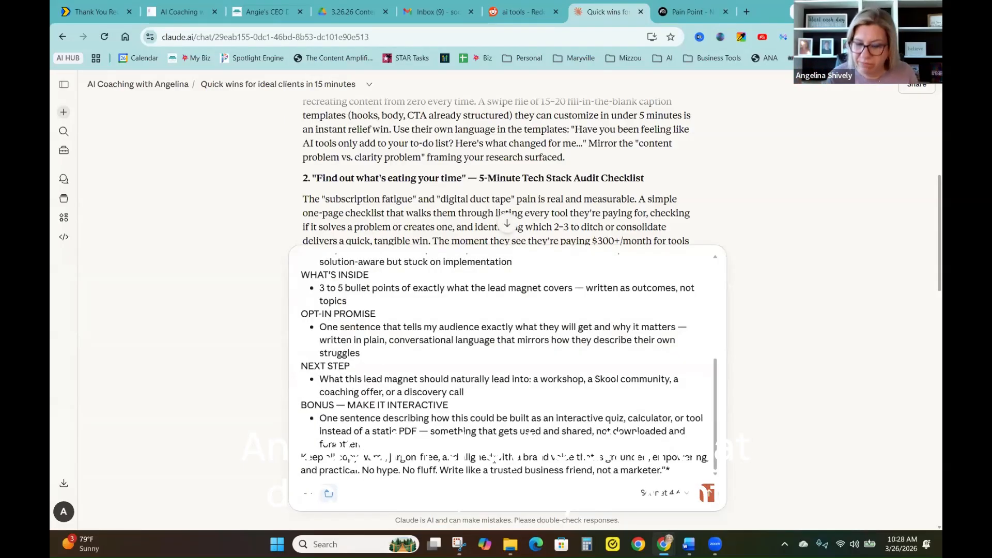
{"action": "key", "text": "Return"}
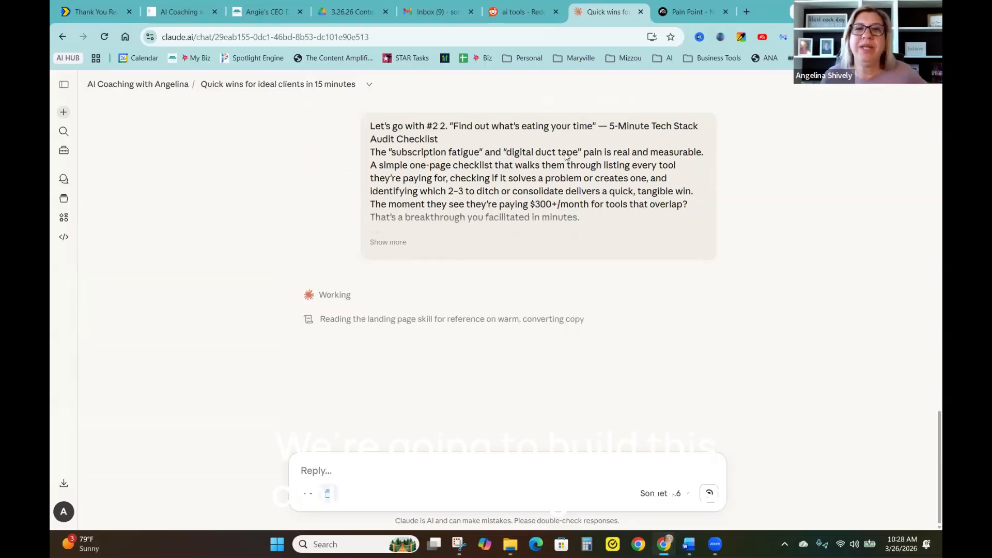
Expand the submitted prompt and review the lead magnet structure it requests, from concept to interactive bonus
{"action": "left_click", "coordinate": [391, 241]}
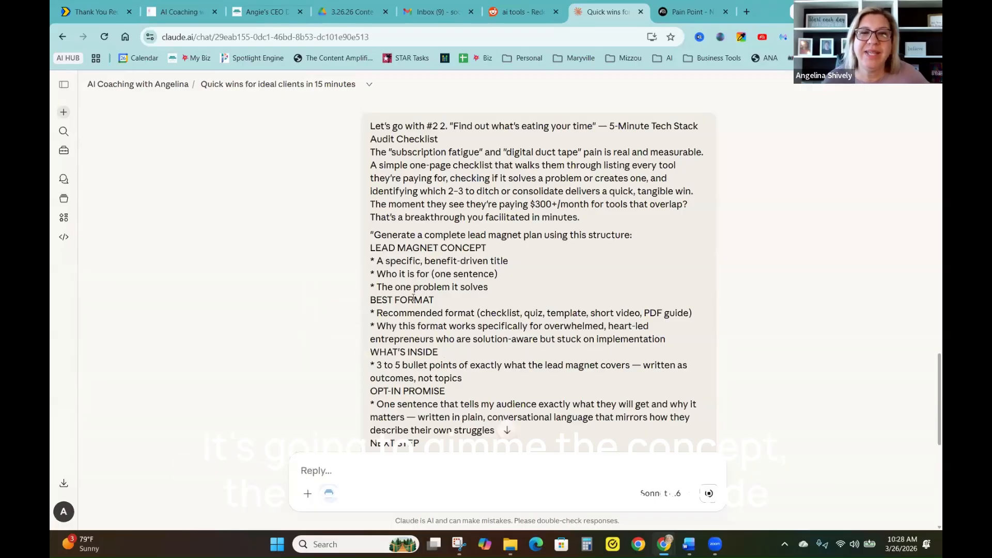
{"action": "scroll", "coordinate": [505, 300], "scroll_direction": "down", "scroll_amount": 1}
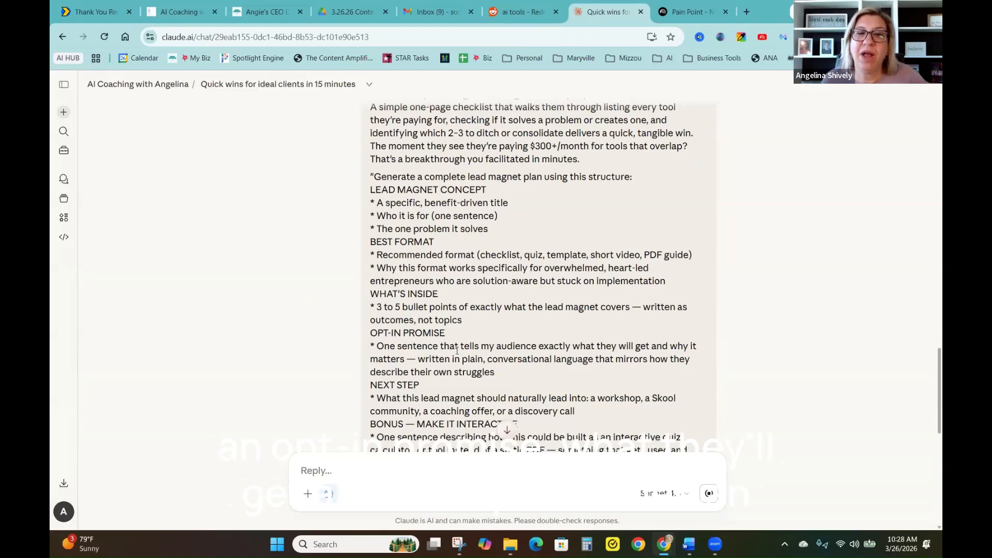
{"action": "scroll", "coordinate": [582, 355], "scroll_direction": "down", "scroll_amount": 3}
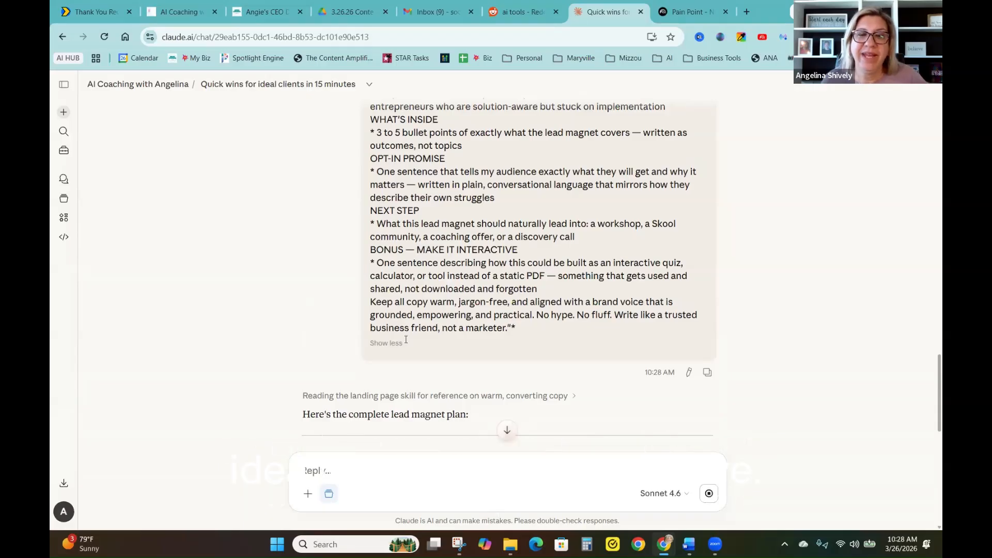
Review the generated lead magnet plan, including its concept, format, contents, opt-in promise, next step, and interactive bonus
{"action": "scroll", "coordinate": [406, 339], "scroll_direction": "down", "scroll_amount": 3}
{"action": "scroll", "coordinate": [318, 293], "scroll_direction": "down", "scroll_amount": 1}
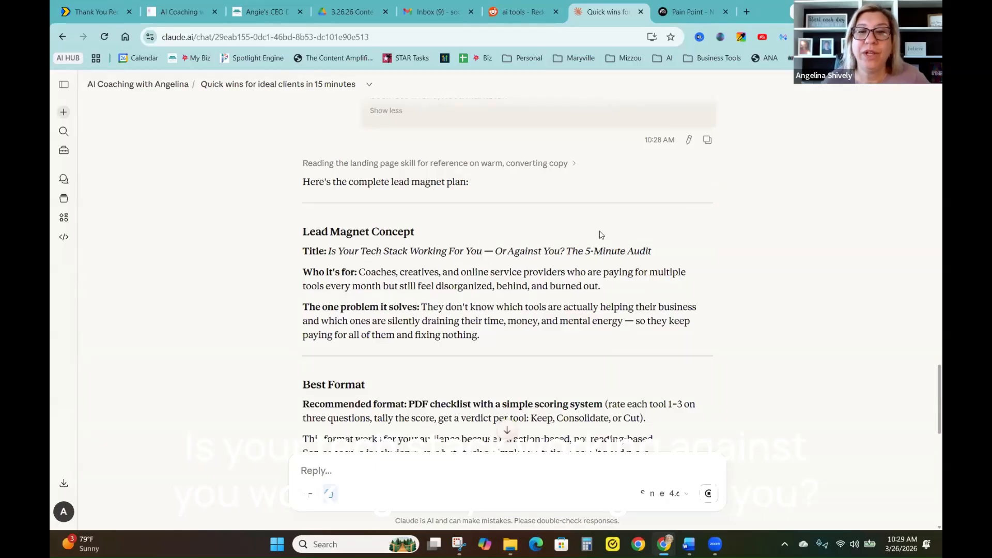
{"action": "scroll", "coordinate": [453, 240], "scroll_direction": "down", "scroll_amount": 1}
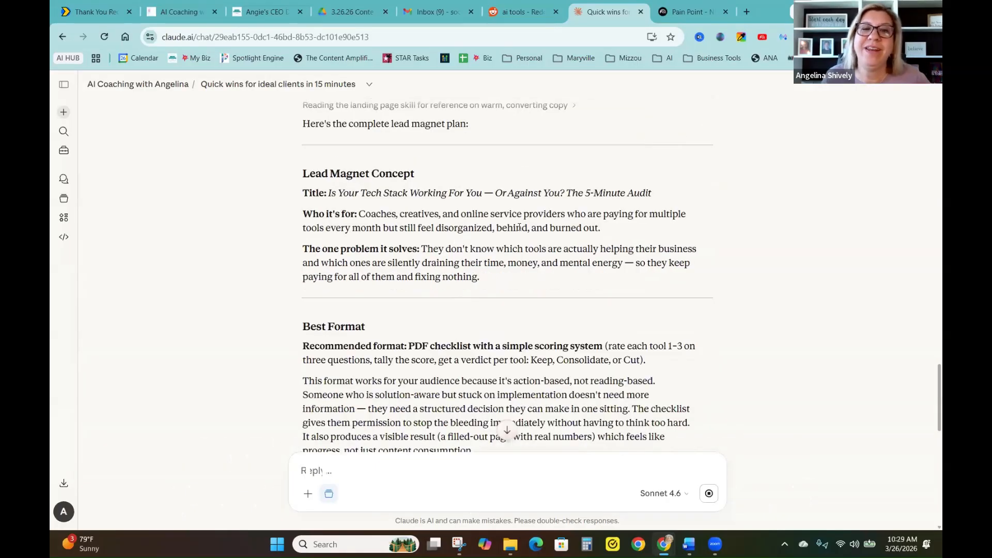
{"action": "scroll", "coordinate": [515, 285], "scroll_direction": "down", "scroll_amount": 1}
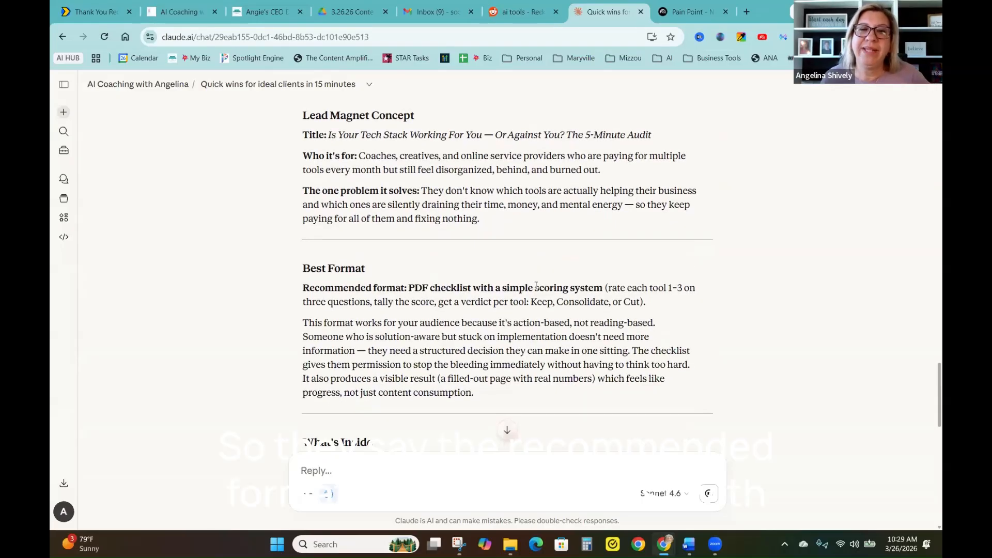
{"action": "scroll", "coordinate": [536, 286], "scroll_direction": "down", "scroll_amount": 1}
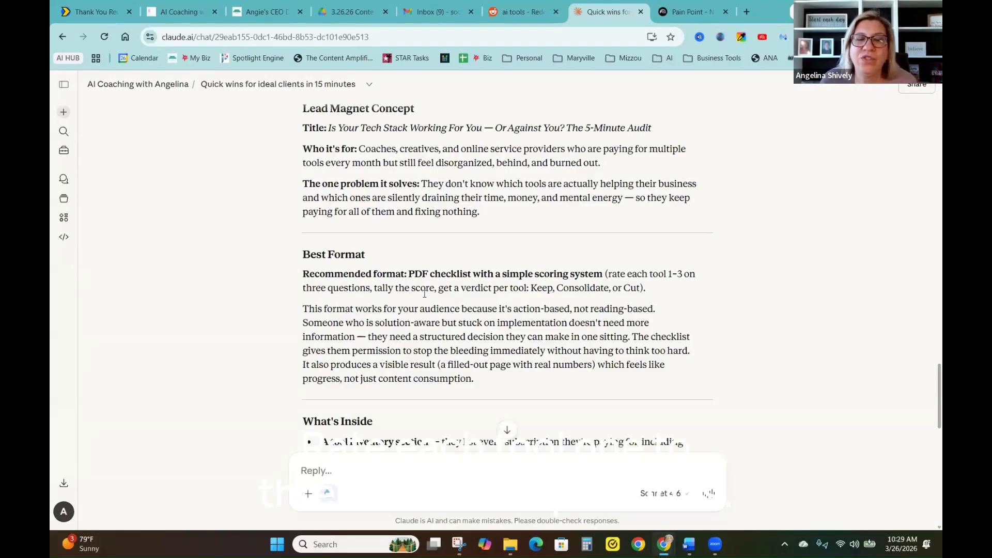
{"action": "scroll", "coordinate": [424, 293], "scroll_direction": "down", "scroll_amount": 3}
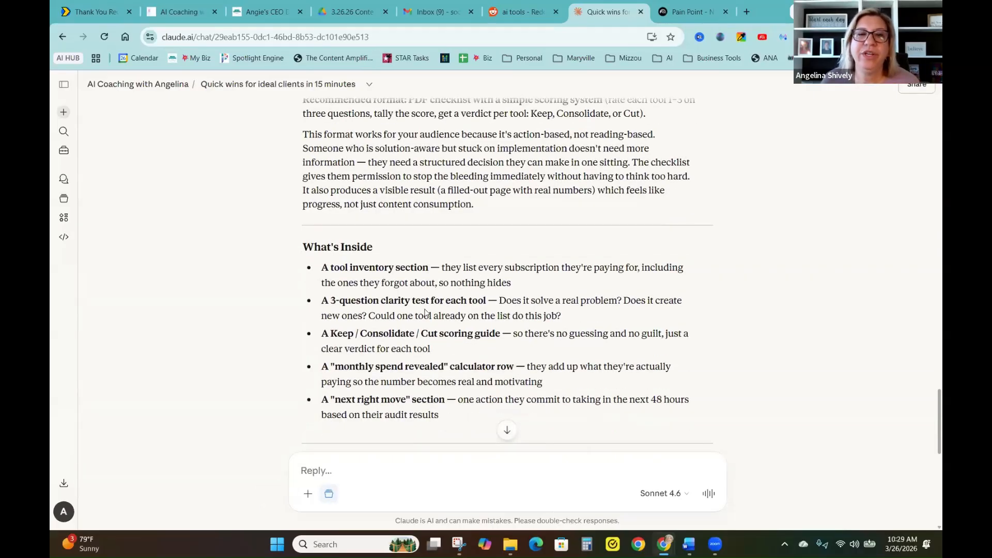
{"action": "scroll", "coordinate": [512, 298], "scroll_direction": "down", "scroll_amount": 3}
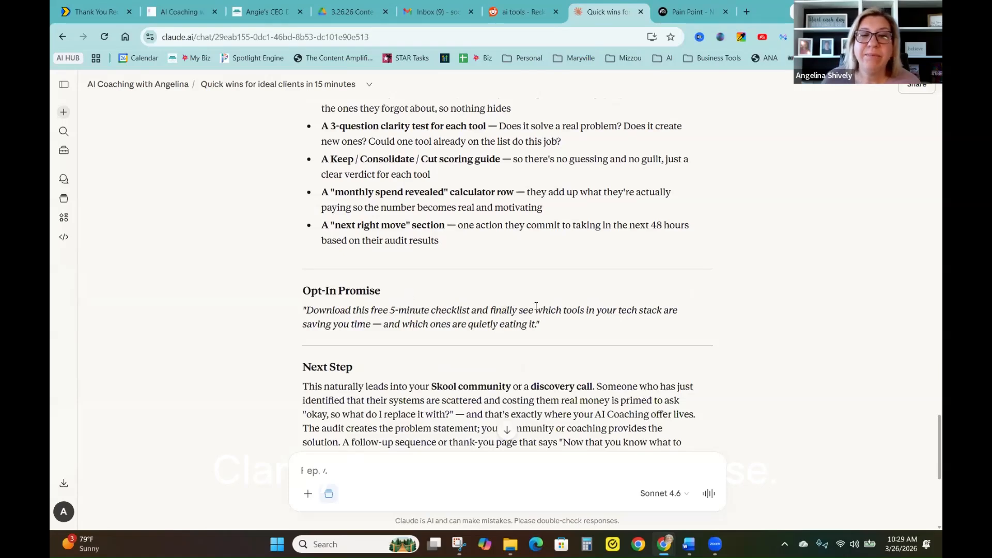
{"action": "scroll", "coordinate": [413, 266], "scroll_direction": "down", "scroll_amount": 2}
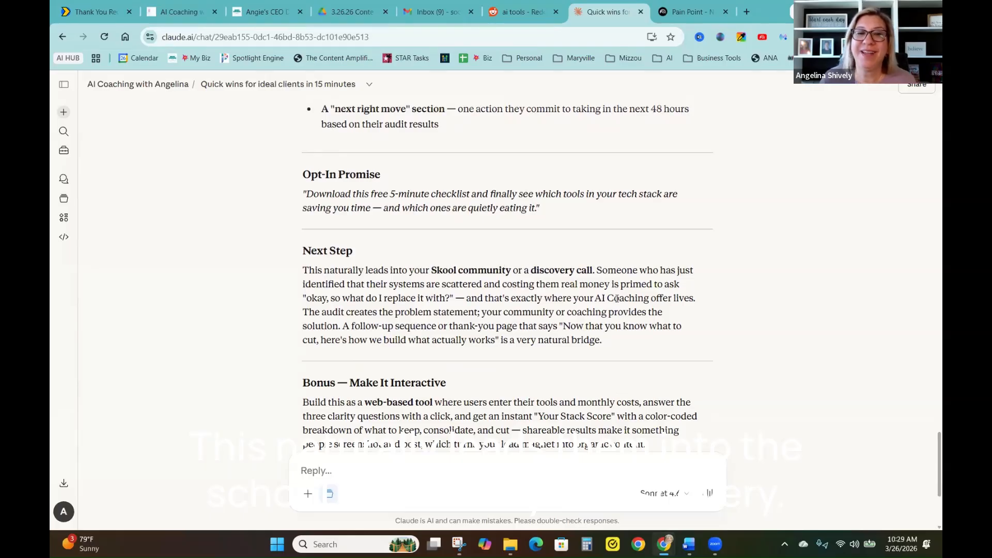
{"action": "scroll", "coordinate": [480, 253], "scroll_direction": "down", "scroll_amount": 1}
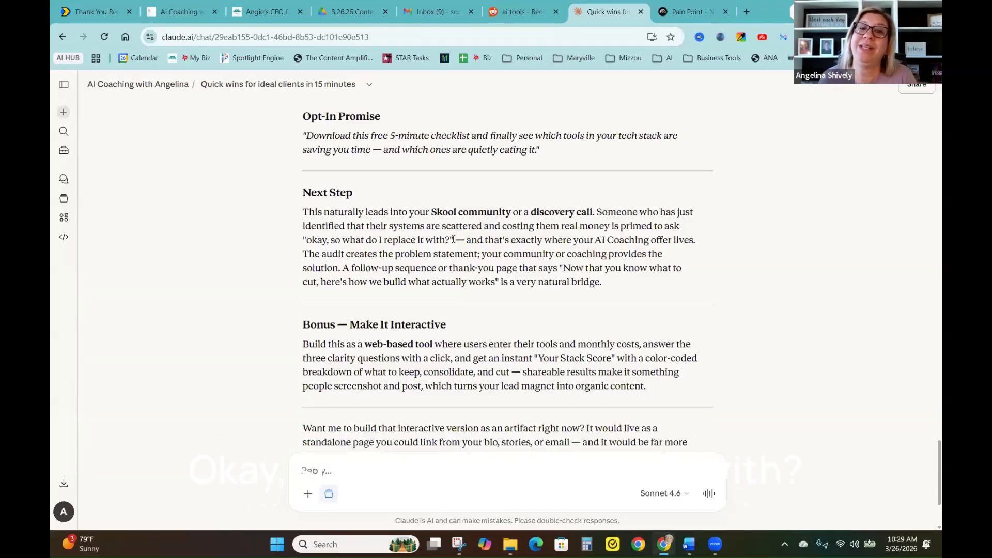
{"action": "scroll", "coordinate": [453, 241], "scroll_direction": "down", "scroll_amount": 1}
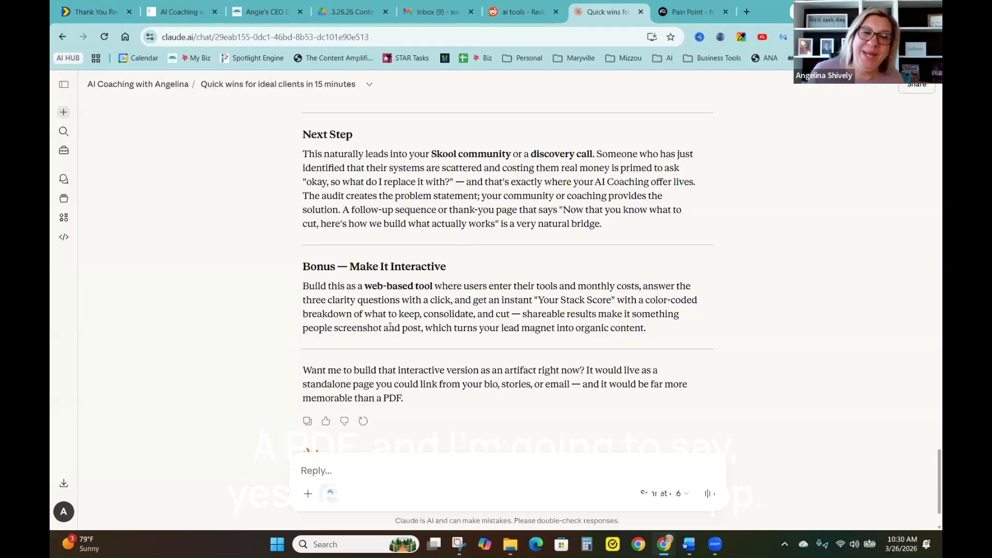
Submit the follow-up request "let's make this as an app. Use my brand colors to build this."
{"action": "scroll", "coordinate": [390, 326], "scroll_direction": "down", "scroll_amount": 1}
{"action": "left_click", "coordinate": [355, 449]}
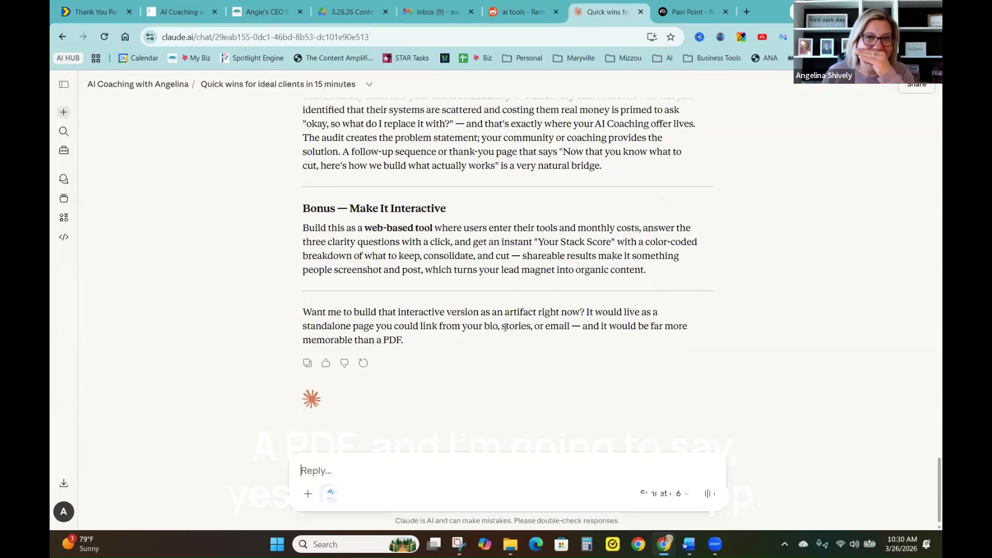
{"action": "type", "text": "le"}
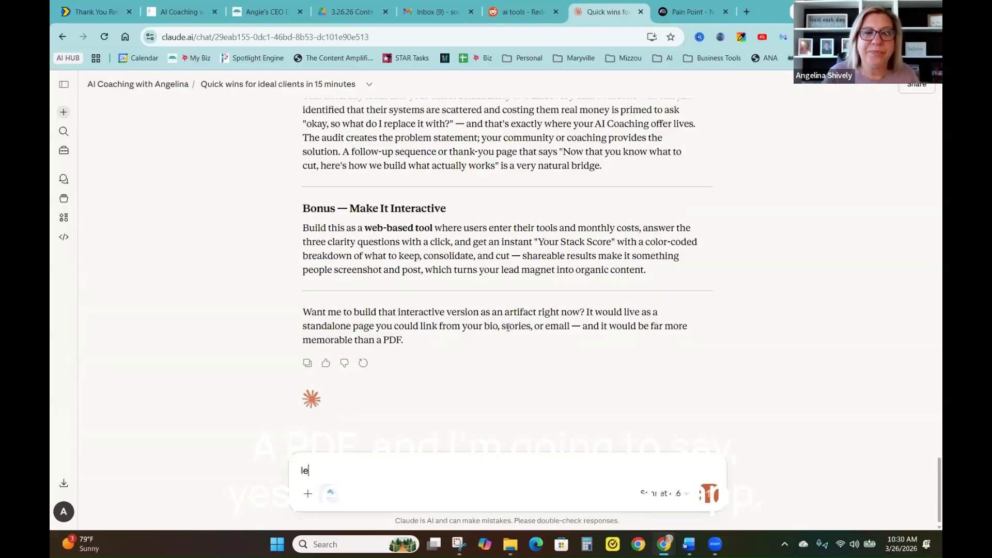
{"action": "type", "text": "t's make this an"}
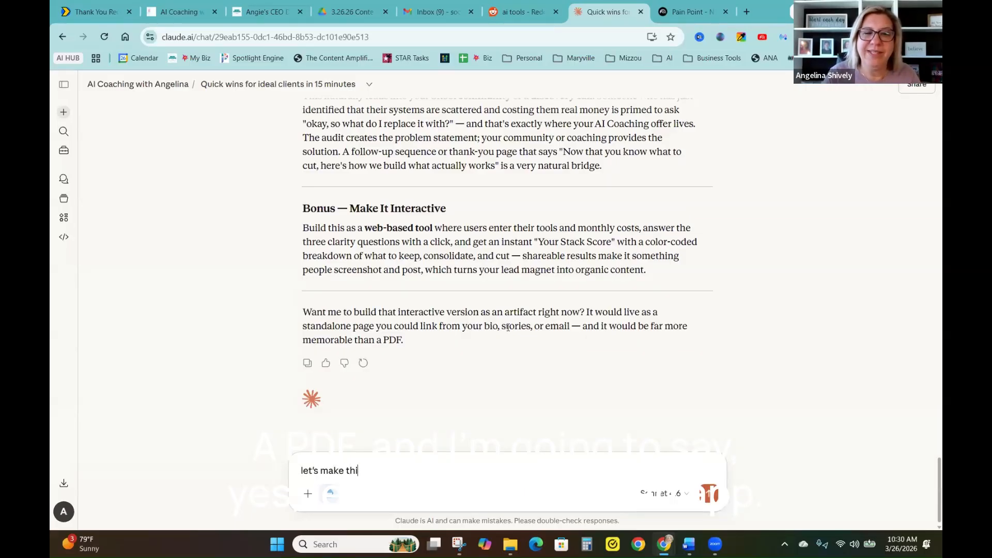
{"action": "type", "text": "an app. "}
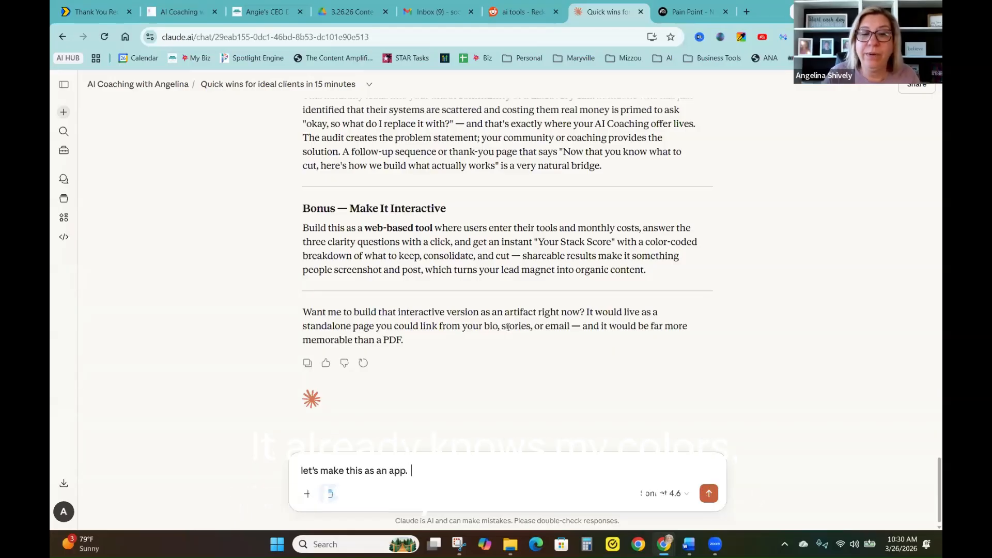
{"action": "type", "text": "Use my "}
{"action": "type", "text": "brnad"}
{"action": "type", "text": "and colors to "}
{"action": "type", "text": "build t"}
{"action": "type", "text": "his"}
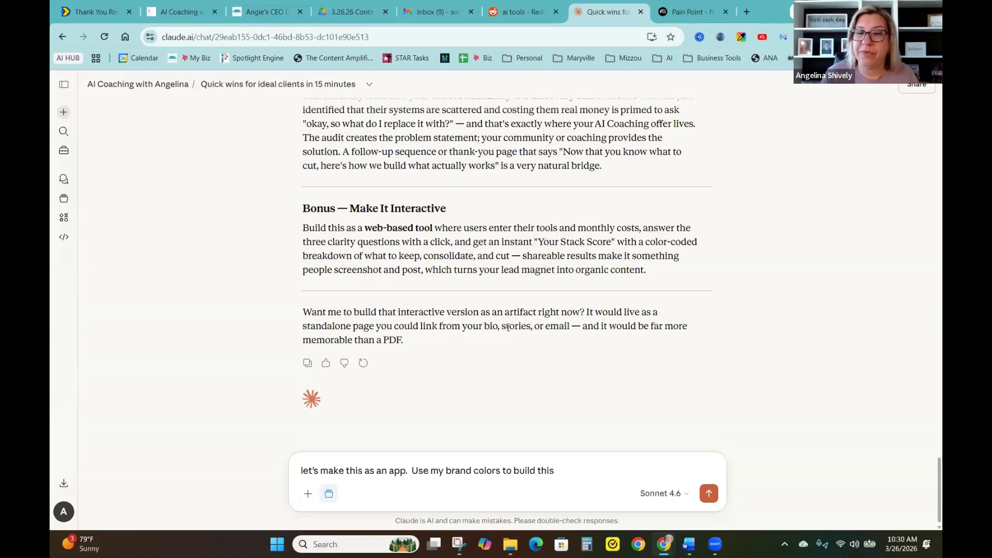
{"action": "type", "text": "."}
{"action": "key", "text": "Return"}
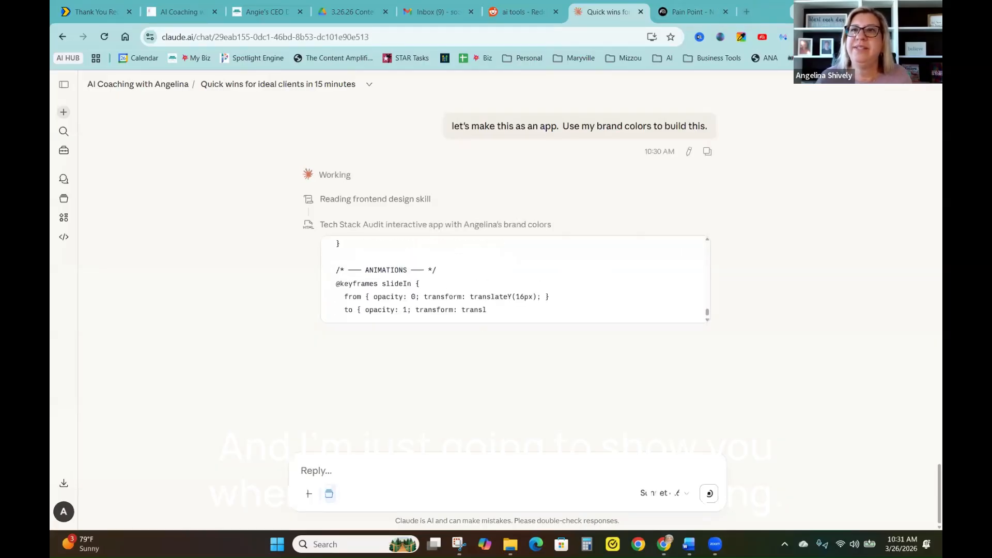
Check the app build's progress in Claude and open base44.com in a new browser tab
{"action": "left_click", "coordinate": [746, 13]}
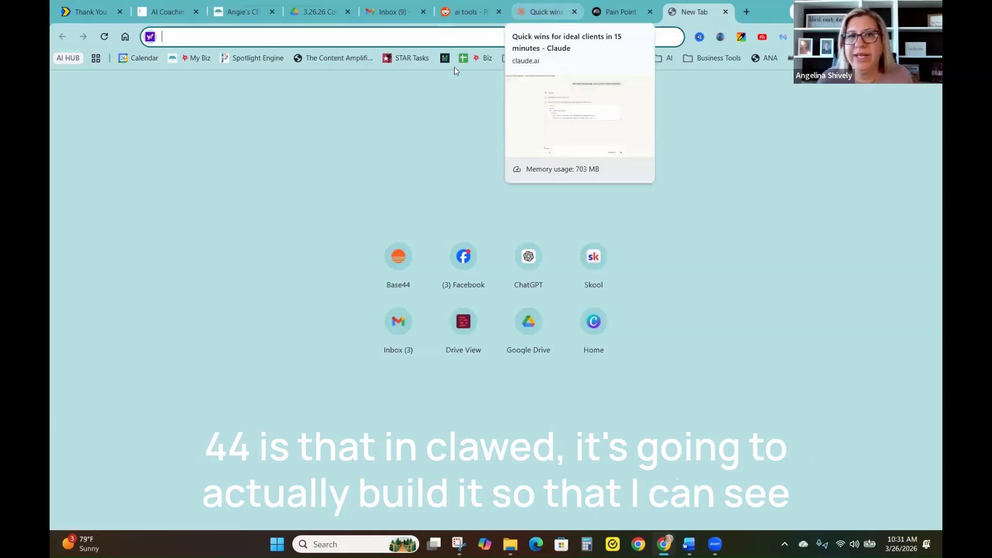
{"action": "left_click", "coordinate": [541, 10]}
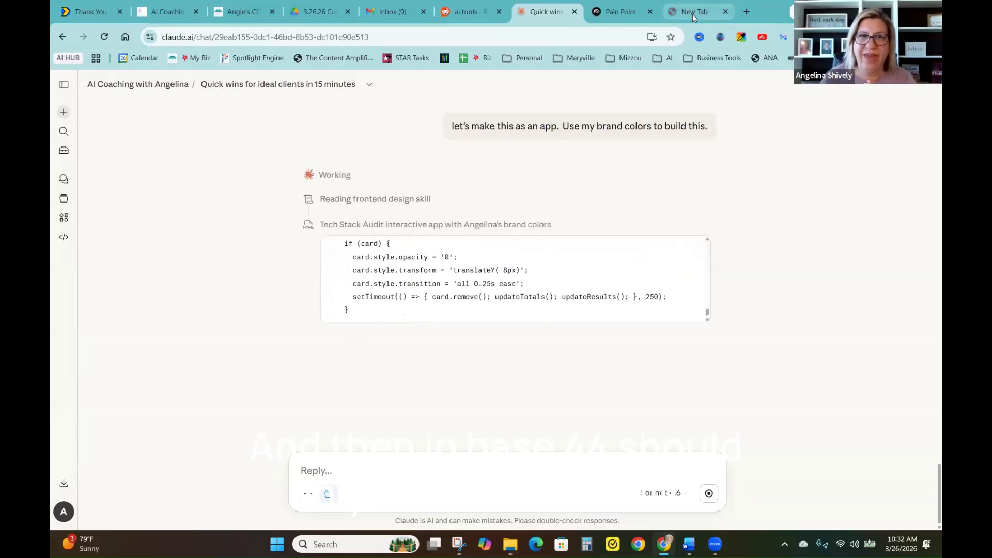
{"action": "mouse_move", "coordinate": [697, 13]}
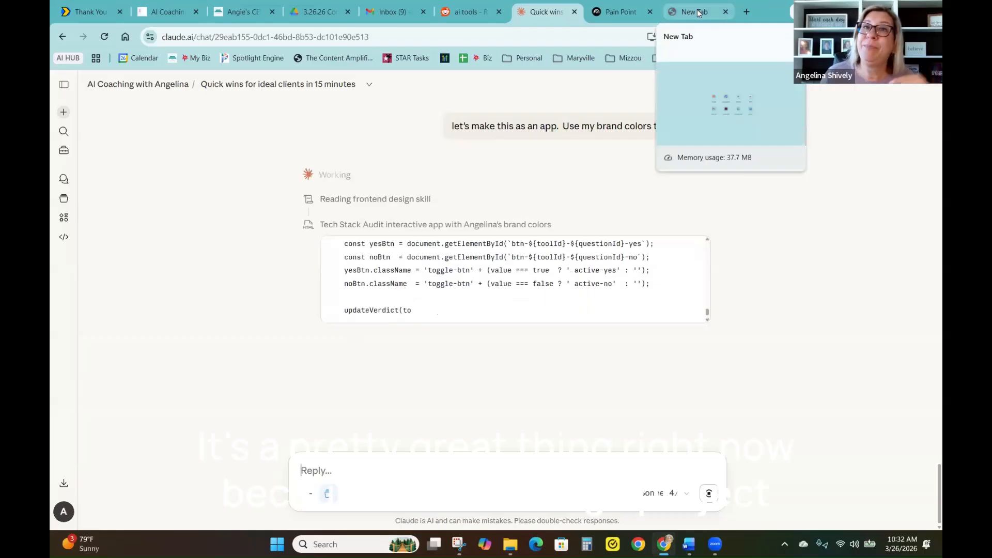
{"action": "left_click", "coordinate": [696, 13]}
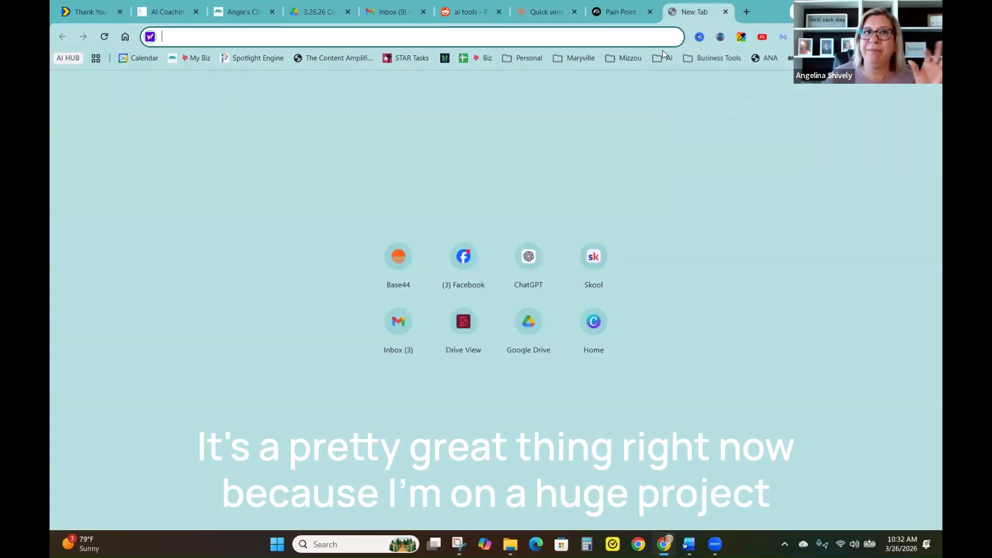
{"action": "type", "text": "base44.com"}
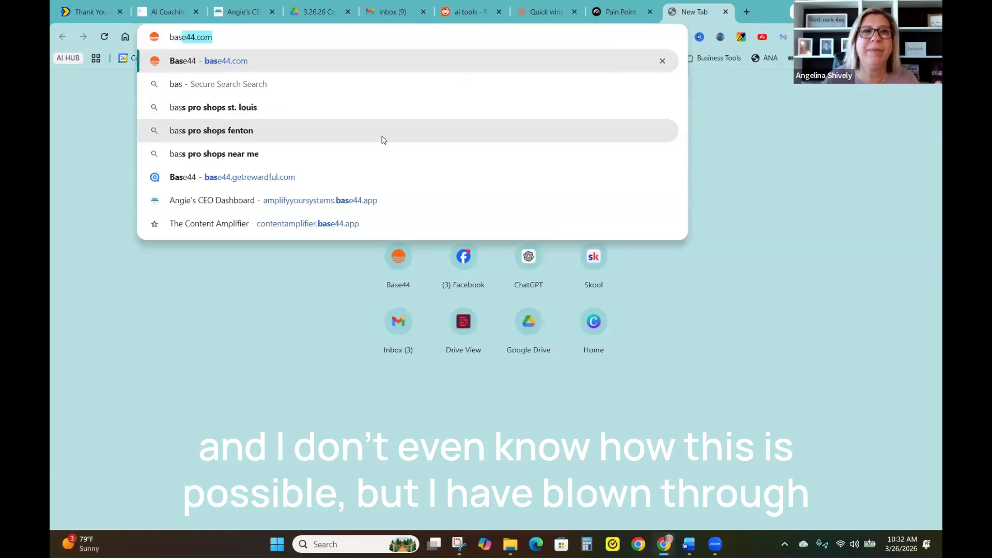
{"action": "key", "text": "Return"}
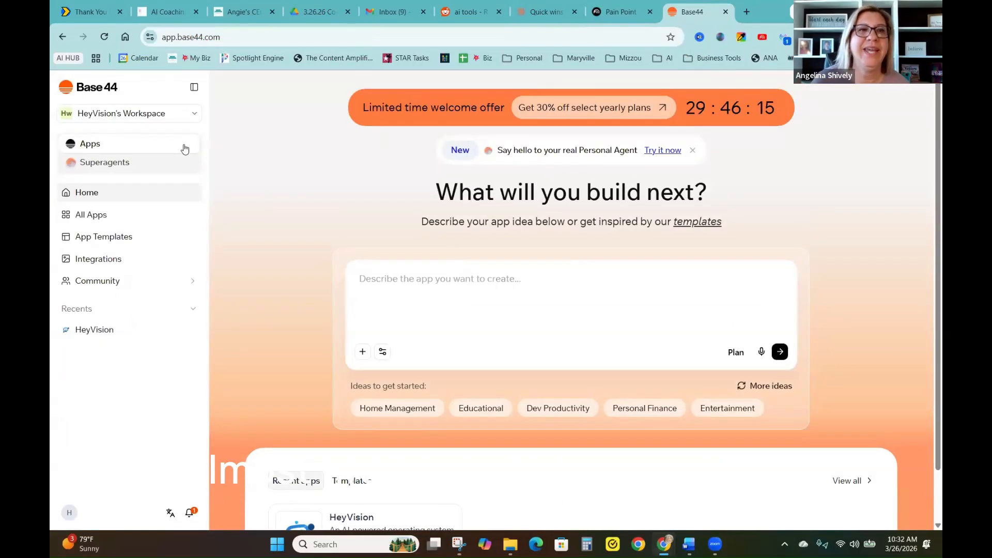
{"action": "left_click", "coordinate": [189, 514]}
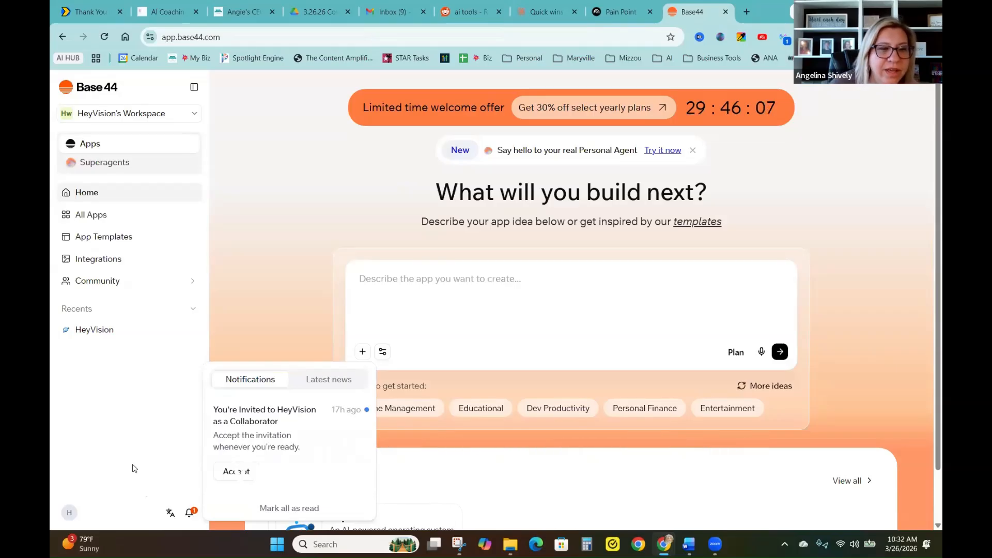
{"action": "left_click", "coordinate": [270, 262]}
{"action": "left_click", "coordinate": [73, 120]}
{"action": "left_click", "coordinate": [122, 482]}
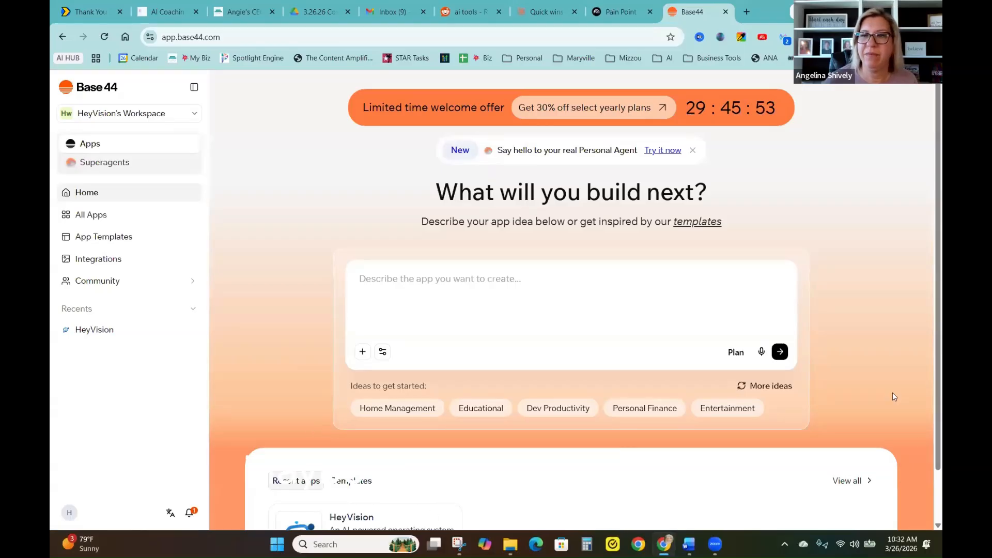
Log out of the HeyVision support account and sign back in to Base44 through Google with the first listed personal account
{"action": "left_click", "coordinate": [70, 512]}
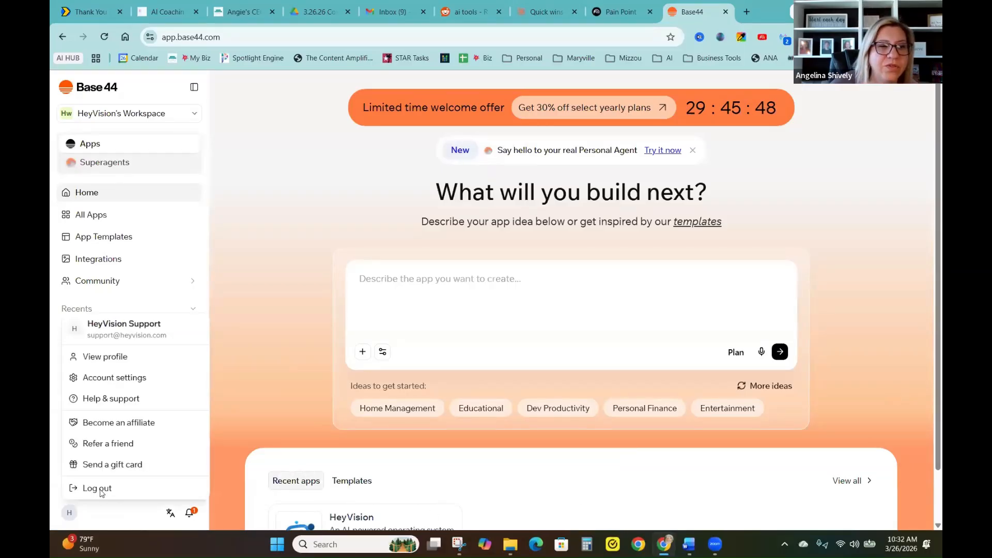
{"action": "left_click", "coordinate": [105, 484]}
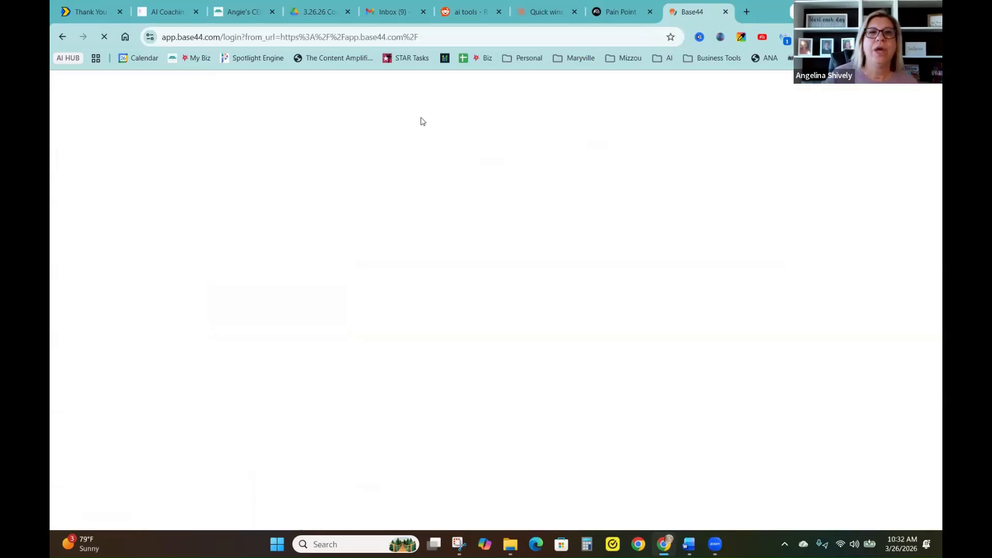
{"action": "left_click", "coordinate": [239, 263]}
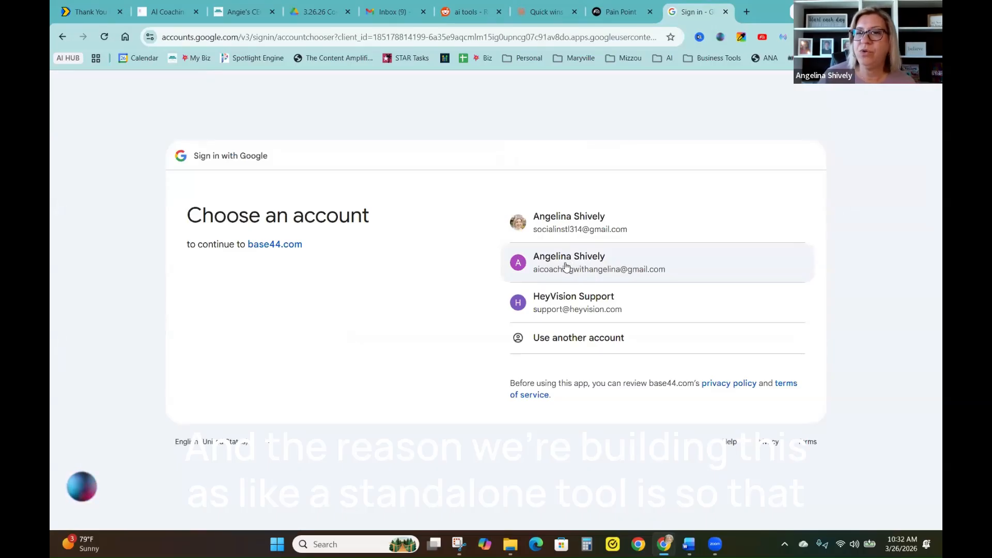
{"action": "left_click", "coordinate": [562, 230]}
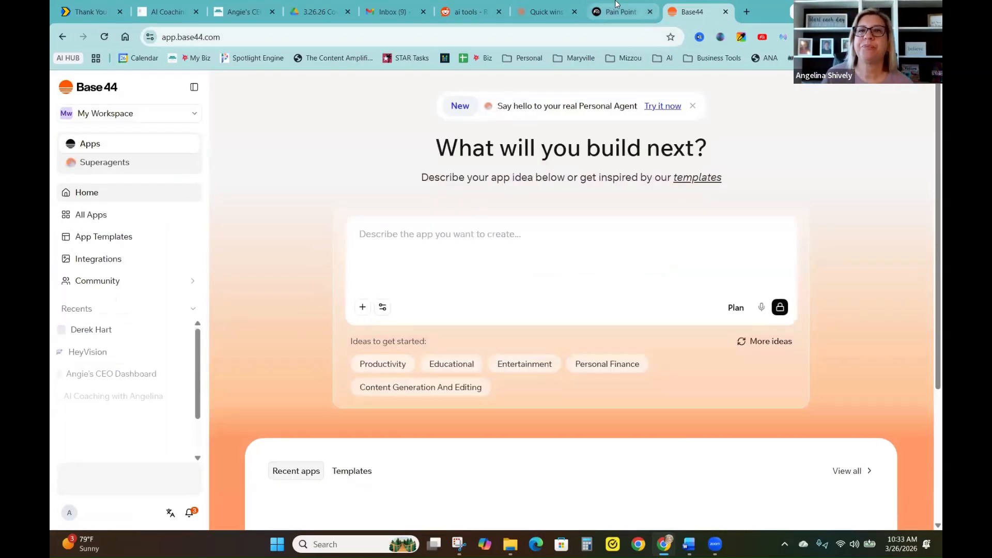
Switch back to Claude and examine the Tech Stack Audit app preview in an enlarged pane, from the headline to the tool cards
{"action": "left_click", "coordinate": [538, 14]}
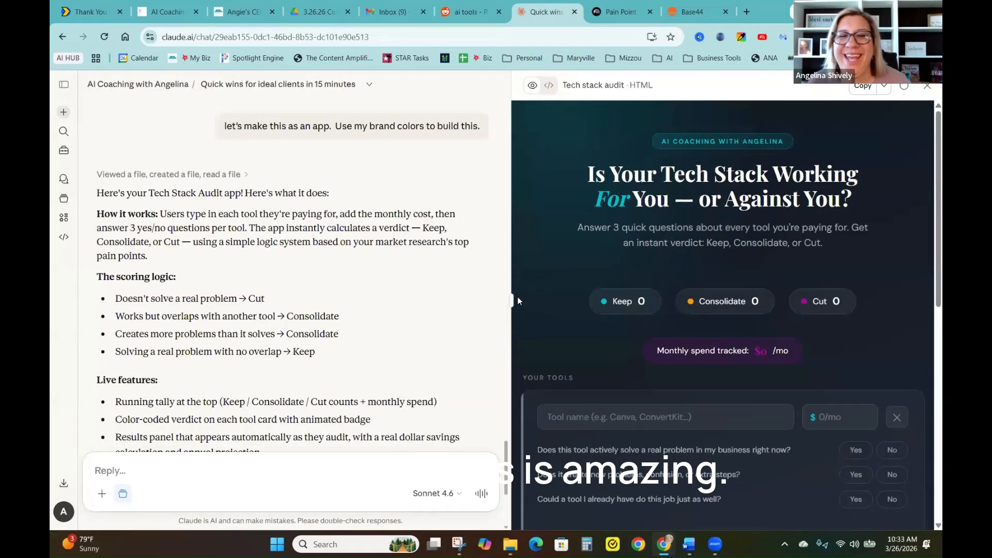
{"action": "left_click_drag", "start_coordinate": [510, 295], "coordinate": [328, 268]}
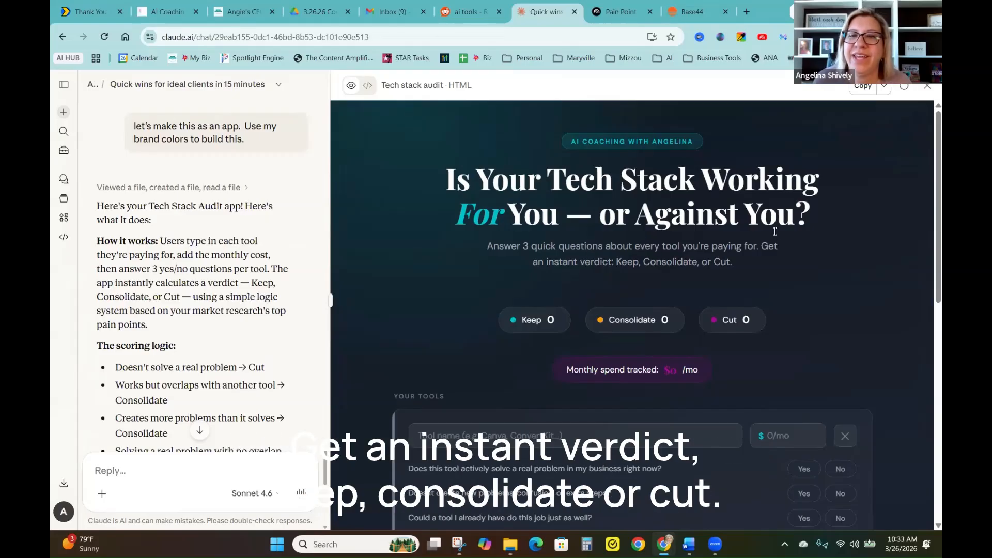
{"action": "scroll", "coordinate": [621, 387], "scroll_direction": "down", "scroll_amount": 10}
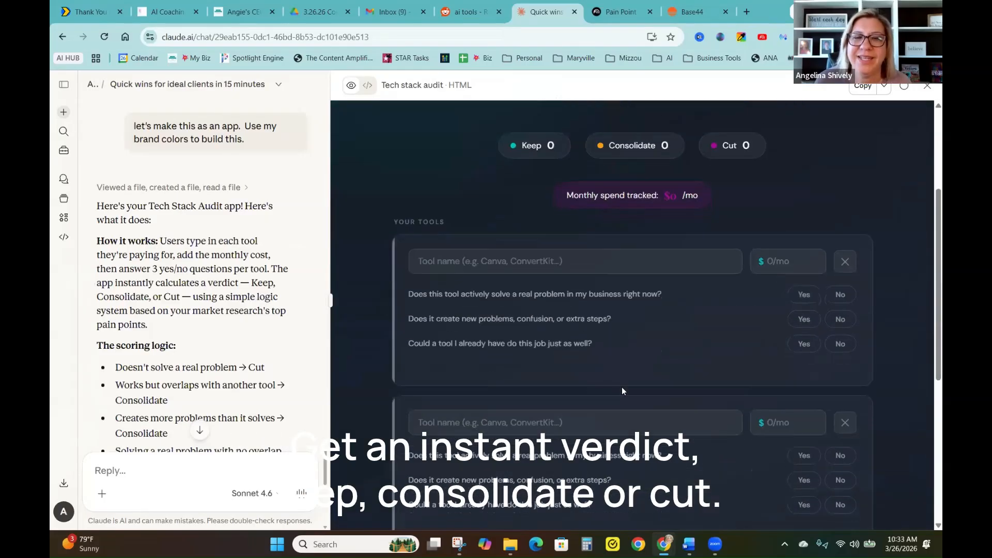
{"action": "scroll", "coordinate": [624, 388], "scroll_direction": "down", "scroll_amount": 1}
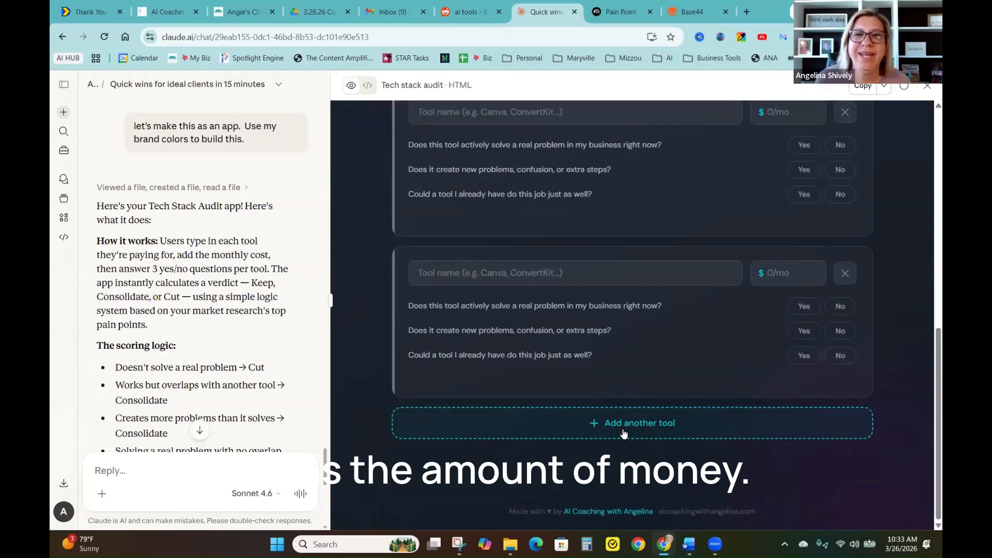
{"action": "scroll", "coordinate": [620, 429], "scroll_direction": "up", "scroll_amount": 3}
{"action": "scroll", "coordinate": [619, 428], "scroll_direction": "up", "scroll_amount": 2}
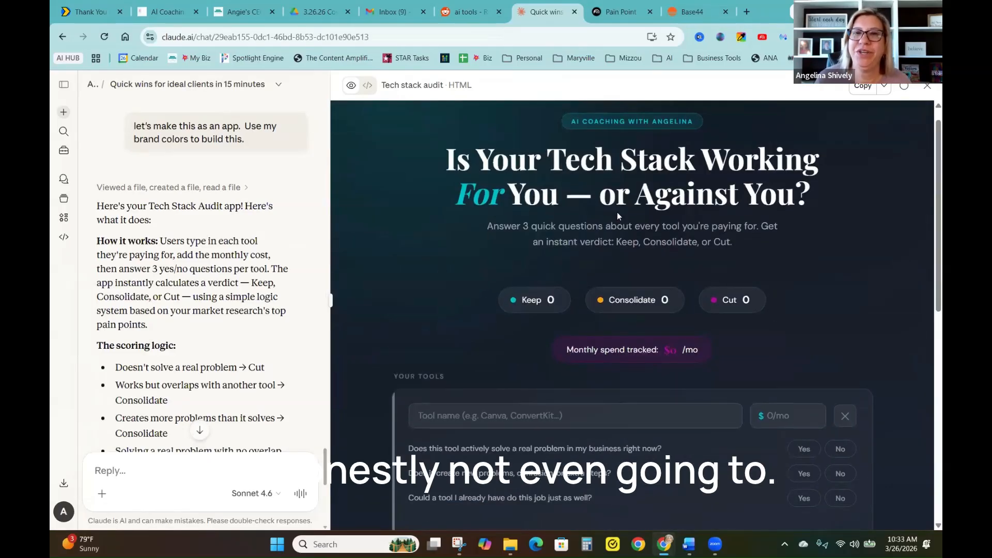
{"action": "scroll", "coordinate": [763, 205], "scroll_direction": "up", "scroll_amount": 1}
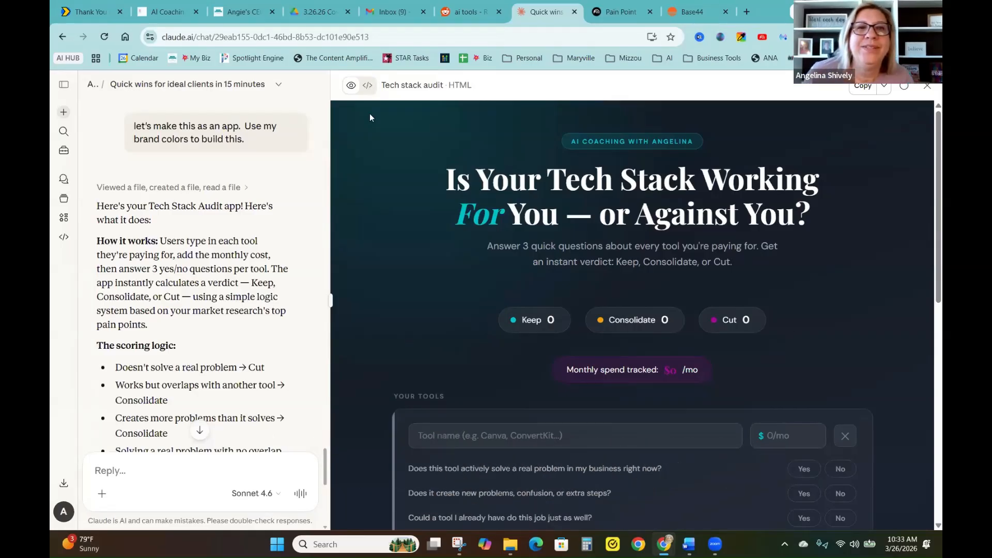
Compare the Tech Stack Audit app's preview with its source code, copy the HTML, and switch to Base44
{"action": "left_click", "coordinate": [368, 86]}
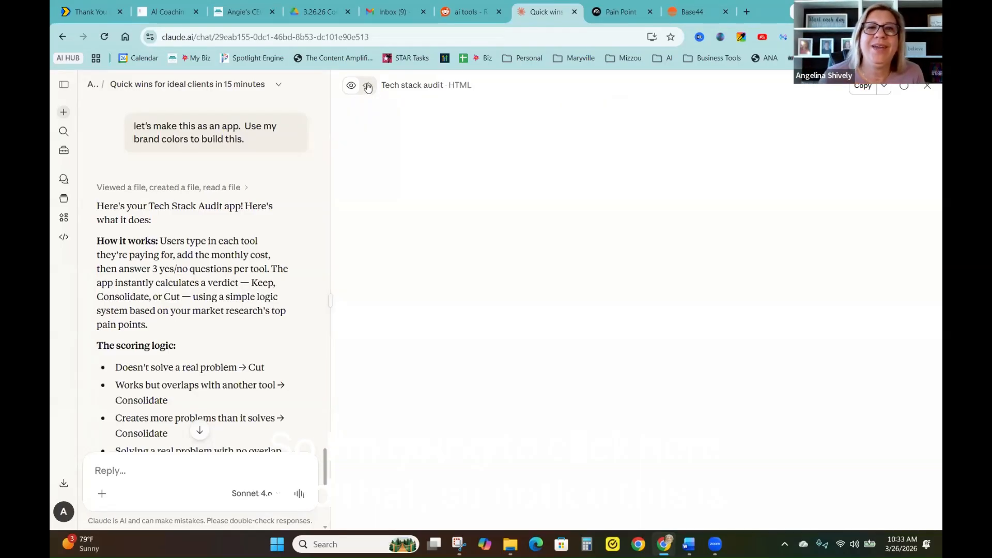
{"action": "left_click", "coordinate": [351, 85]}
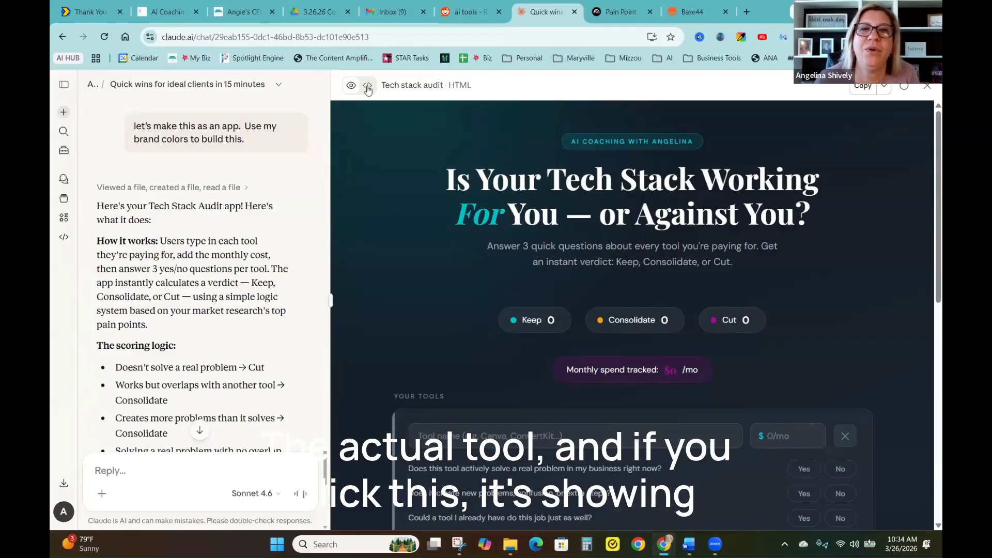
{"action": "left_click", "coordinate": [368, 86]}
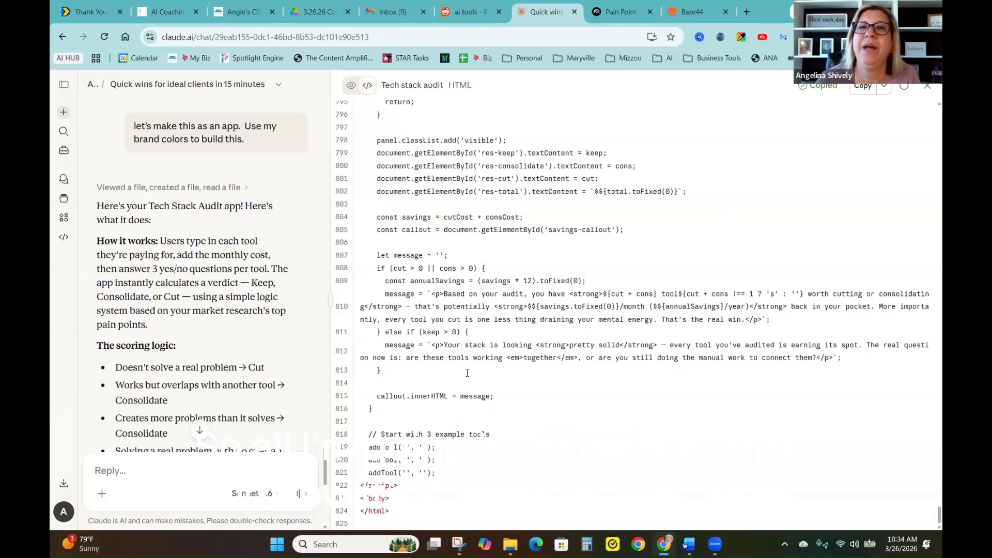
{"action": "left_click", "coordinate": [691, 11]}
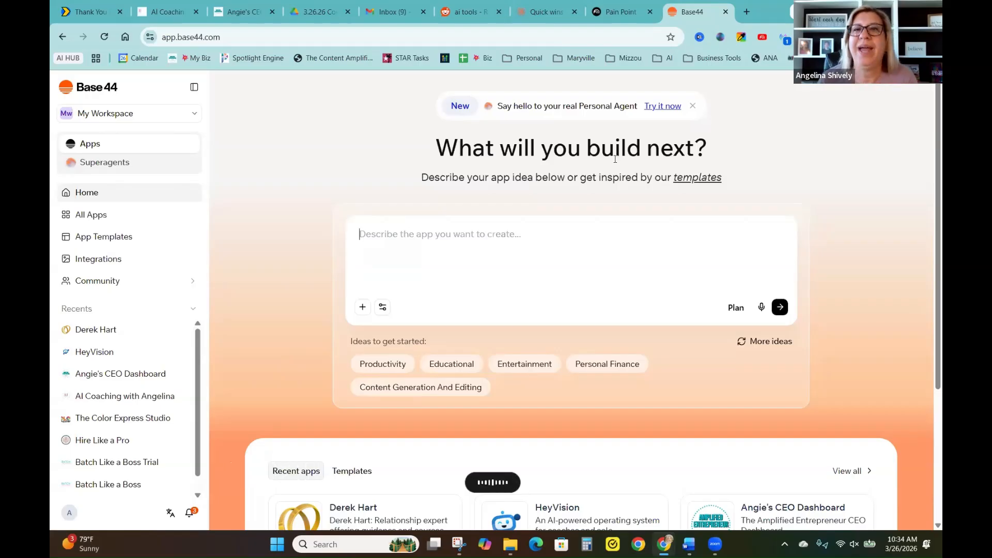
Return to the Claude chat and draft "can you add a feature so that before they start taking the quiz, you ask for their email"
{"action": "left_click", "coordinate": [539, 11]}
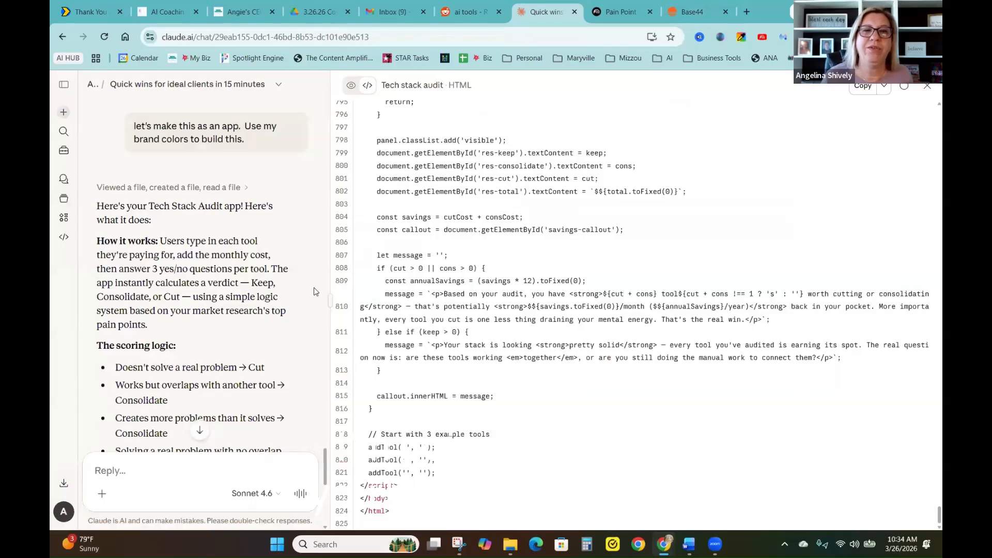
{"action": "left_click_drag", "start_coordinate": [329, 299], "coordinate": [513, 351]}
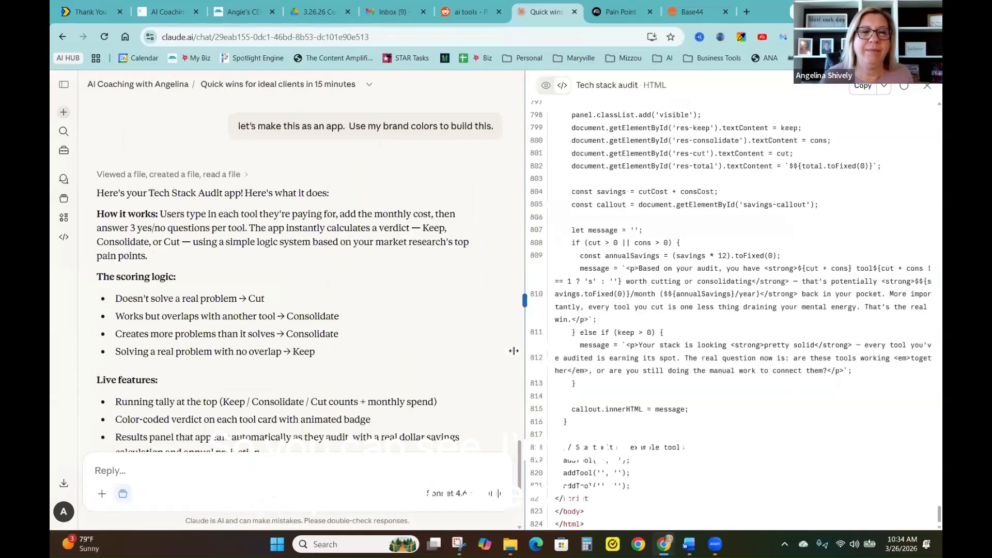
{"action": "left_click", "coordinate": [183, 483]}
{"action": "type", "text": "can you add a f"}
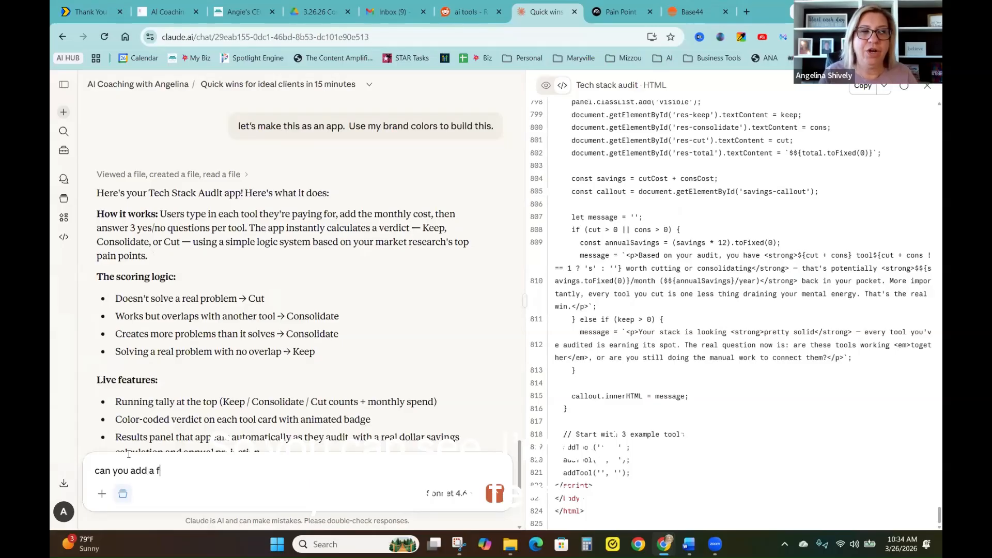
{"action": "type", "text": "eature "}
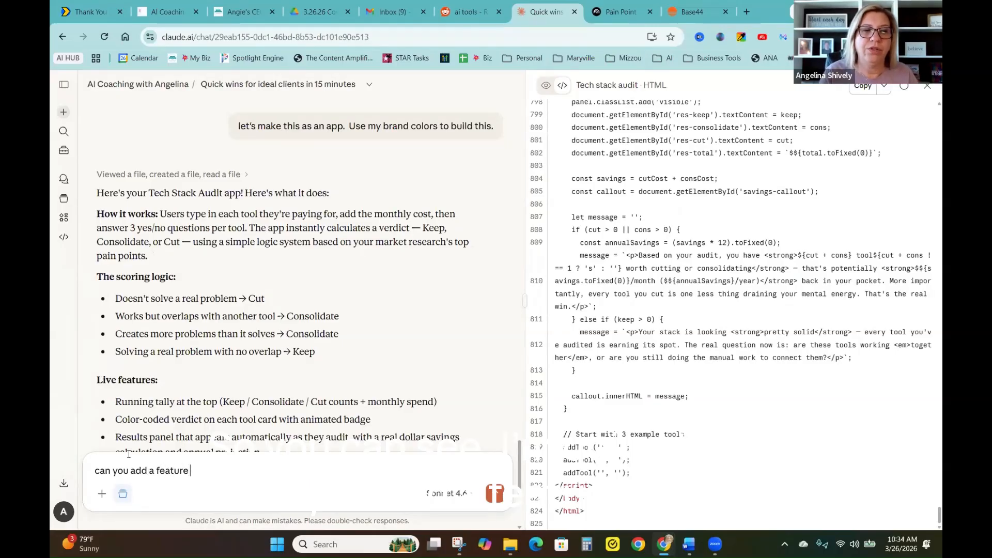
{"action": "type", "text": "so that n"}
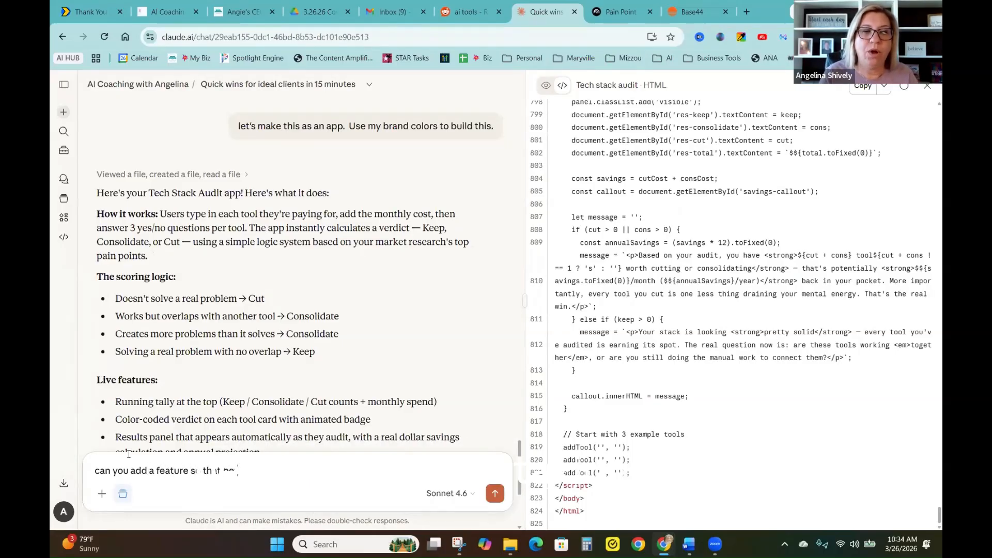
{"action": "type", "text": " s ar"}
{"action": "type", "text": "king the quic"}
{"action": "type", "text": ", i"}
{"action": "type", "text": "you"}
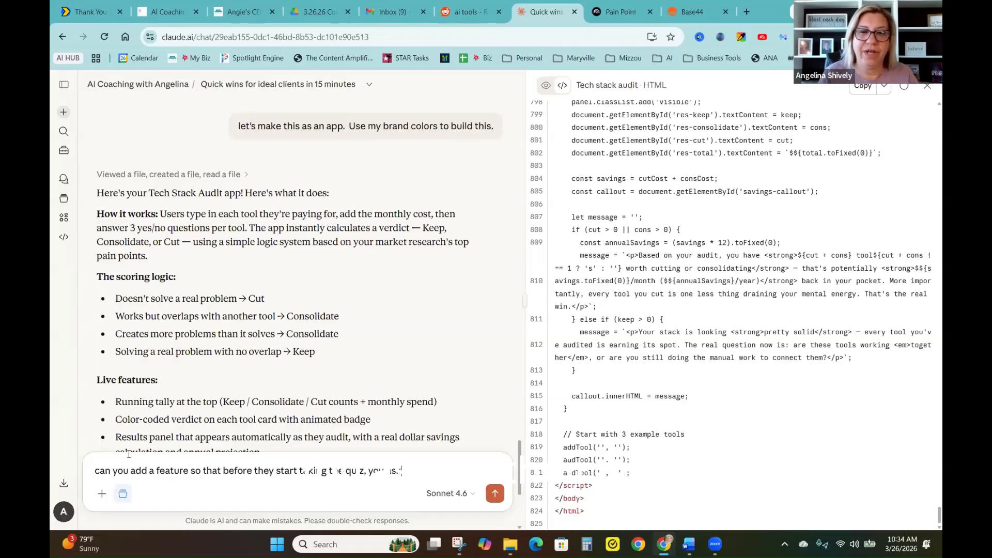
{"action": "type", "text": " ask for their email"}
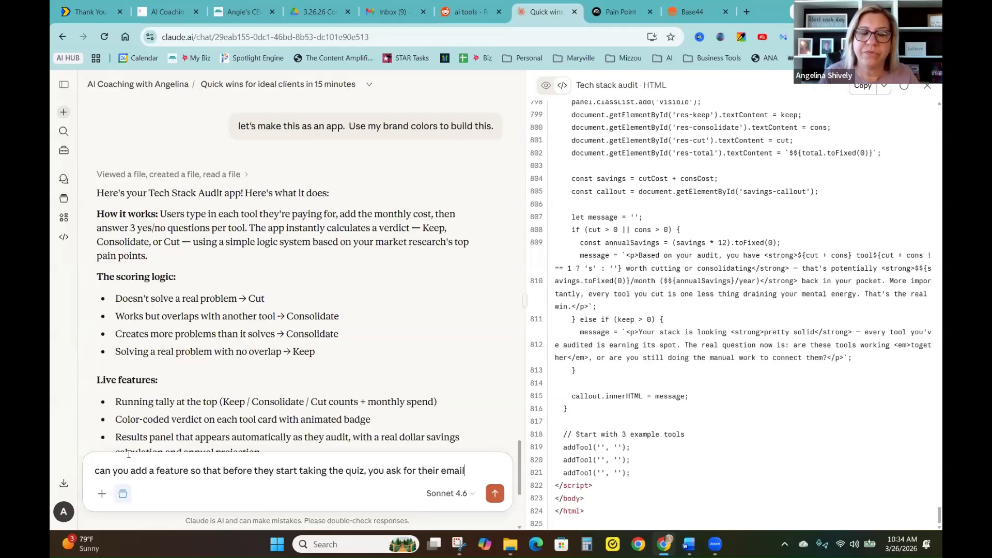
Extend the request with "? and let them know they are going to be subscribed to the best email newsletter ever no spam" and send it
{"action": "type", "text": "? and get the"}
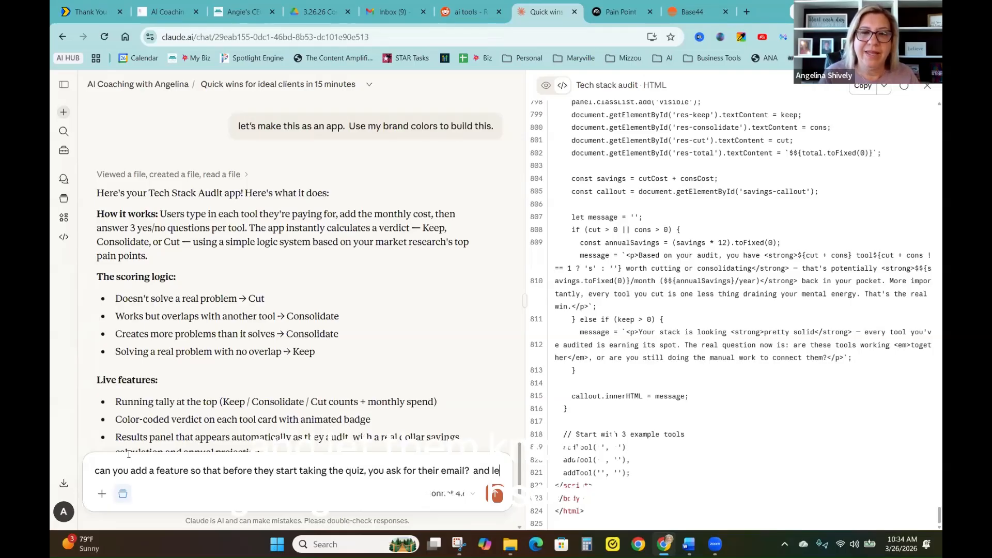
{"action": "type", "text": "m know th"}
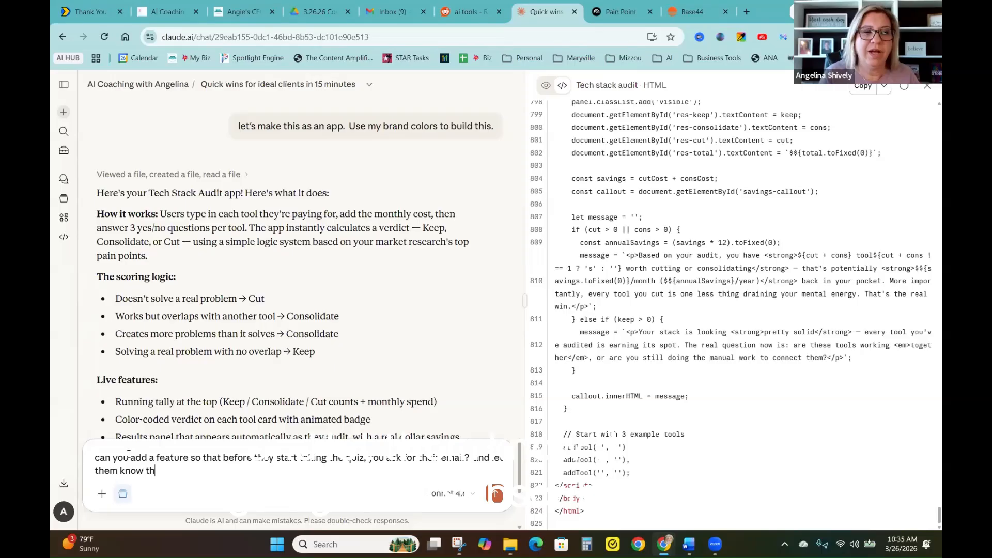
{"action": "type", "text": "ey are going "}
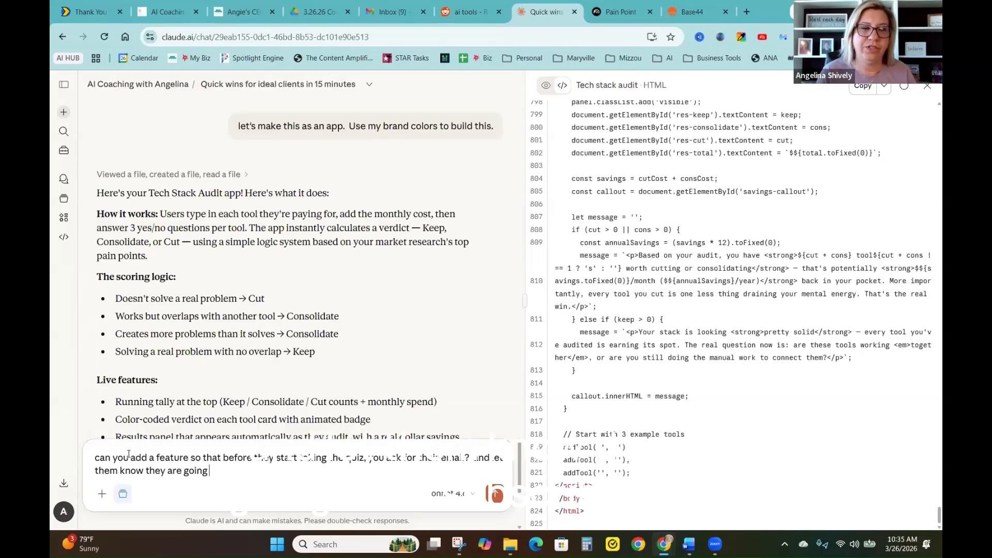
{"action": "type", "text": "to be submcribed to"}
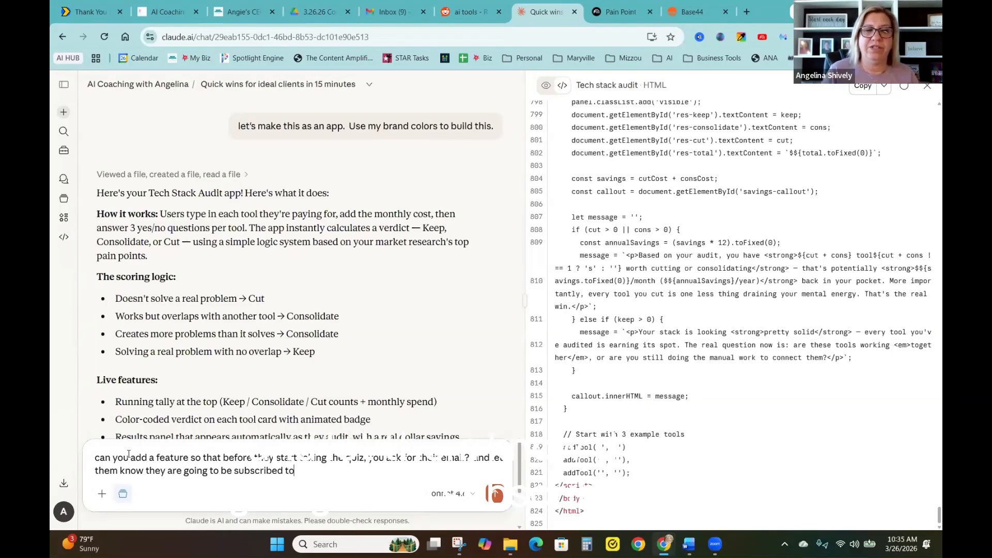
{"action": "type", "text": " the list email ne"}
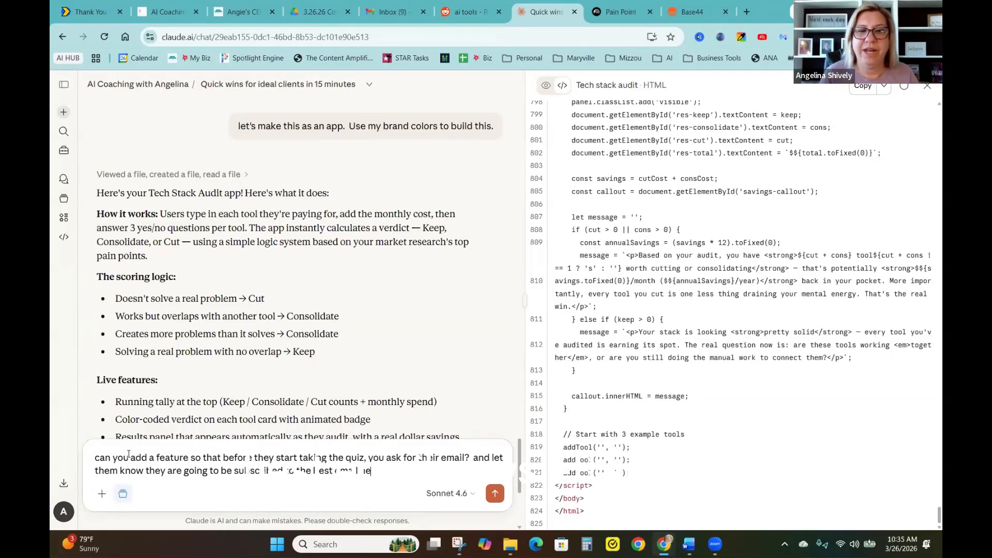
{"action": "type", "text": "wsle"}
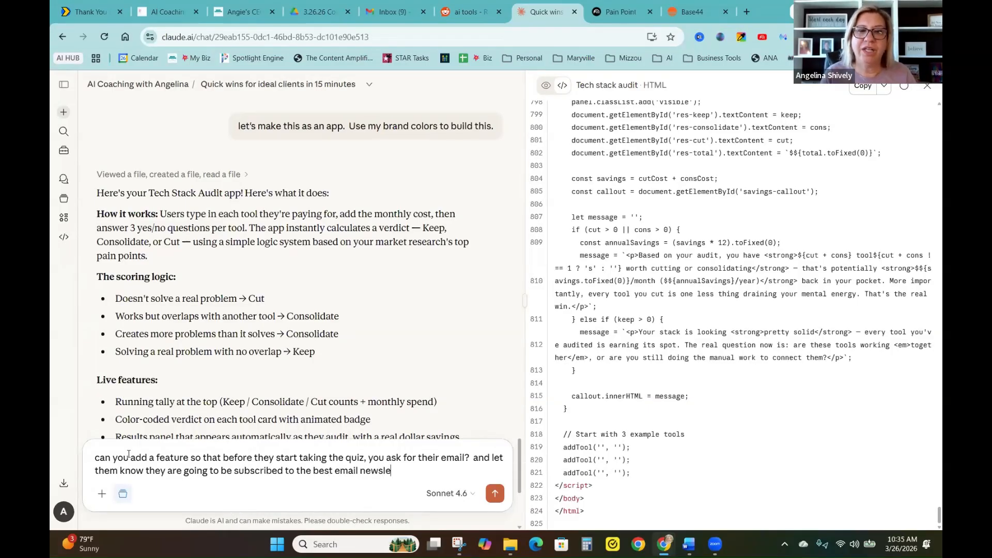
{"action": "type", "text": "teer ev"}
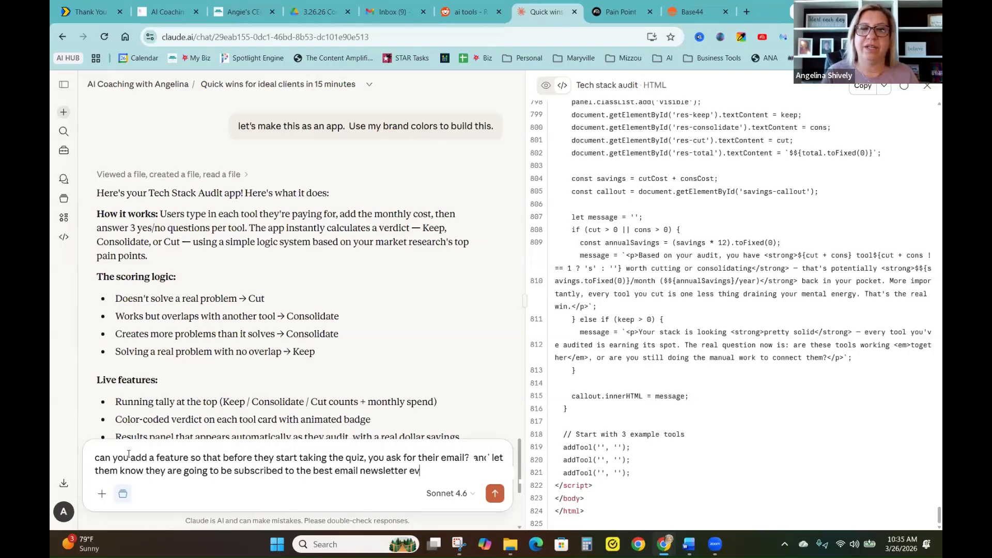
{"action": "type", "text": "er no spam"}
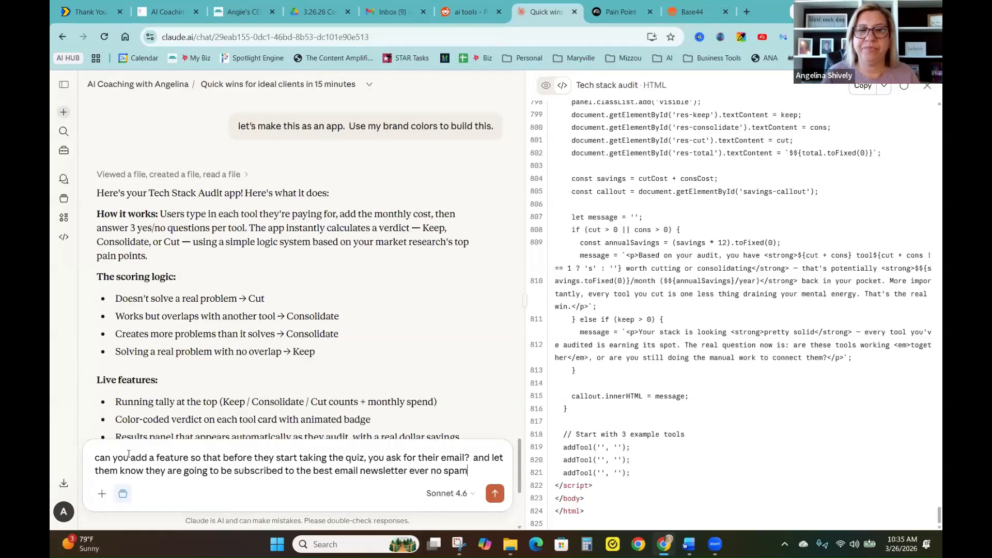
{"action": "key", "text": "Return"}
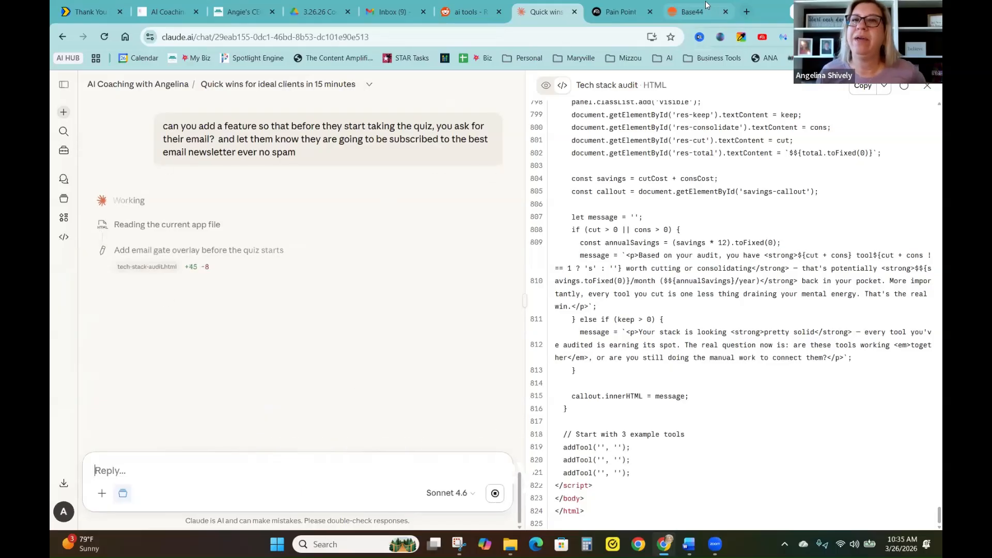
Check Base44 while Claude finishes the update, and examine the new email gate in the Tech Stack Audit app preview
{"action": "left_click", "coordinate": [692, 11]}
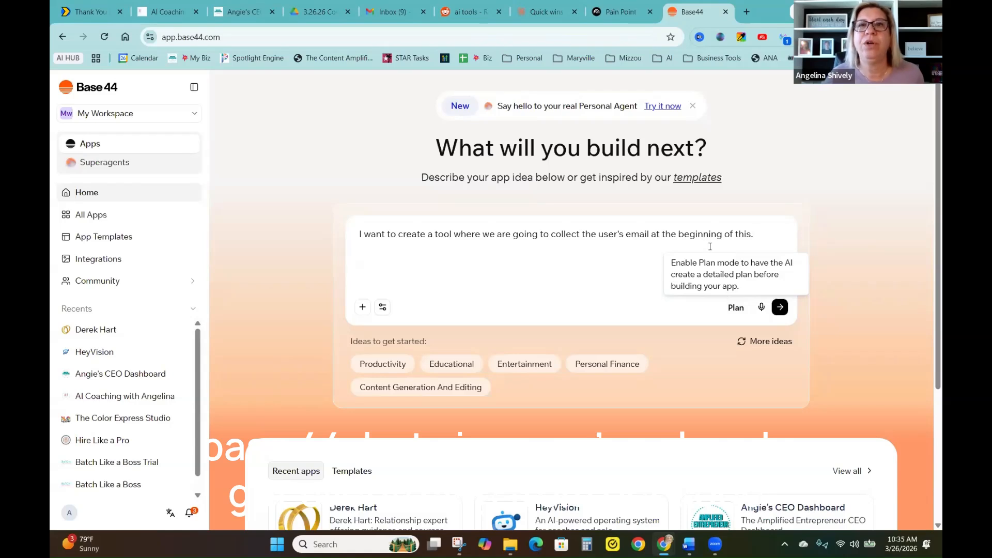
{"action": "left_click", "coordinate": [535, 10]}
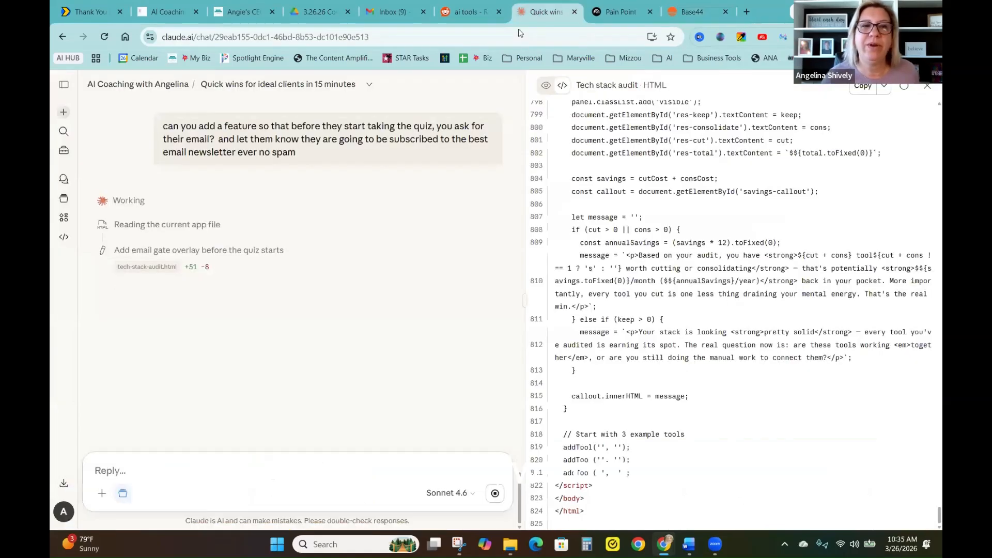
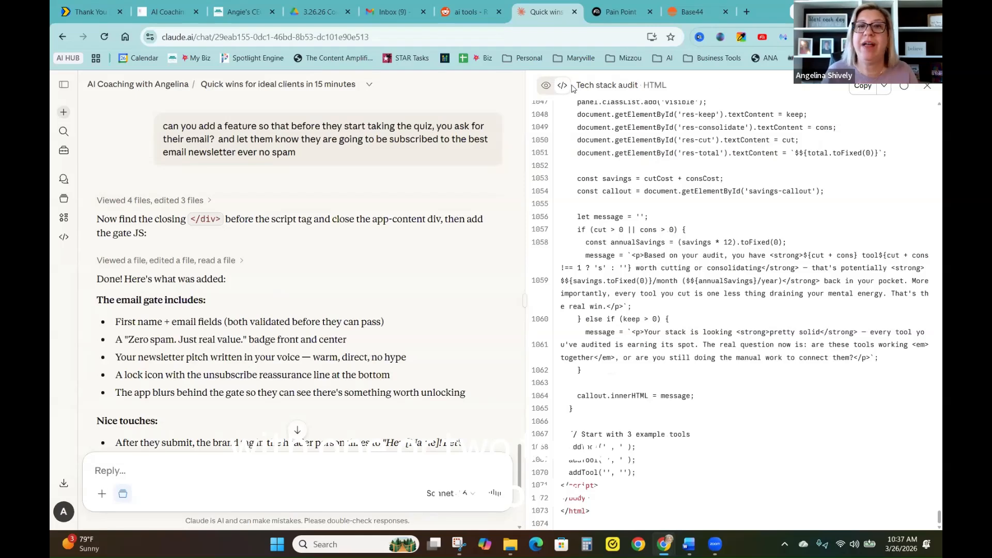
{"action": "left_click", "coordinate": [546, 87]}
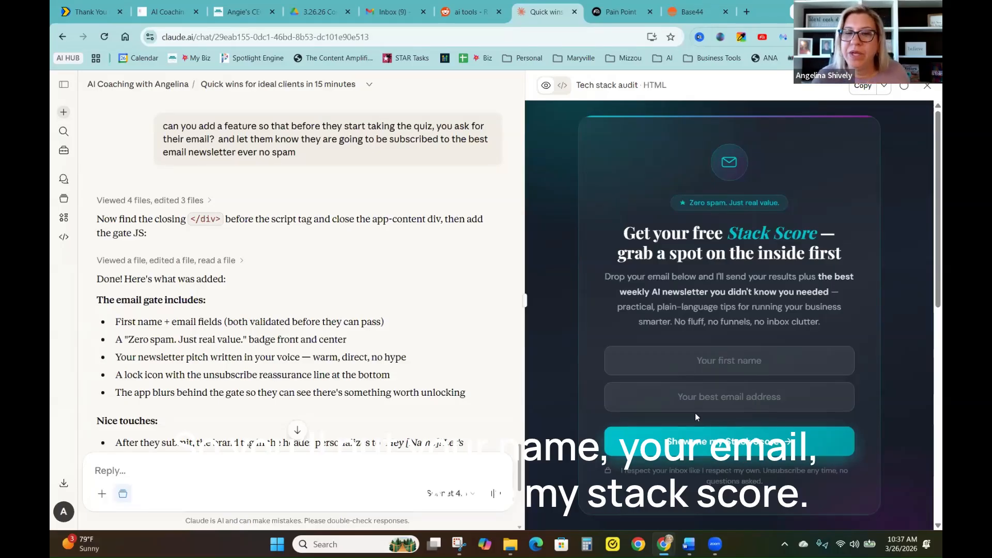
Copy the updated app's HTML code and submit it in Base44 as the app description, replacing the drafted email-collection sentence
{"action": "left_click", "coordinate": [562, 86]}
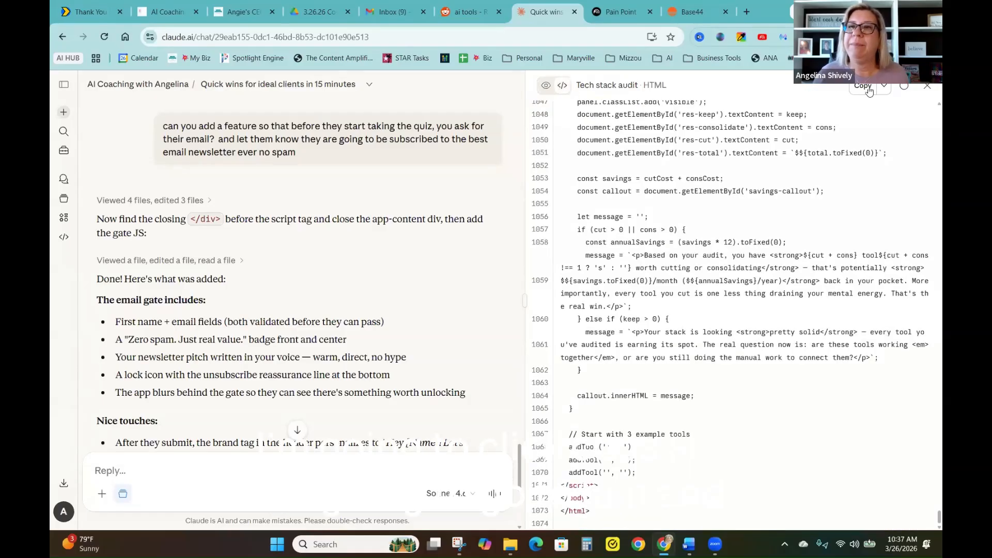
{"action": "left_click", "coordinate": [689, 12]}
{"action": "left_click_drag", "start_coordinate": [754, 235], "coordinate": [354, 226]}
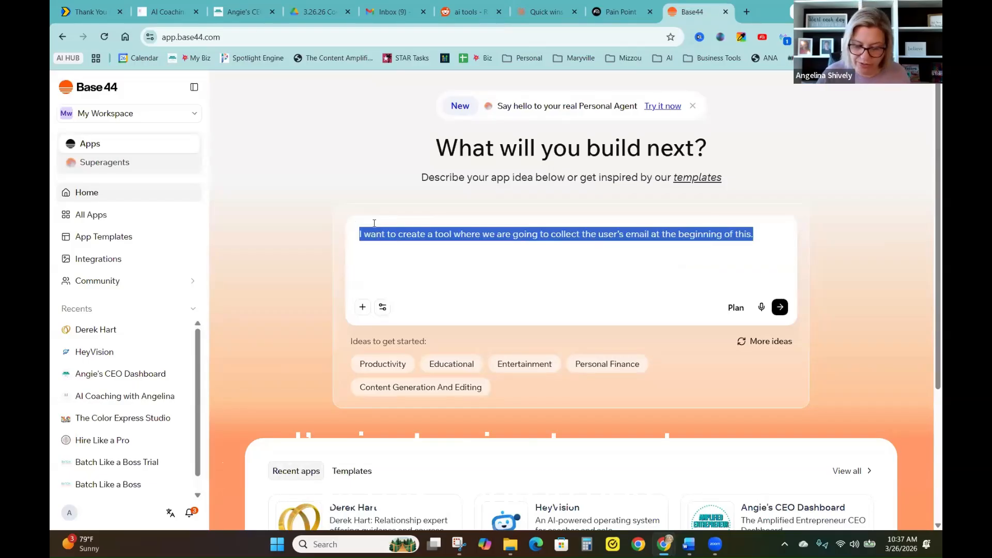
{"action": "key", "text": "Delete"}
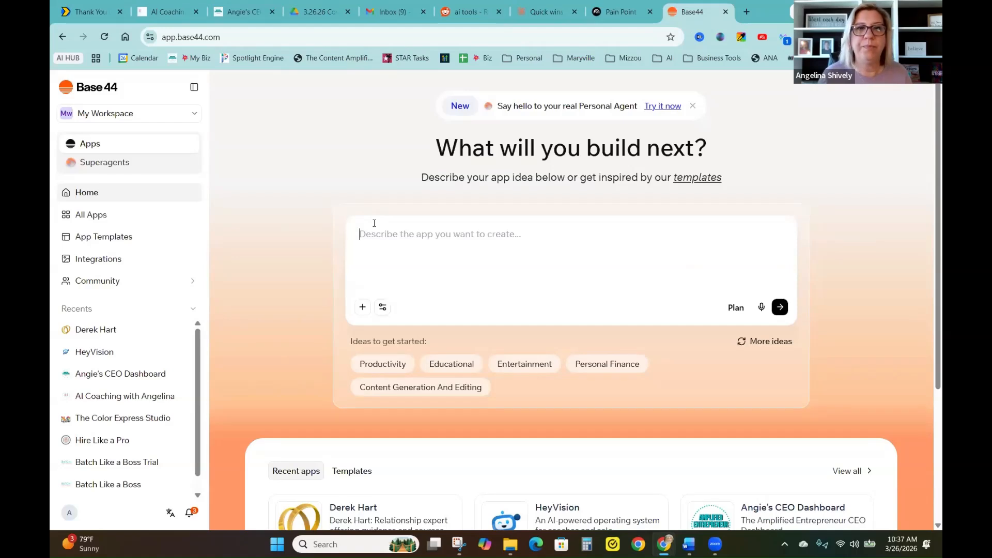
{"action": "key", "text": "ctrl+v"}
{"action": "left_click", "coordinate": [780, 307]}
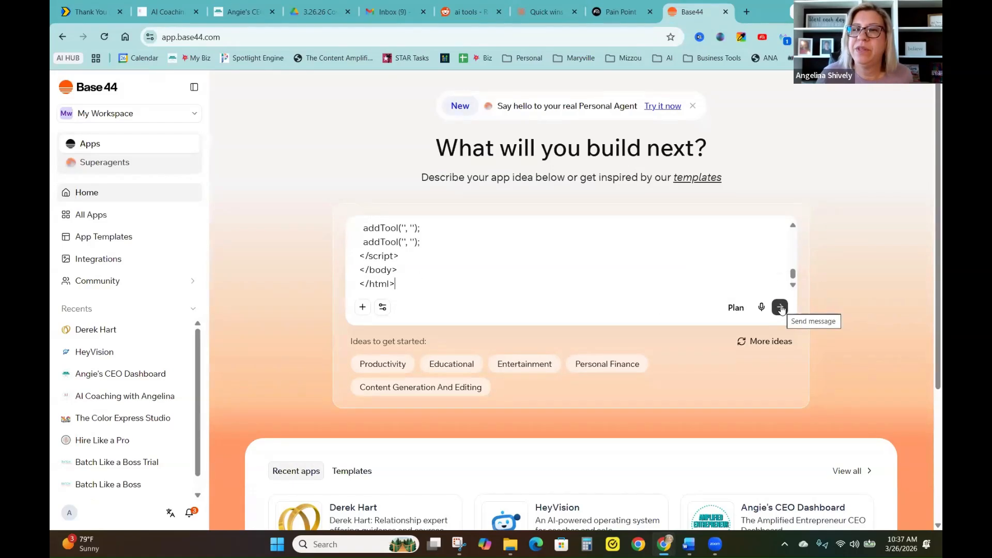
{"action": "left_click", "coordinate": [780, 307]}
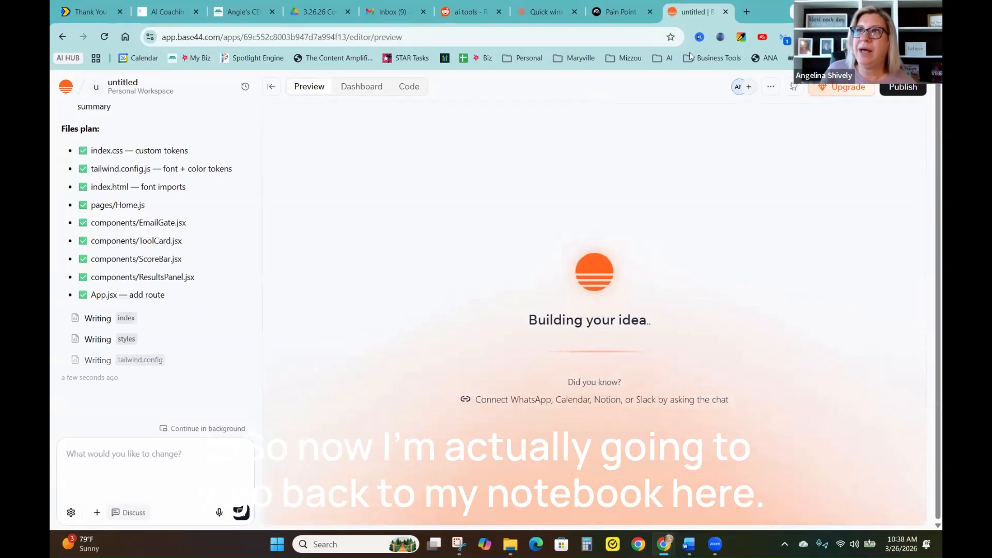
Return to the Pain Point notebook in NotebookLM, close the open market research report, and widen the chat area
{"action": "left_click", "coordinate": [610, 14]}
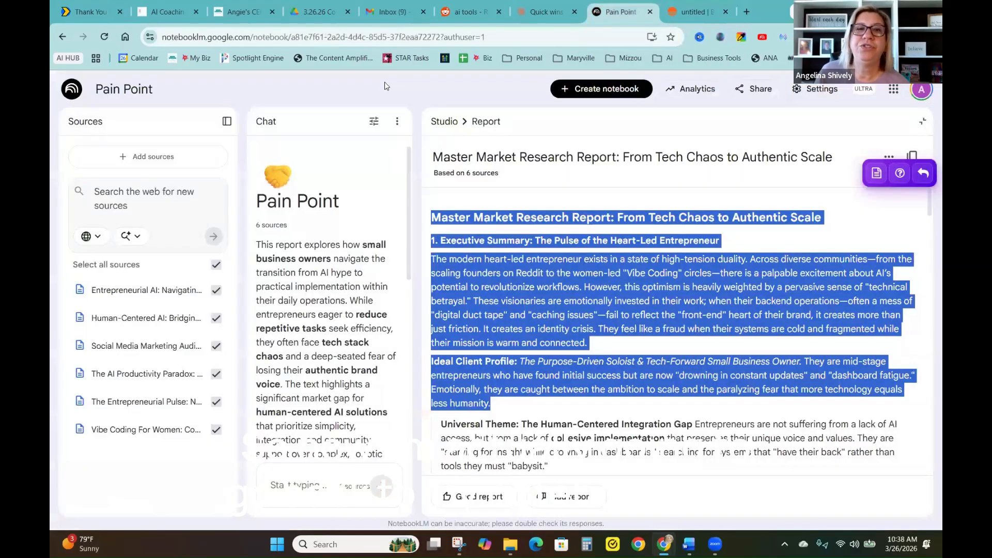
{"action": "left_click", "coordinate": [442, 124]}
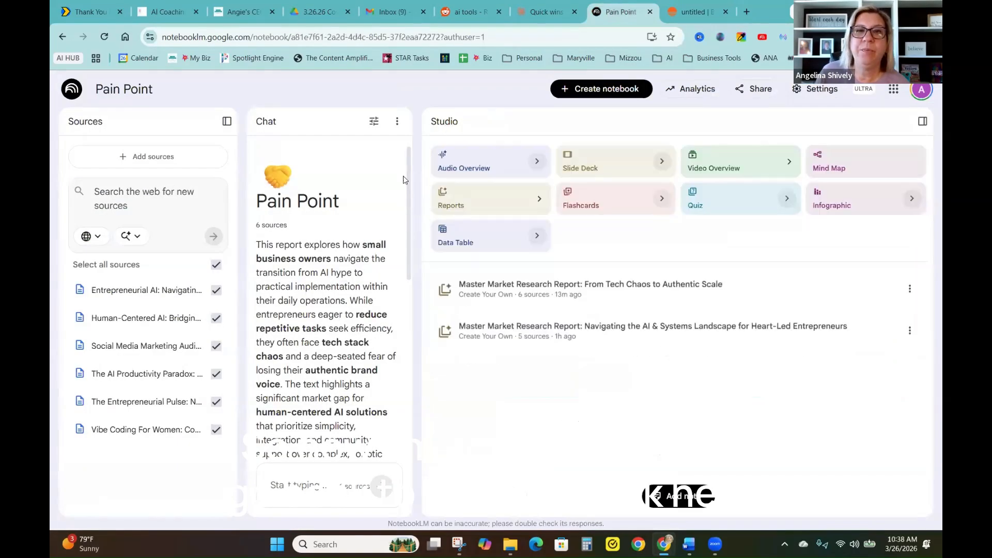
{"action": "left_click_drag", "start_coordinate": [413, 180], "coordinate": [764, 263]}
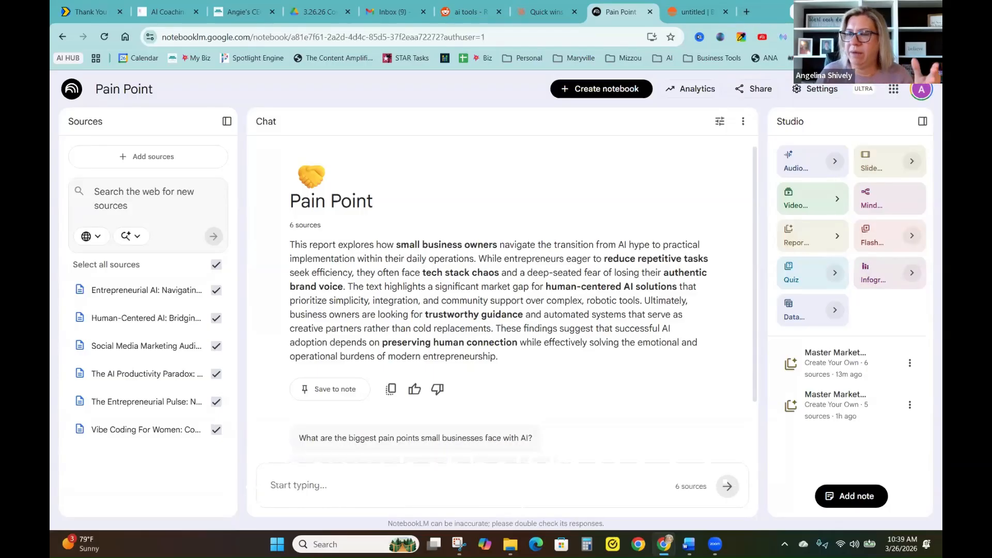
Open Facebook in a new browser tab, search for the friend whose posts serve as an example, and open her profile
{"action": "left_click", "coordinate": [747, 11]}
{"action": "type", "text": "f"}
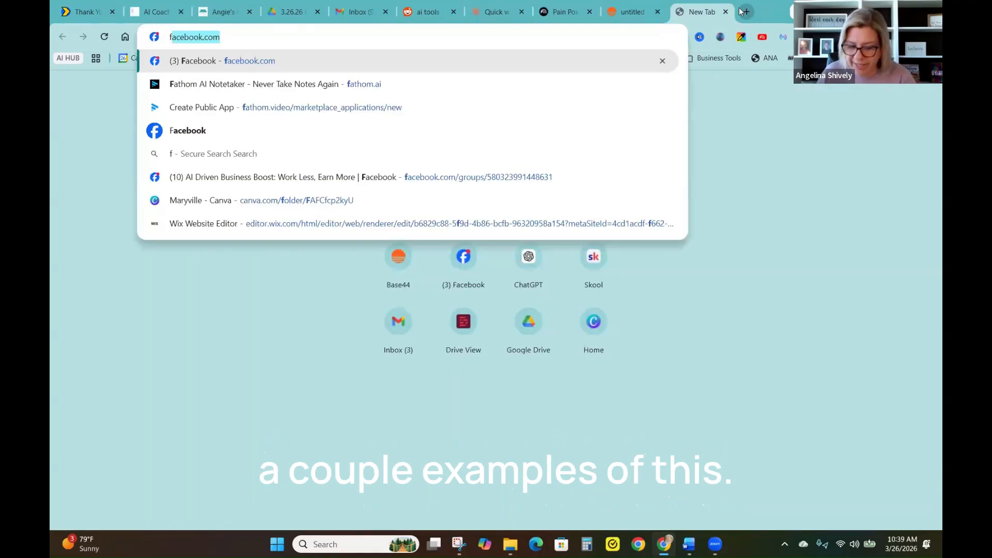
{"action": "key", "text": "Return"}
{"action": "left_click", "coordinate": [118, 76]}
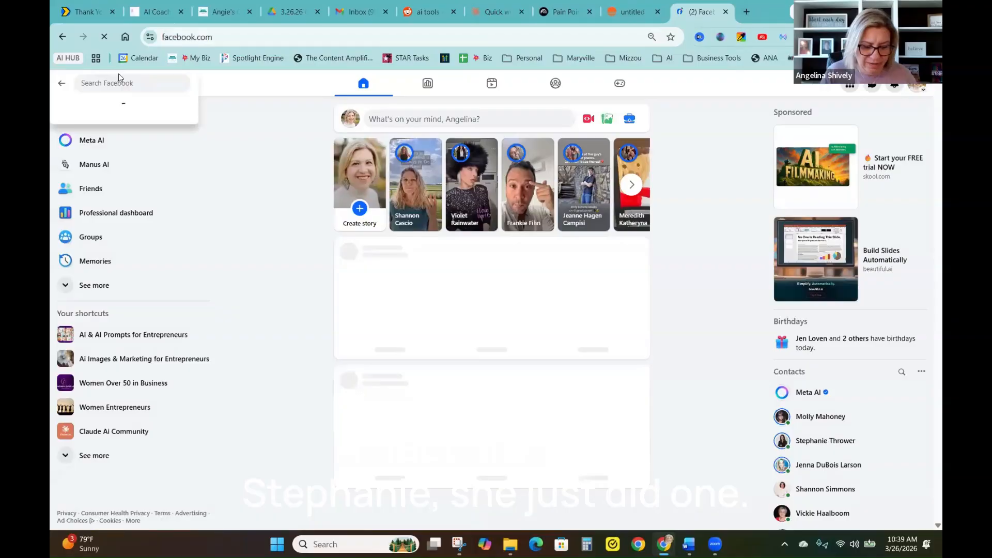
{"action": "type", "text": "stepha"}
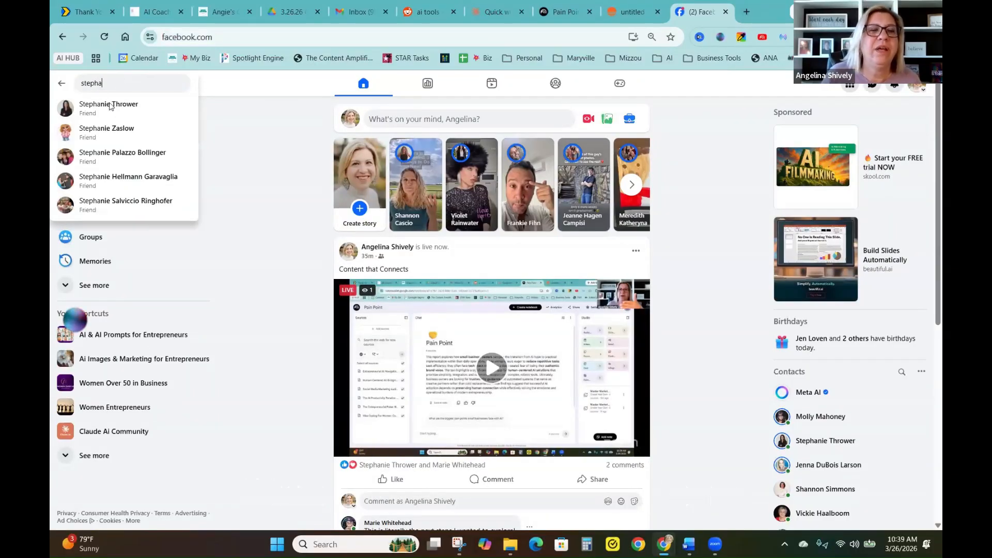
{"action": "left_click", "coordinate": [205, 116]}
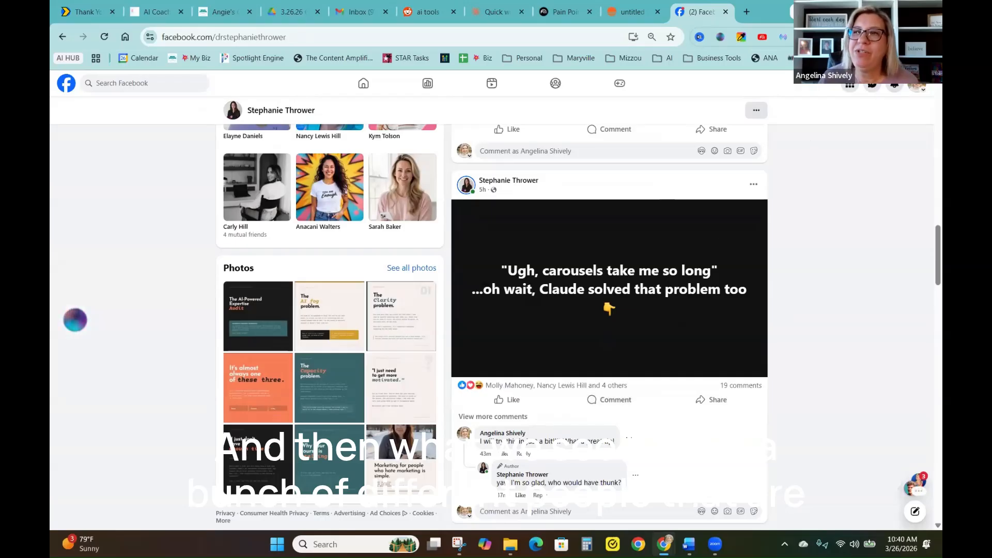
Set the browser zoom to 100% and open the comments on the "Ugh, carousels take me so long" post
{"action": "key", "text": "alt+f"}
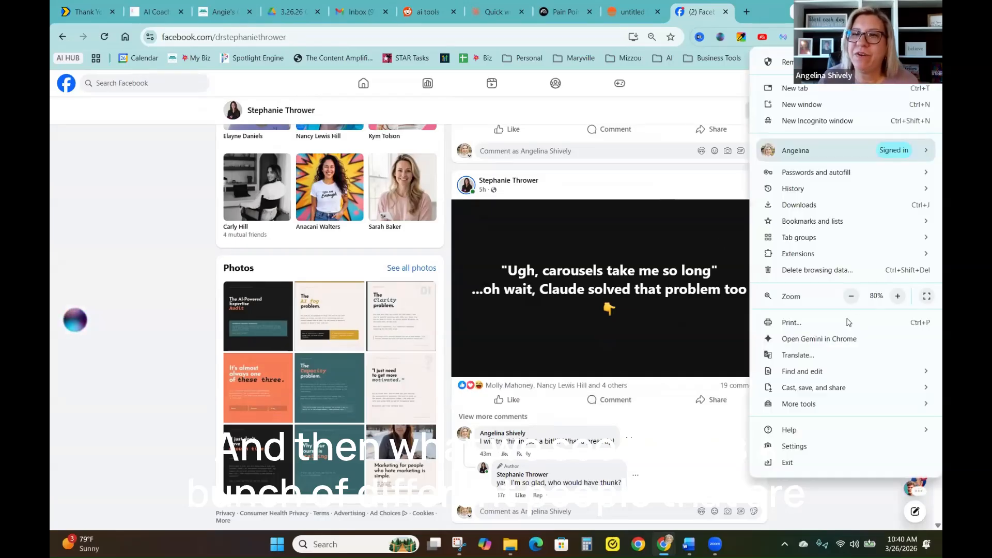
{"action": "left_click", "coordinate": [894, 297]}
{"action": "left_click", "coordinate": [896, 296]}
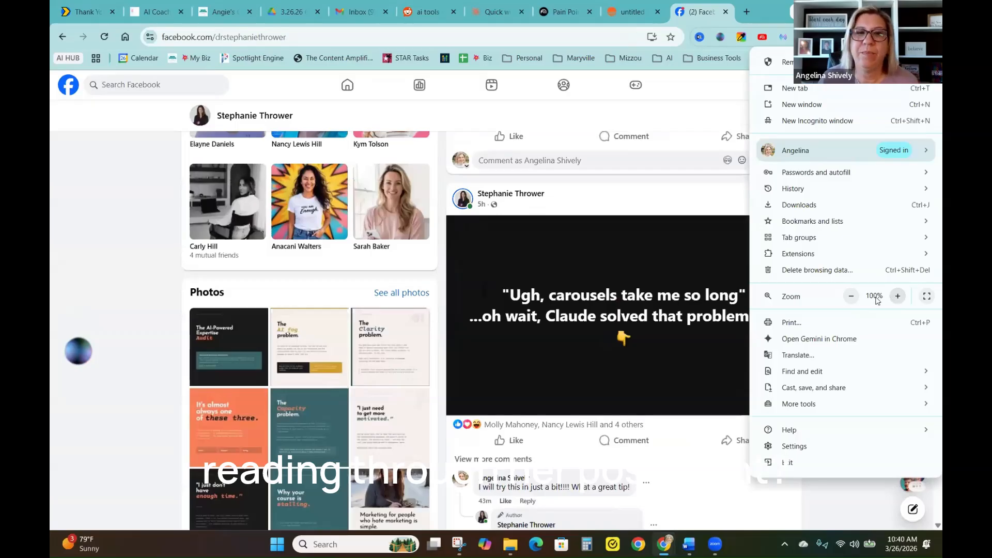
{"action": "left_click", "coordinate": [697, 343]}
{"action": "scroll", "coordinate": [697, 344], "scroll_direction": "down", "scroll_amount": 3}
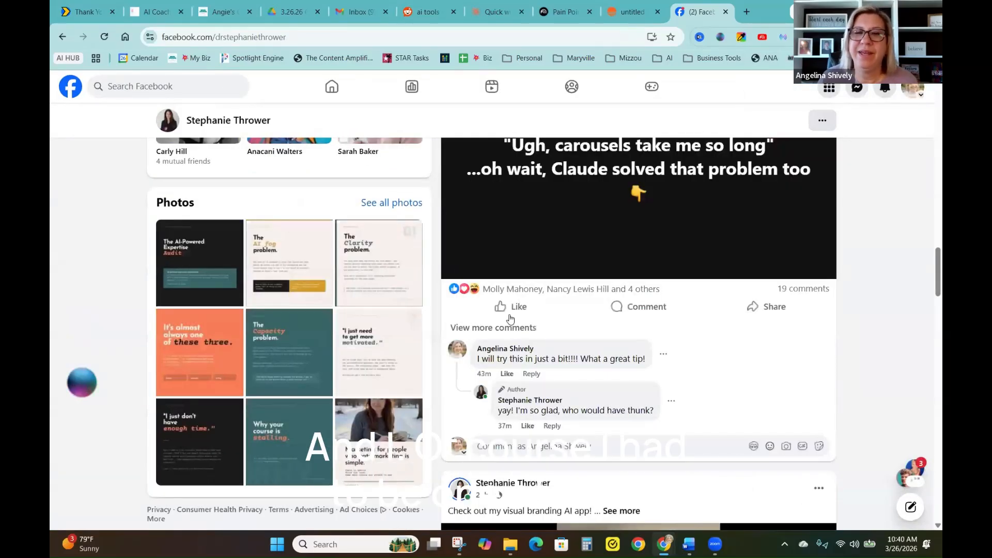
{"action": "left_click", "coordinate": [633, 311]}
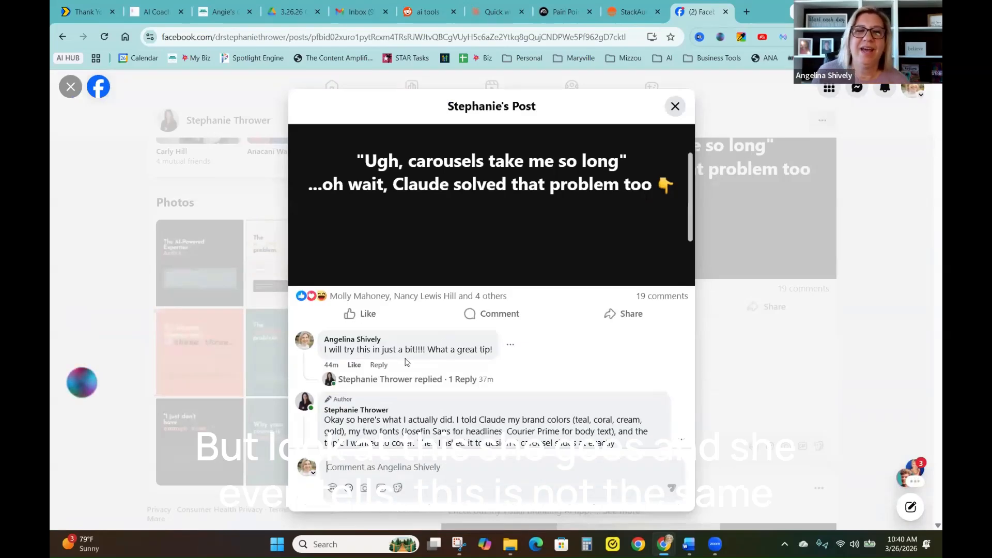
Examine the post's comment thread on making carousels with Claude, expand the author's reply to "I need to try this!!", and close the post
{"action": "scroll", "coordinate": [406, 362], "scroll_direction": "down", "scroll_amount": 2}
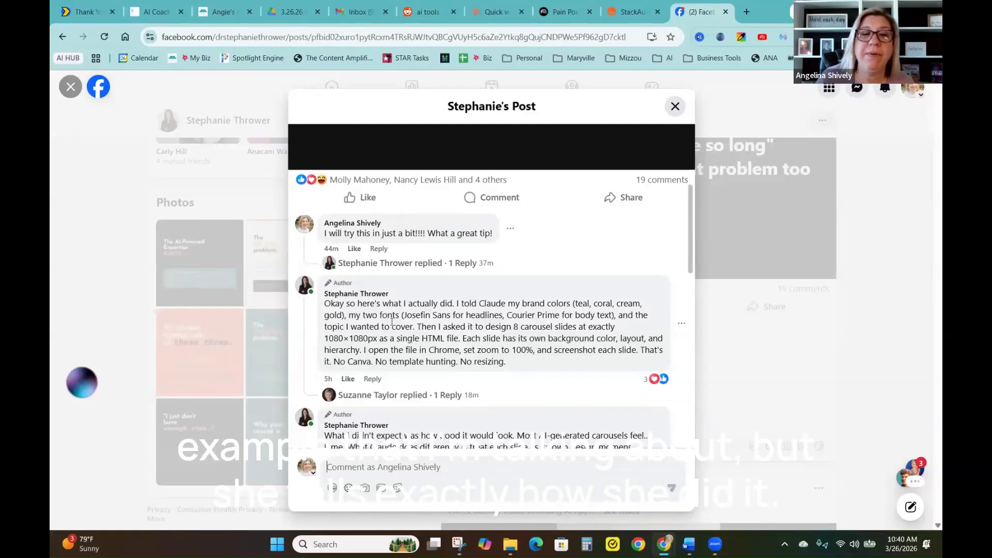
{"action": "scroll", "coordinate": [387, 331], "scroll_direction": "down", "scroll_amount": 3}
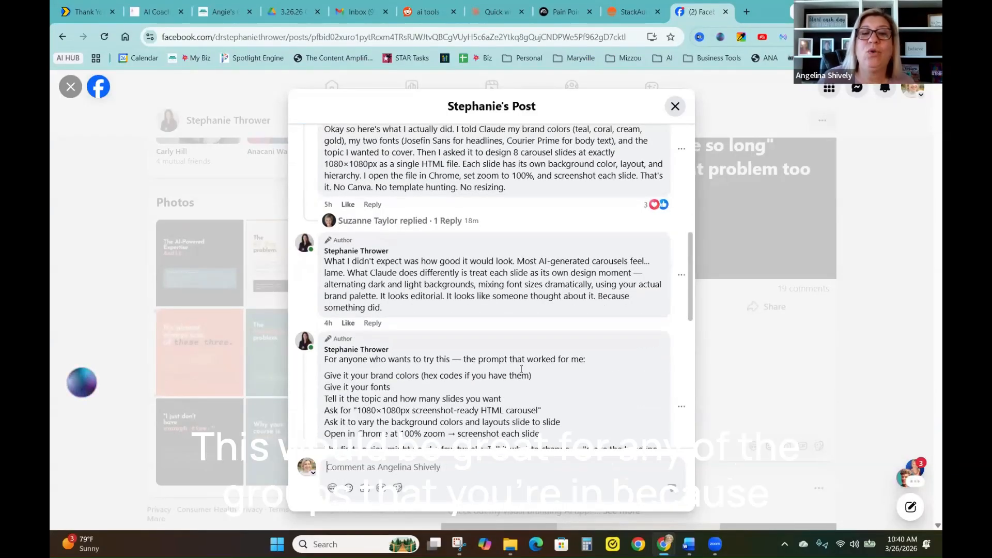
{"action": "scroll", "coordinate": [521, 369], "scroll_direction": "down", "scroll_amount": 1}
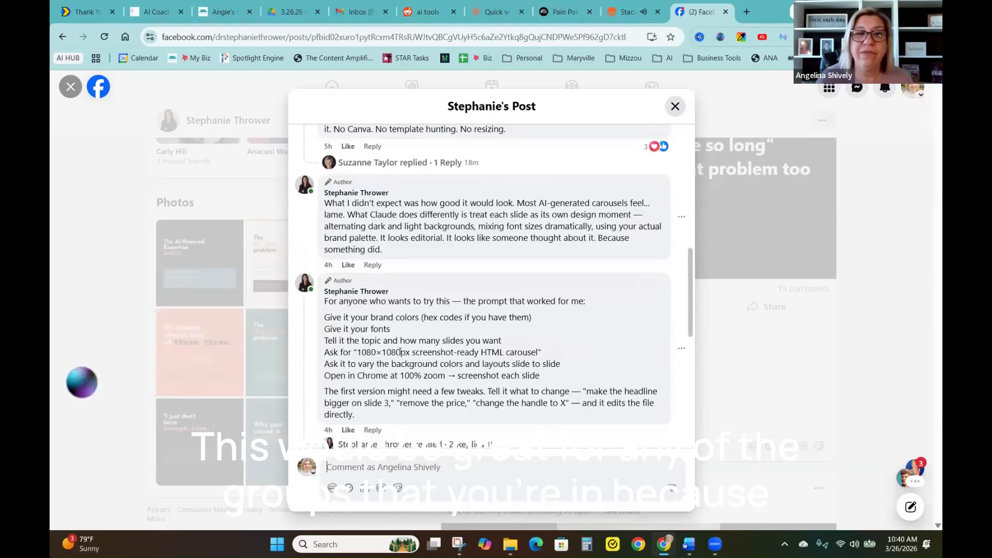
{"action": "scroll", "coordinate": [430, 355], "scroll_direction": "down", "scroll_amount": 1}
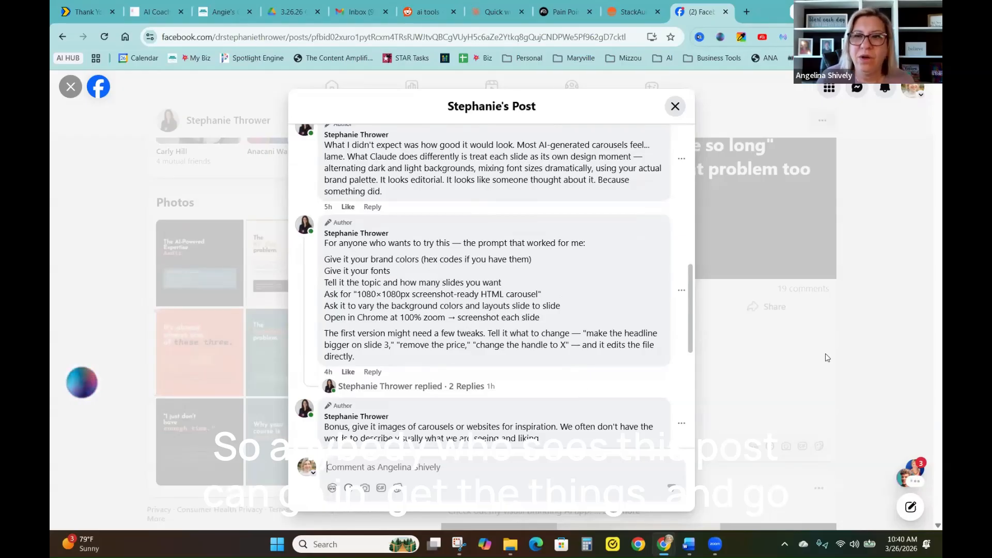
{"action": "scroll", "coordinate": [517, 372], "scroll_direction": "down", "scroll_amount": 1}
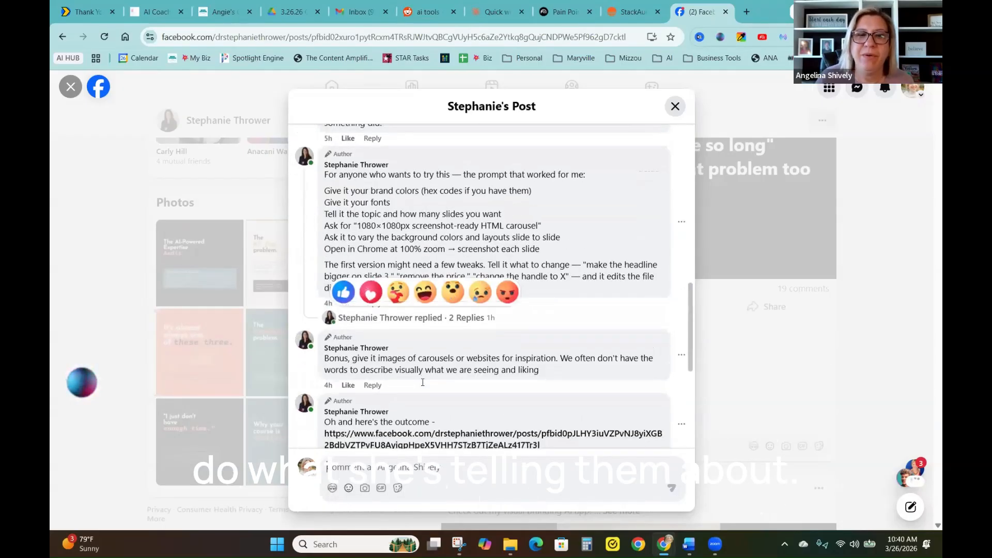
{"action": "scroll", "coordinate": [422, 382], "scroll_direction": "down", "scroll_amount": 1}
{"action": "scroll", "coordinate": [407, 382], "scroll_direction": "down", "scroll_amount": 1}
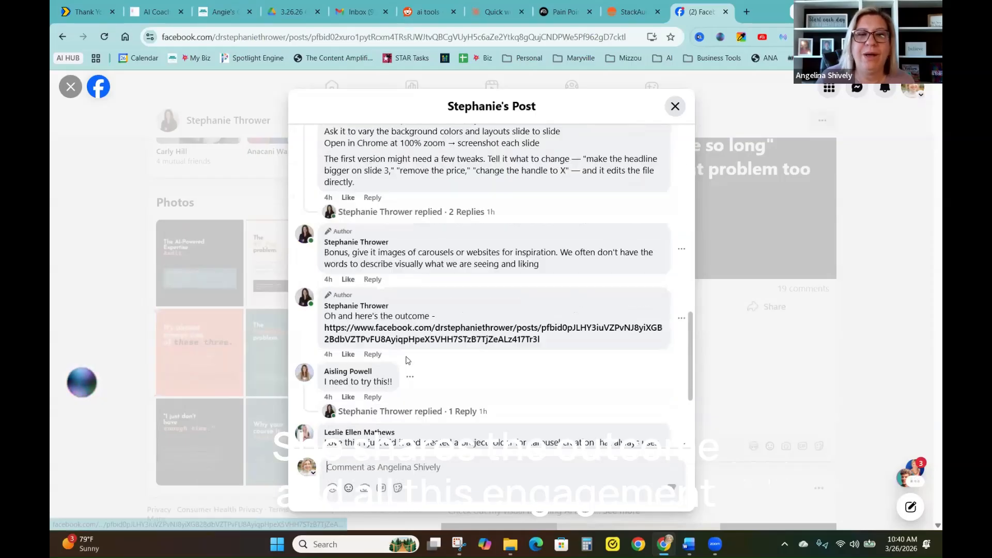
{"action": "scroll", "coordinate": [412, 364], "scroll_direction": "down", "scroll_amount": 3}
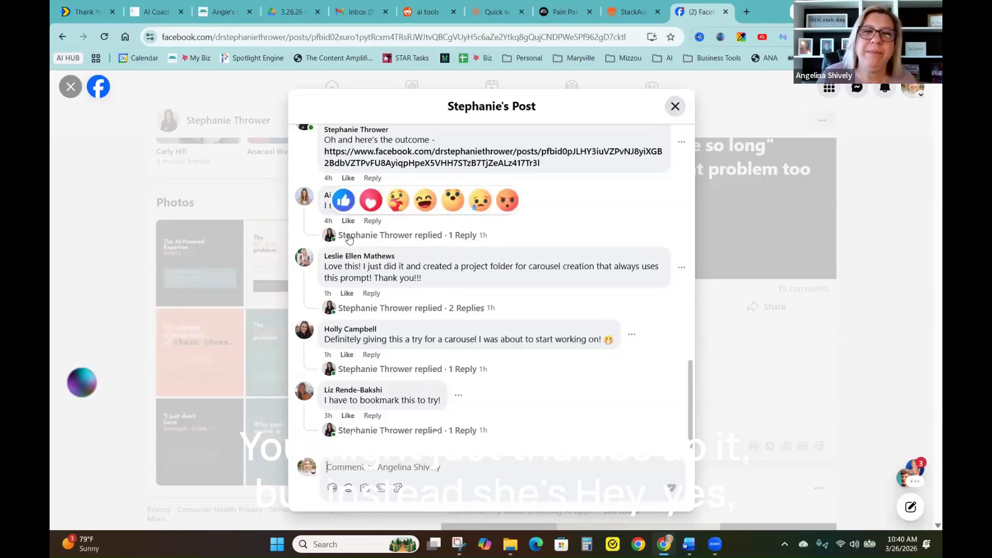
{"action": "left_click", "coordinate": [373, 235]}
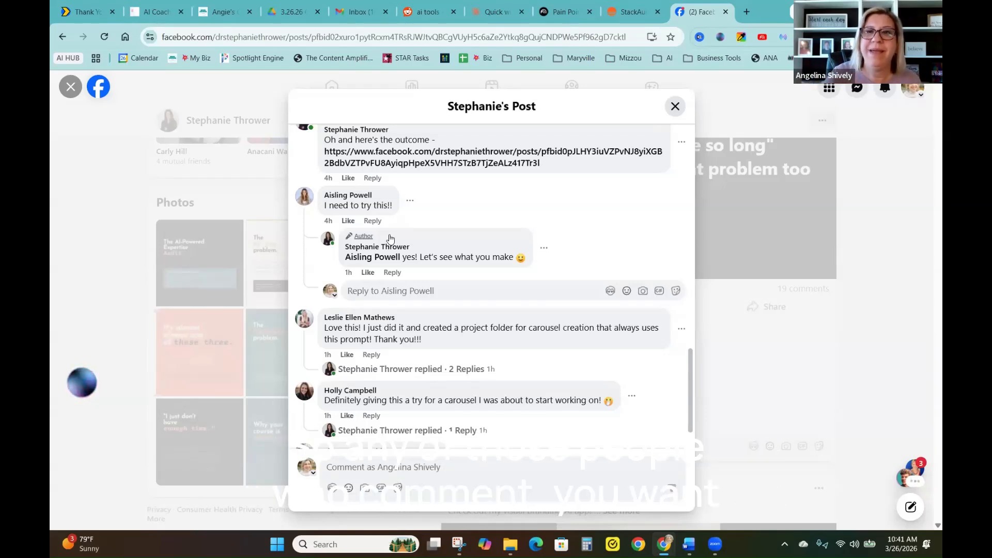
{"action": "left_click", "coordinate": [675, 107]}
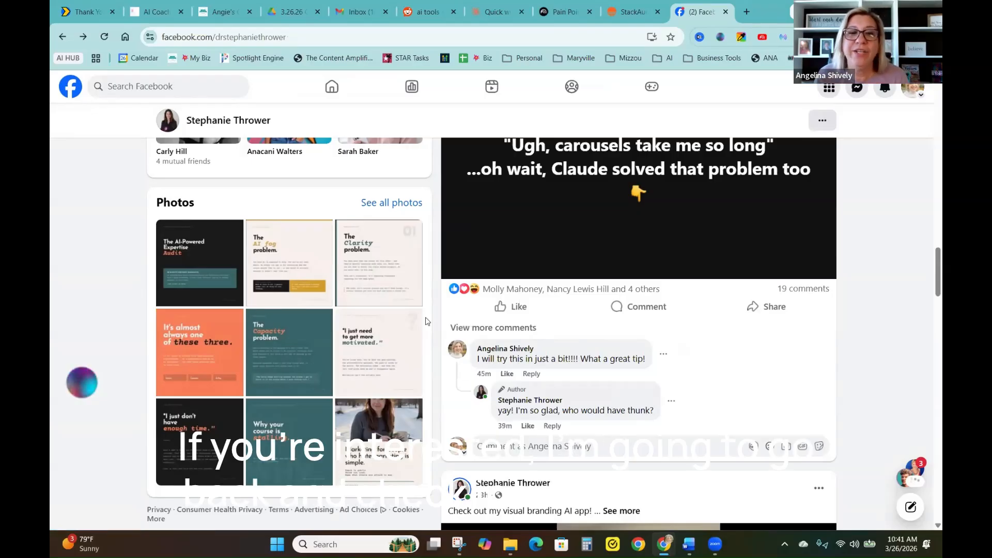
Open another friend's profile from the friends list and examine her post about on-brand assets from Claude and who commented on it
{"action": "scroll", "coordinate": [324, 308], "scroll_direction": "up", "scroll_amount": 2}
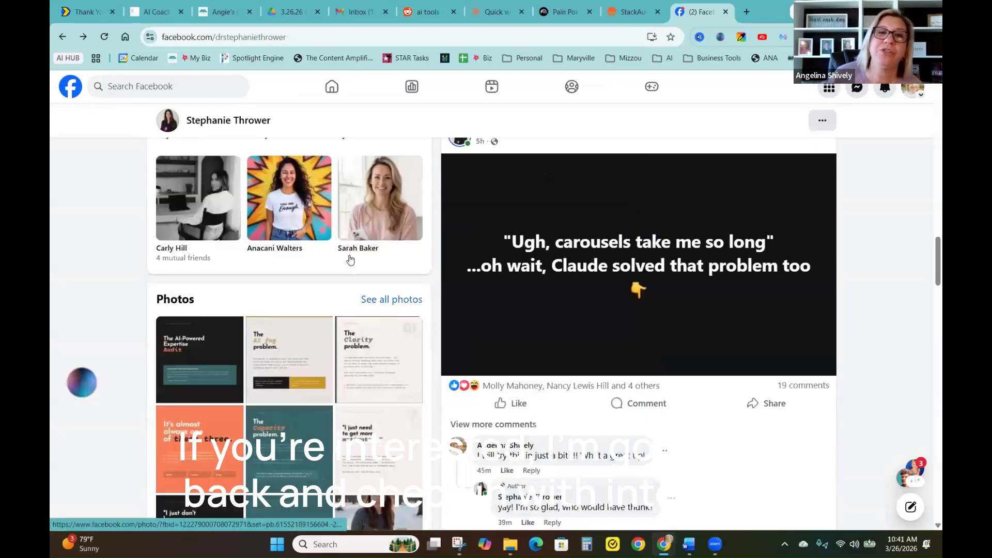
{"action": "left_click", "coordinate": [380, 222]}
{"action": "scroll", "coordinate": [671, 358], "scroll_direction": "down", "scroll_amount": 12}
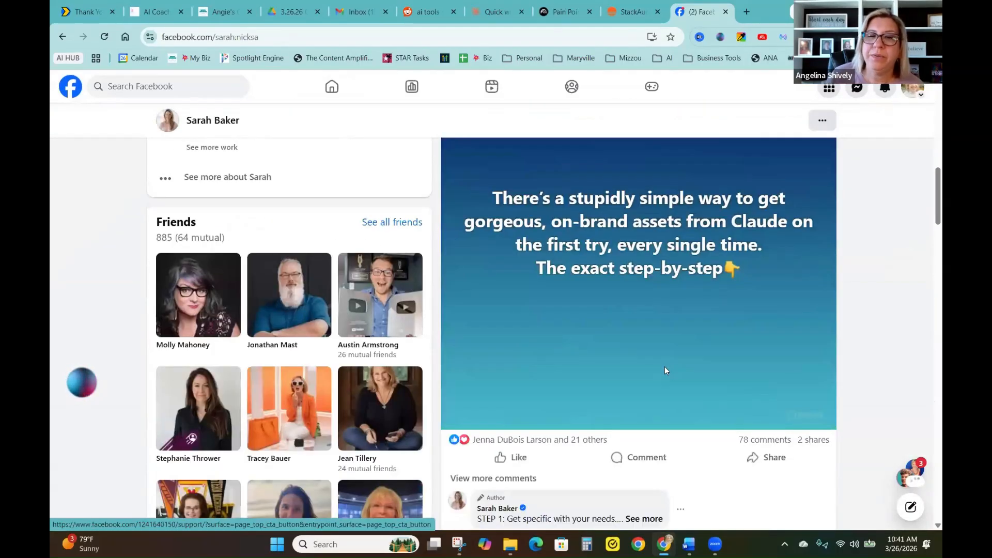
{"action": "scroll", "coordinate": [664, 366], "scroll_direction": "down", "scroll_amount": 3}
{"action": "scroll", "coordinate": [566, 234], "scroll_direction": "up", "scroll_amount": 3}
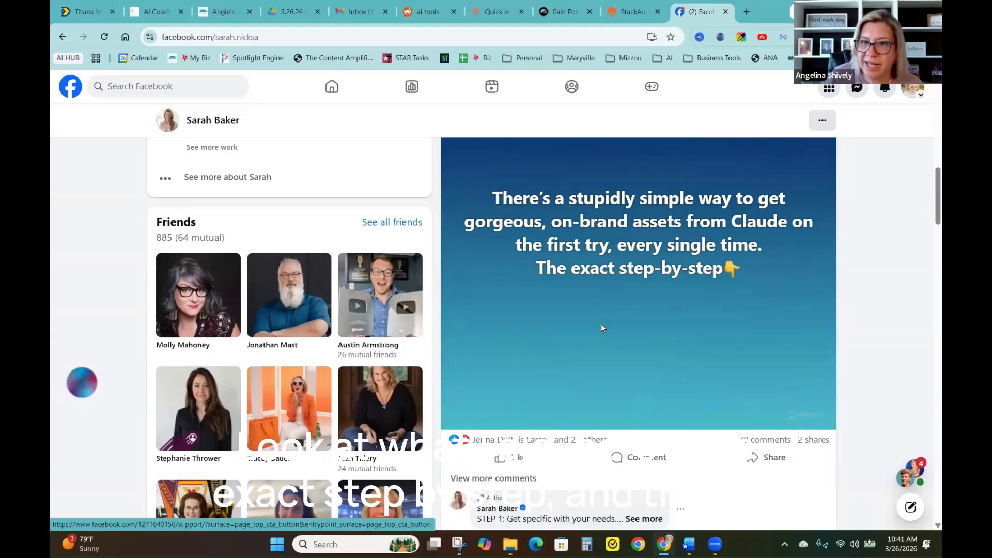
{"action": "mouse_move", "coordinate": [756, 446]}
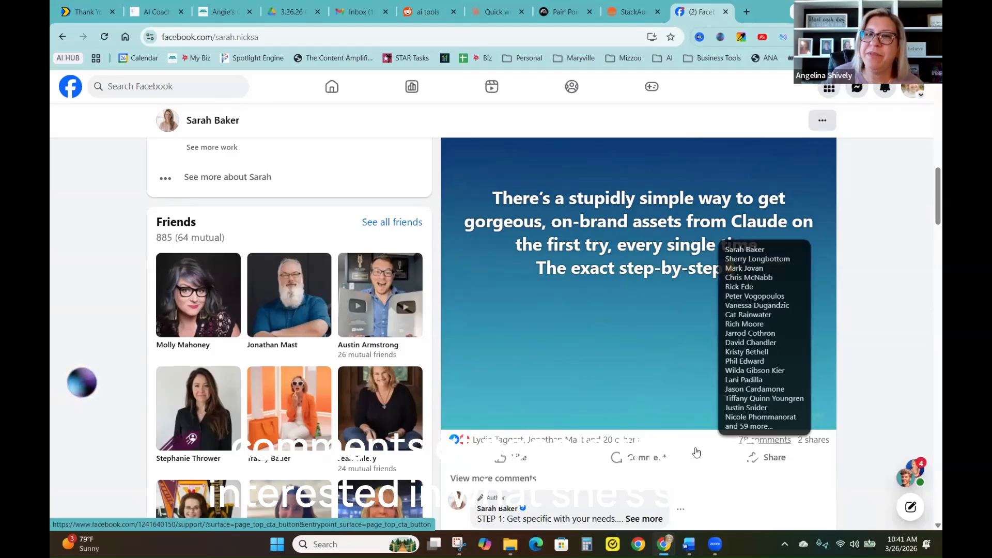
Look through her older Claude posts and expand the full text of the "Comment CLAUDE" video post
{"action": "scroll", "coordinate": [696, 453], "scroll_direction": "down", "scroll_amount": 10}
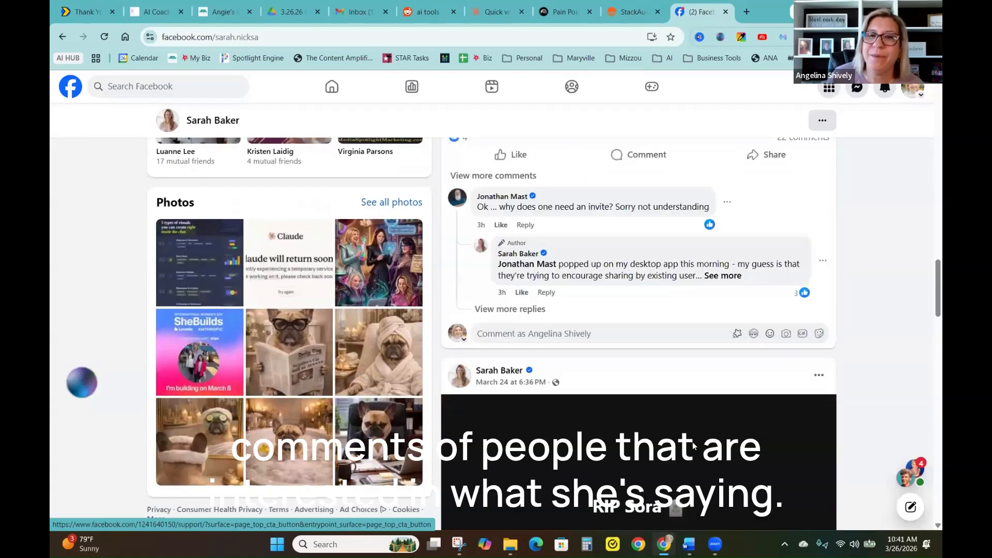
{"action": "scroll", "coordinate": [694, 445], "scroll_direction": "down", "scroll_amount": 10}
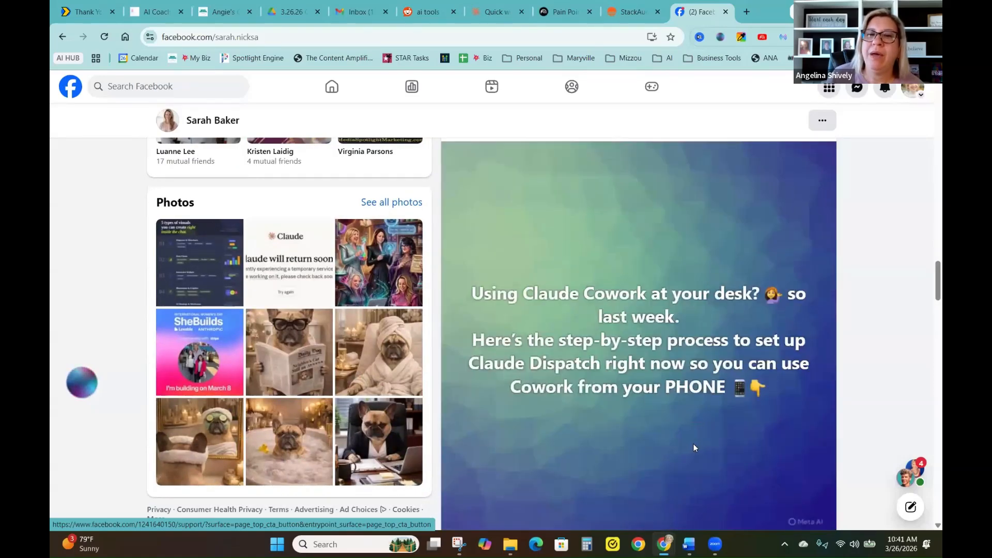
{"action": "scroll", "coordinate": [693, 447], "scroll_direction": "down", "scroll_amount": 8}
{"action": "scroll", "coordinate": [692, 454], "scroll_direction": "down", "scroll_amount": 12}
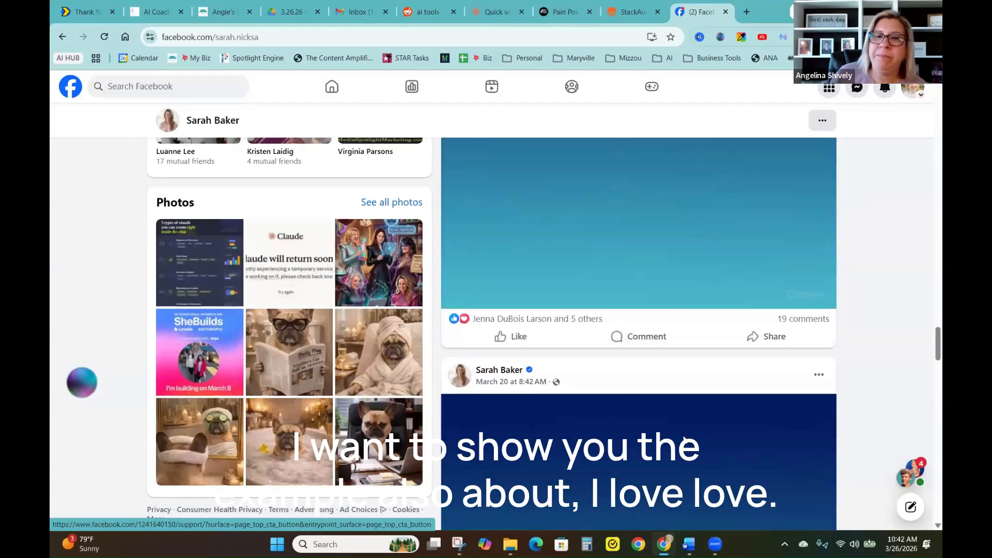
{"action": "scroll", "coordinate": [686, 439], "scroll_direction": "down", "scroll_amount": 8}
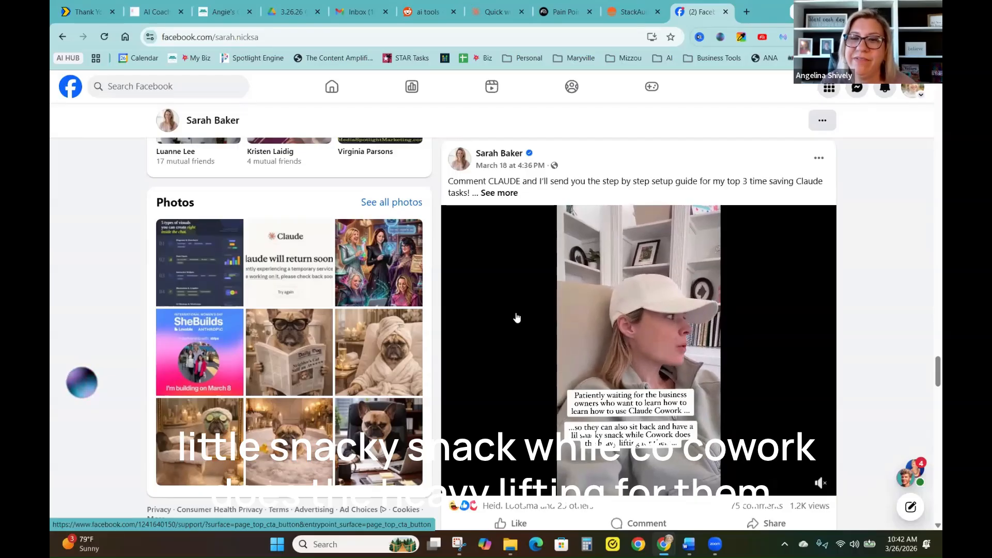
{"action": "left_click", "coordinate": [499, 193]}
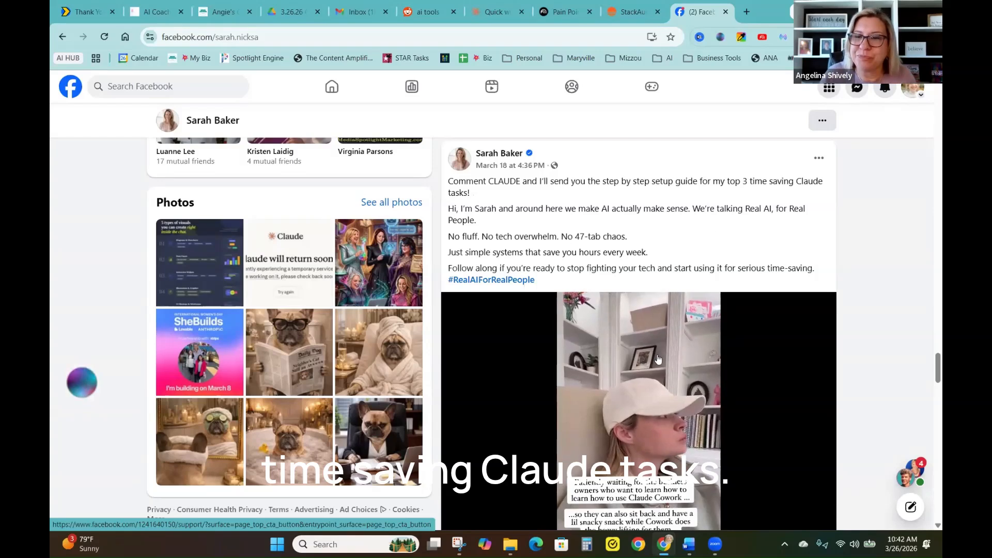
{"action": "scroll", "coordinate": [657, 359], "scroll_direction": "down", "scroll_amount": 4}
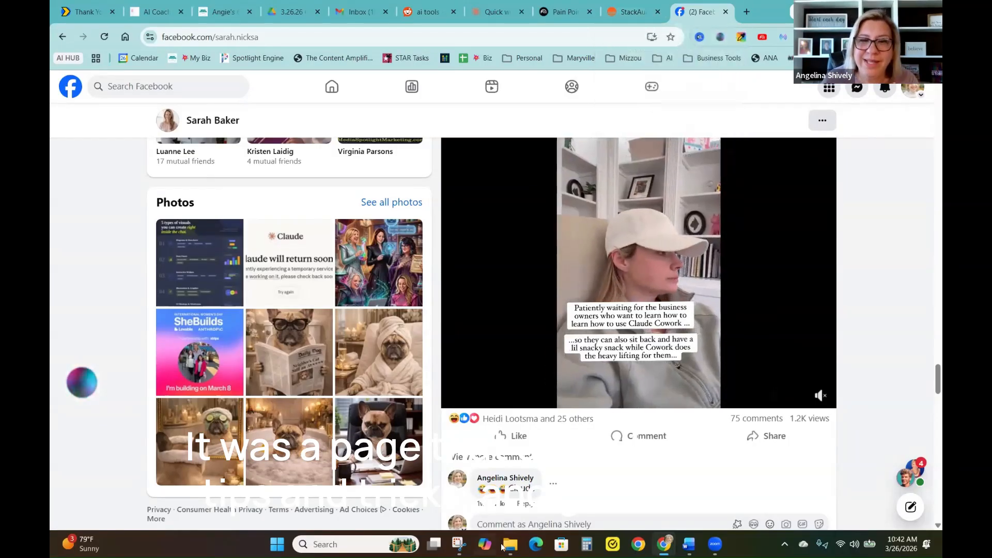
Switch to the StackAudit preview in Base44, fill in the email gate's first name and email address, and submit it to show the Stack Score
{"action": "mouse_move", "coordinate": [510, 547]}
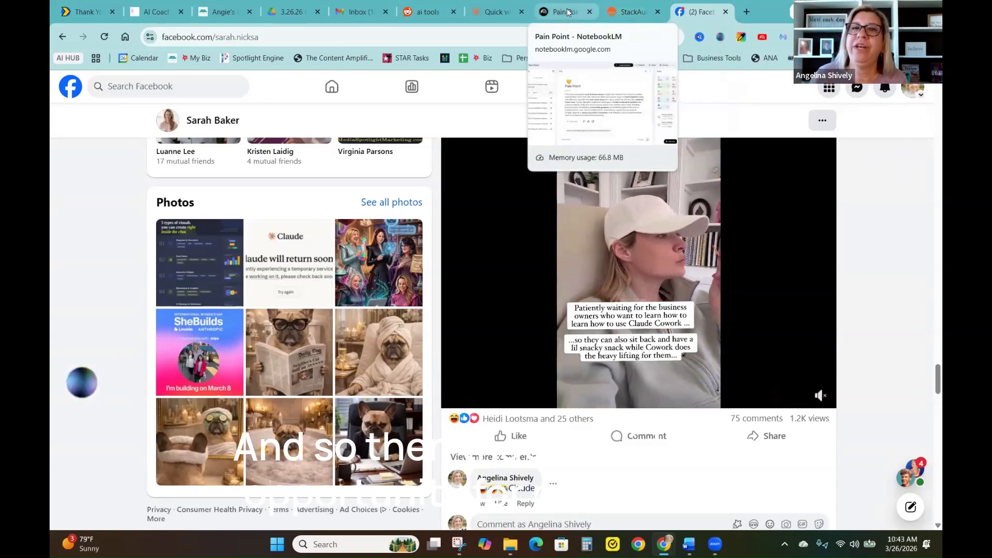
{"action": "left_click", "coordinate": [620, 12]}
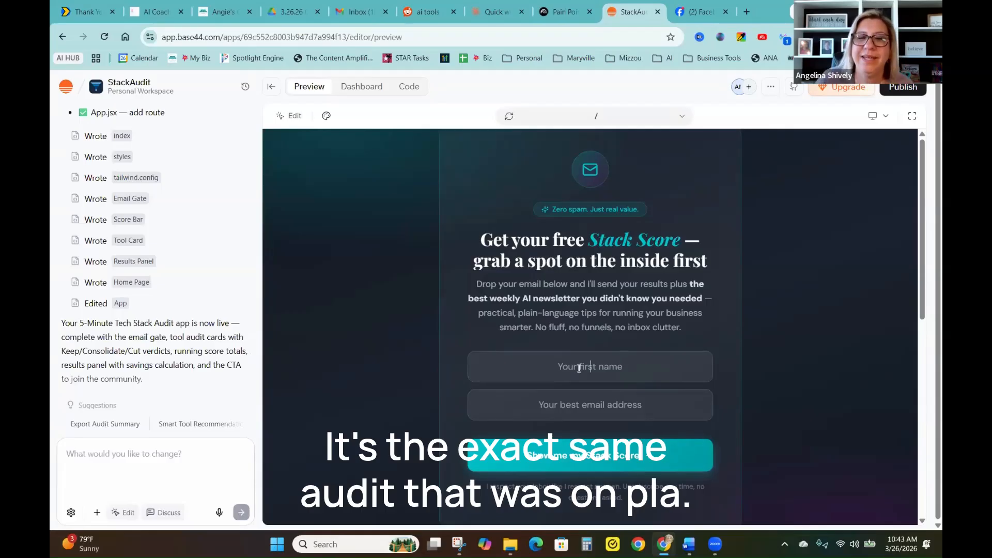
{"action": "type", "text": "Angie"}
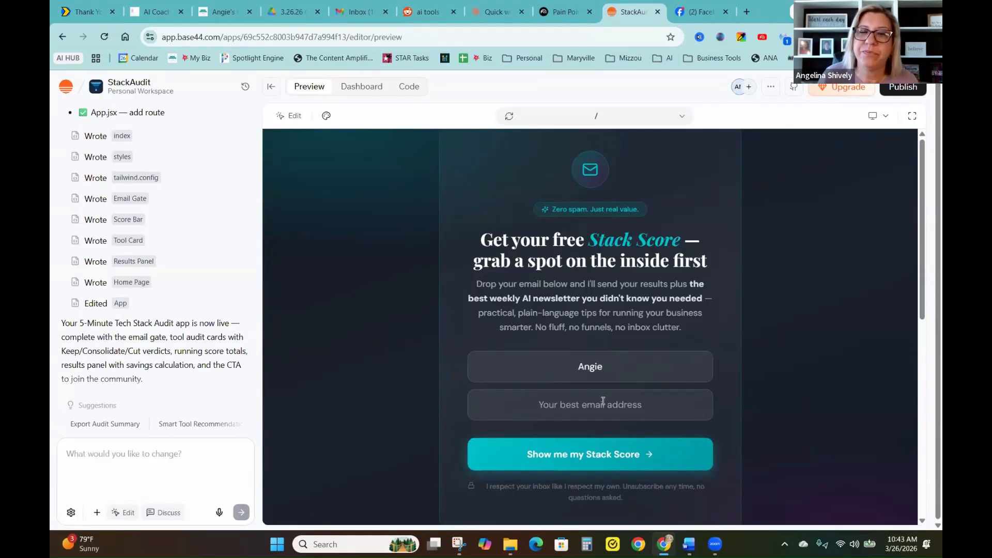
{"action": "left_click", "coordinate": [601, 406]}
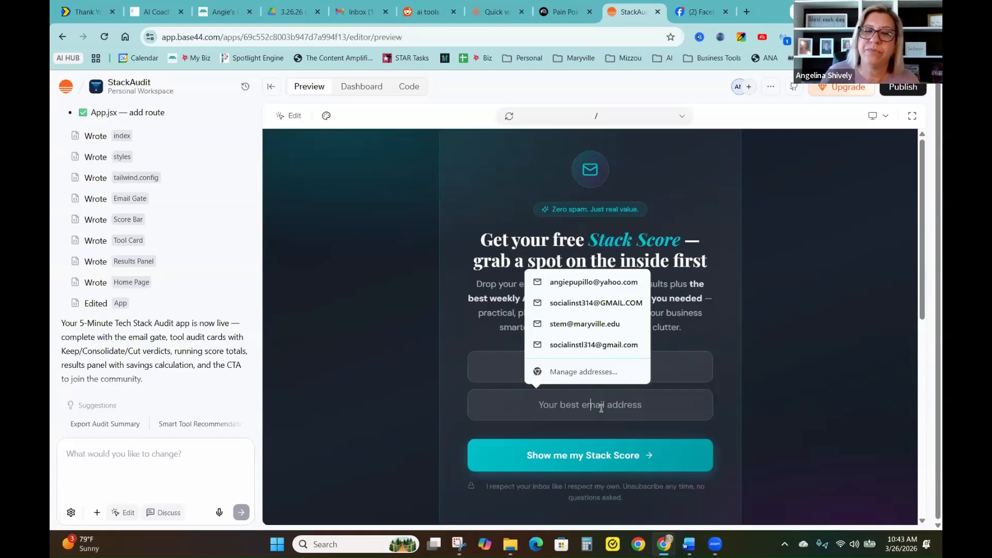
{"action": "type", "text": "ang"}
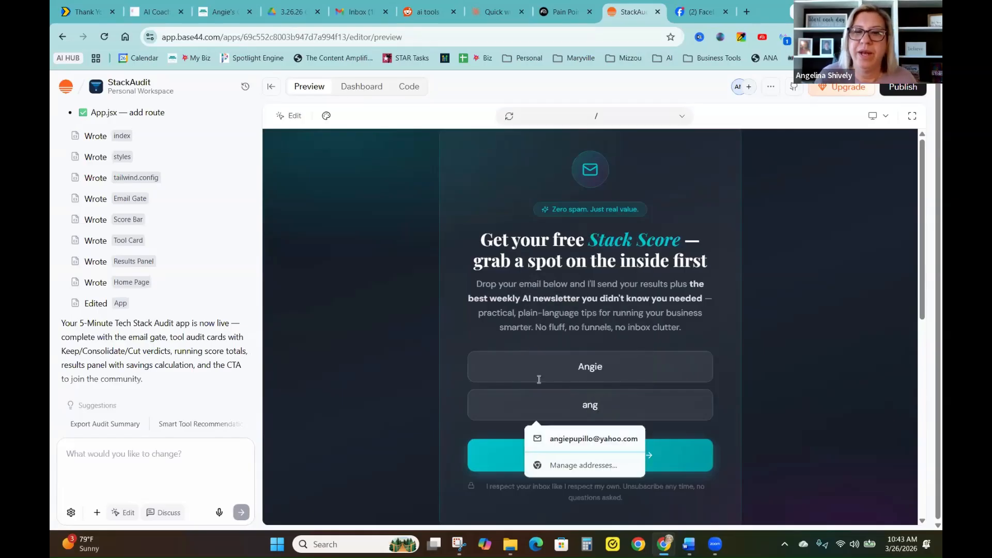
{"action": "left_click", "coordinate": [548, 438]}
{"action": "left_click", "coordinate": [558, 467]}
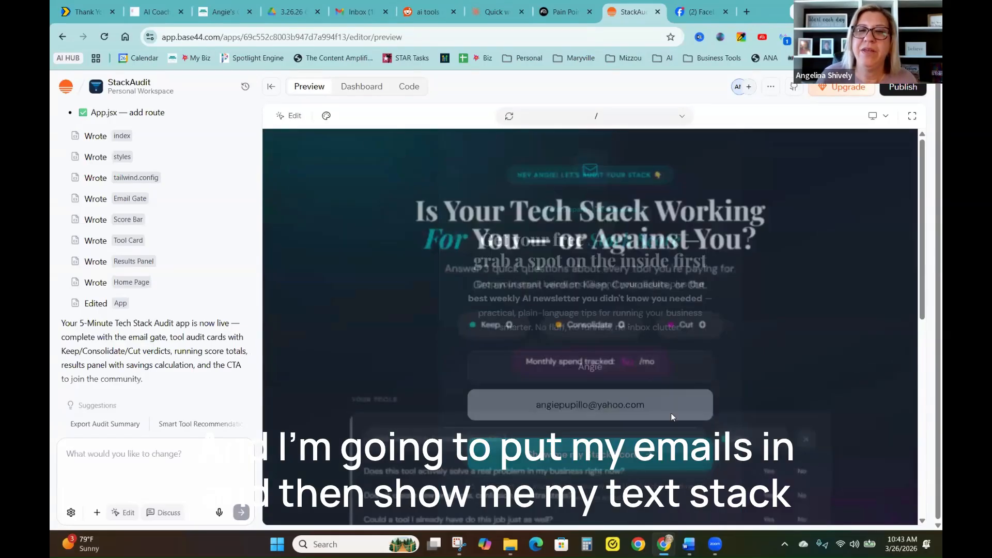
Look over the audit page's tool cards and answer Yes to whether the first tool actively solves a real problem
{"action": "scroll", "coordinate": [826, 321], "scroll_direction": "down", "scroll_amount": 2}
{"action": "scroll", "coordinate": [826, 324], "scroll_direction": "down", "scroll_amount": 2}
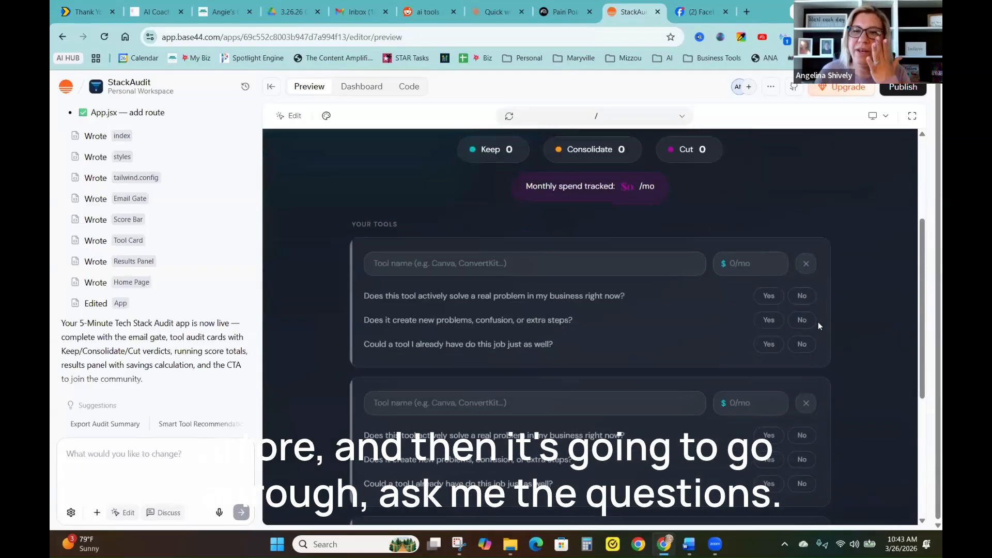
{"action": "scroll", "coordinate": [702, 380], "scroll_direction": "down", "scroll_amount": 3}
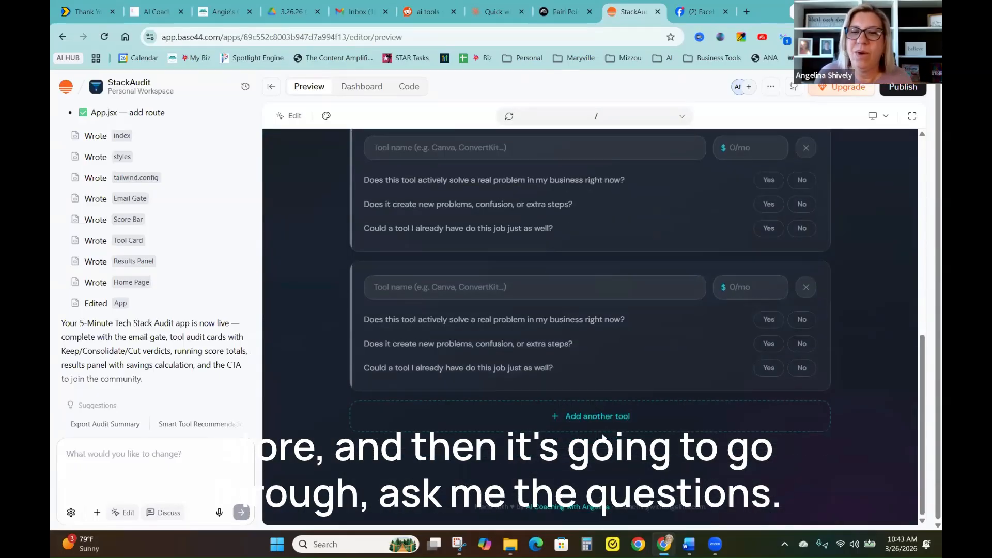
{"action": "scroll", "coordinate": [607, 442], "scroll_direction": "up", "scroll_amount": 5}
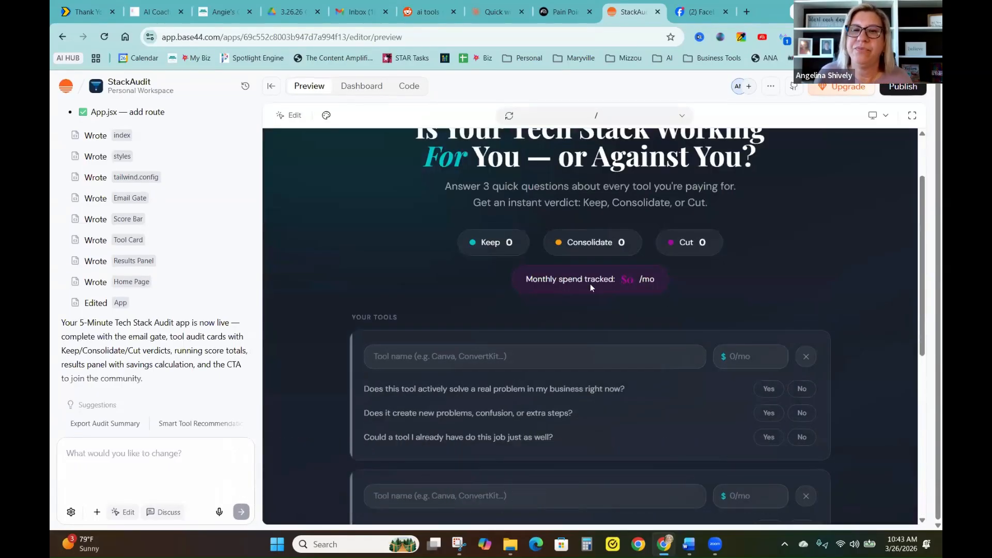
{"action": "left_click", "coordinate": [529, 359]}
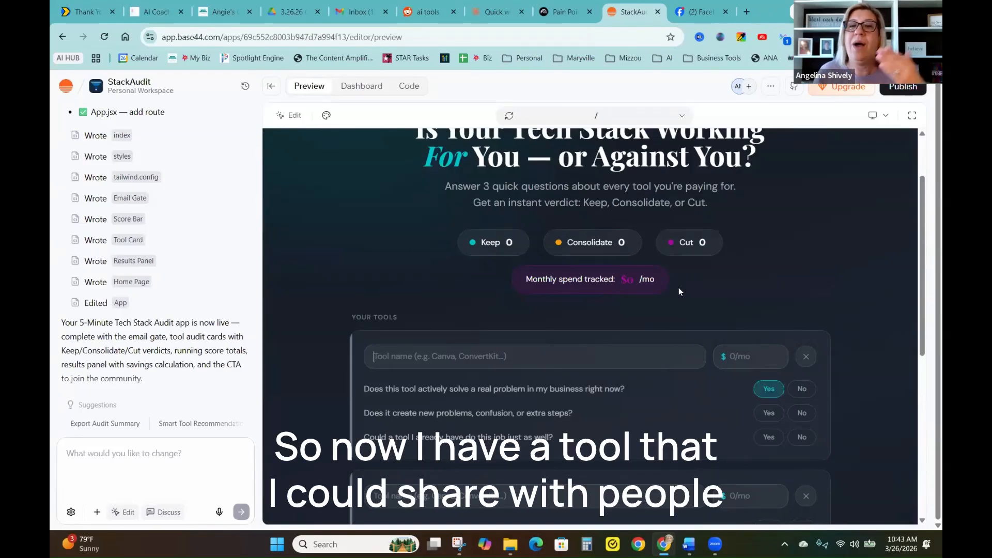
{"action": "scroll", "coordinate": [679, 291], "scroll_direction": "up", "scroll_amount": 1}
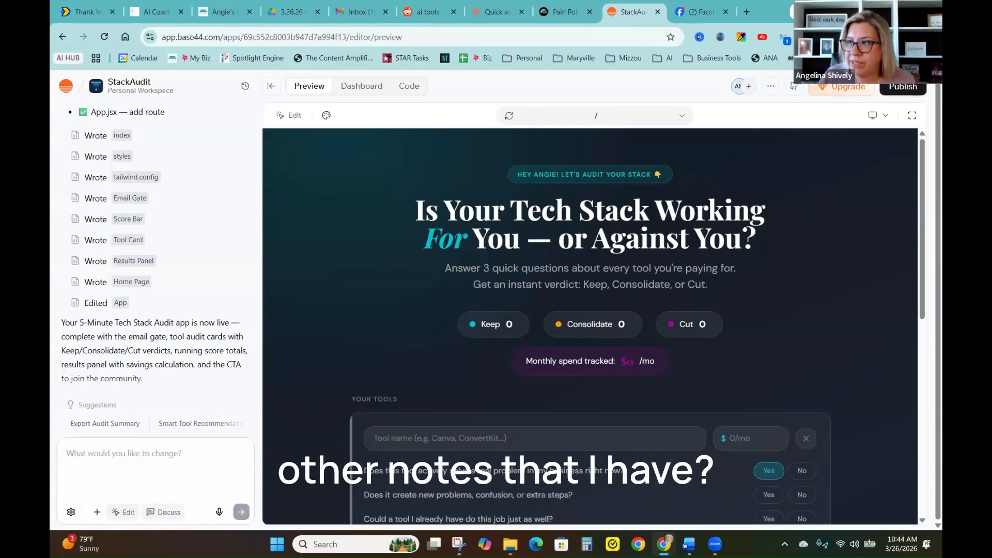
{"action": "left_click", "coordinate": [561, 13]}
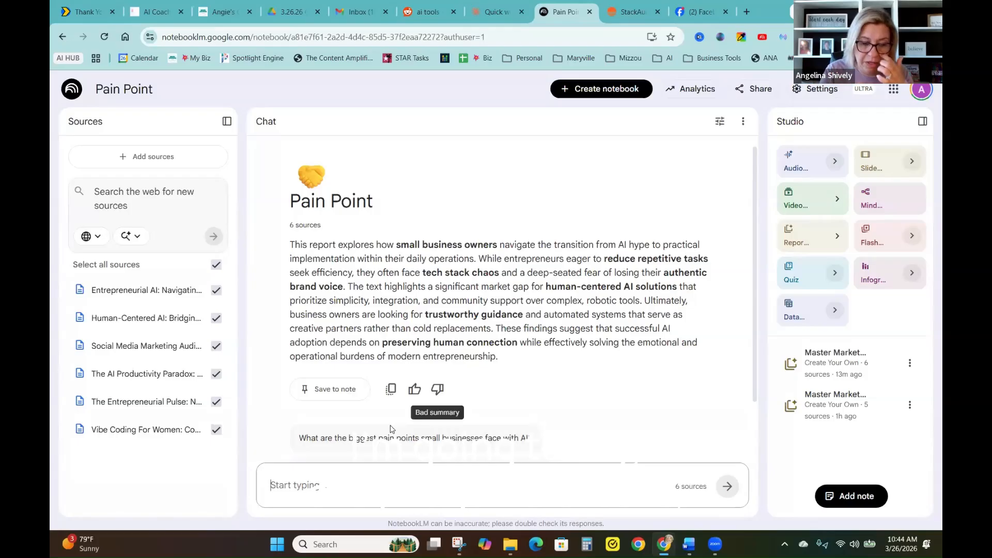
{"action": "type", "text": "Hlep me d"}
{"action": "type", "text": "reate"}
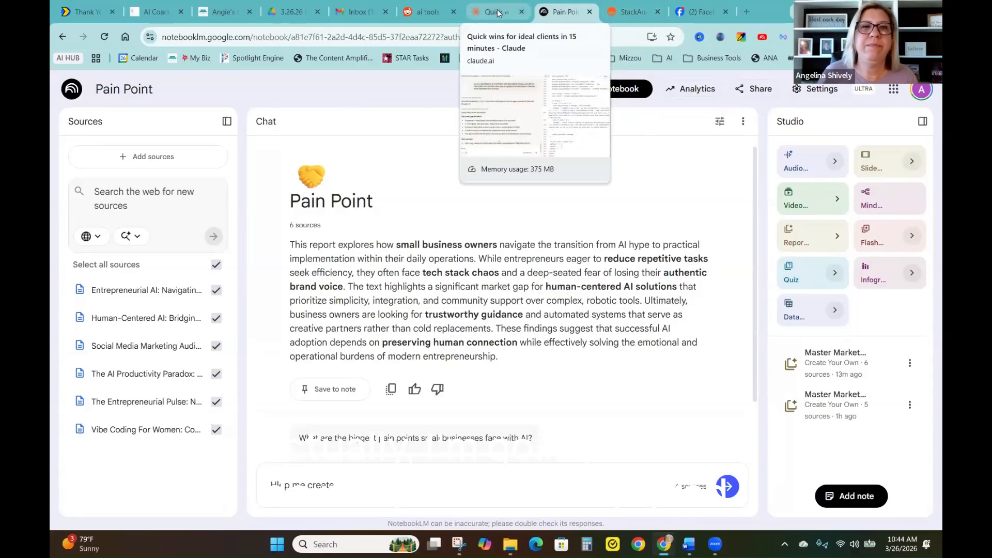
Switch to the Claude chat, close the Tech stack audit code, and enter a prompt for 5 hand-raising Facebook posts asking for YES comments
{"action": "left_click", "coordinate": [495, 11]}
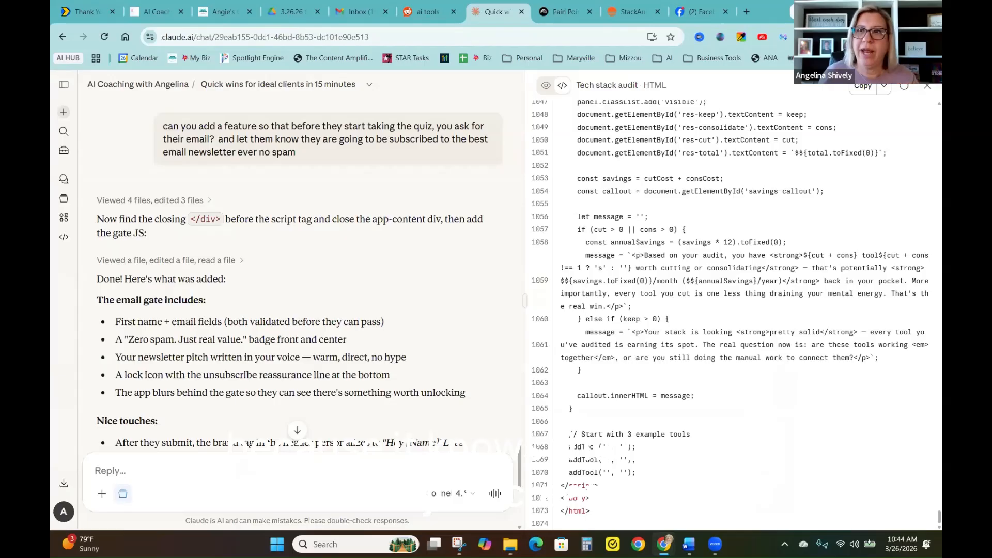
{"action": "left_click", "coordinate": [921, 89]}
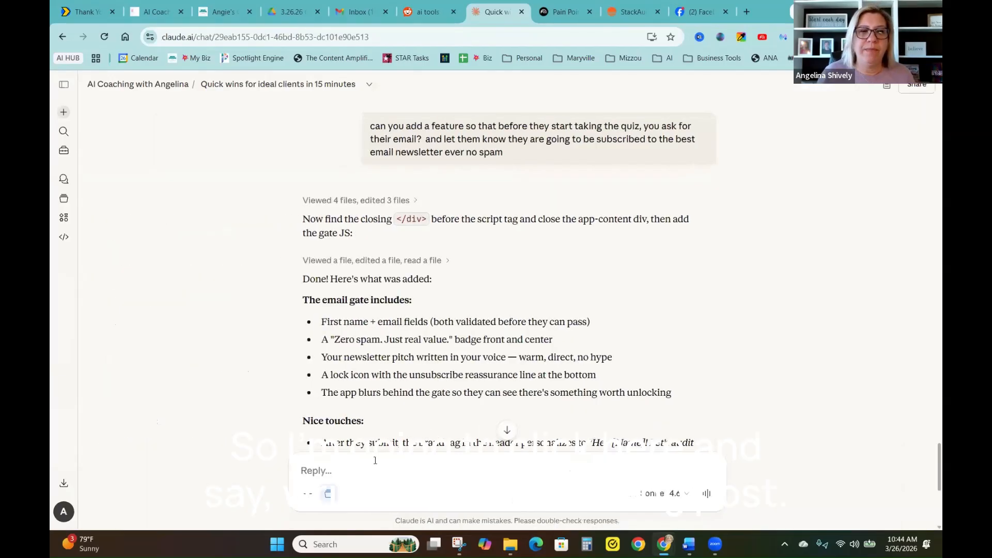
{"action": "type", "text": "Write 5 hand-raising Facebook posts for [your niche]. Each should start with a relatable struggle, ask the audience to comment YES if they relate, and tease a helpful resource coming soon. Keep the tone warm and conversational."}
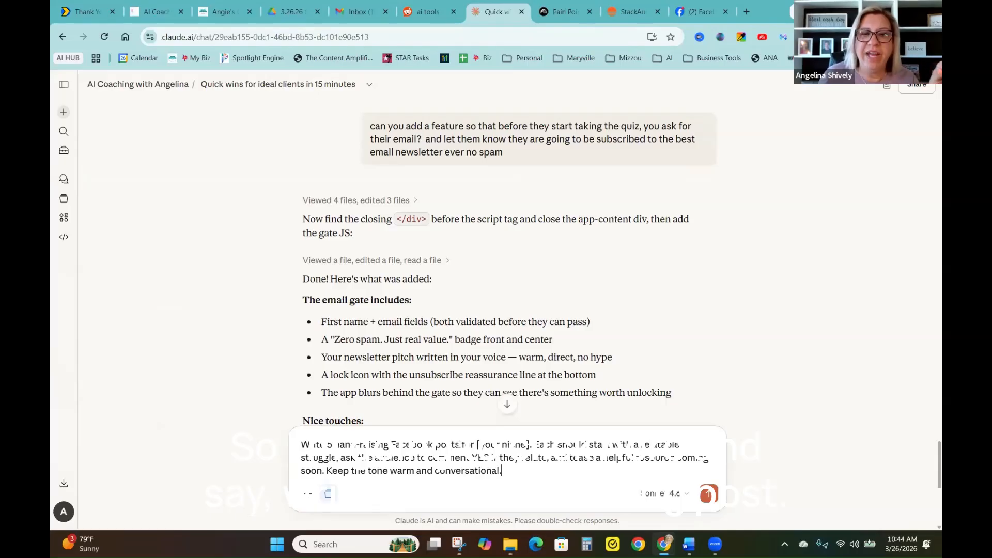
Replace the prompt's "[your niche]" placeholder with "the tool we just created" and send the prompt
{"action": "left_click_drag", "start_coordinate": [459, 445], "coordinate": [526, 444]}
{"action": "key", "text": "BackSpace"}
{"action": "type", "text": "for the t"}
{"action": "type", "text": "ool we just"}
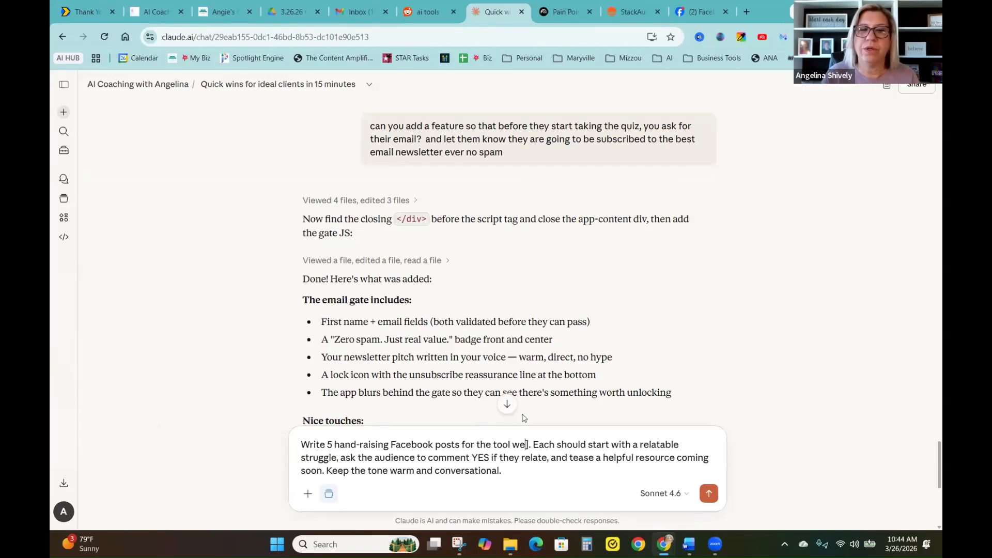
{"action": "type", "text": " created"}
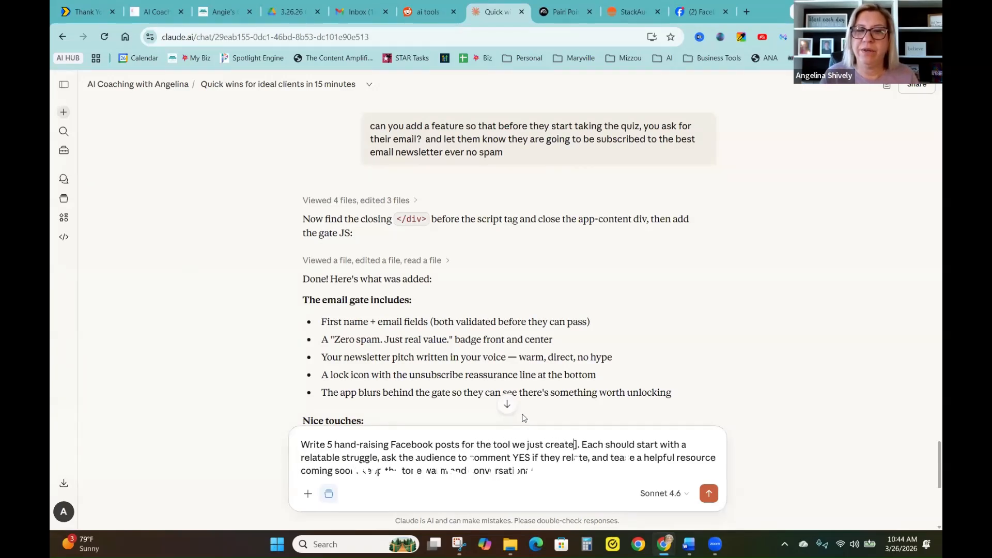
{"action": "key", "text": "Delete"}
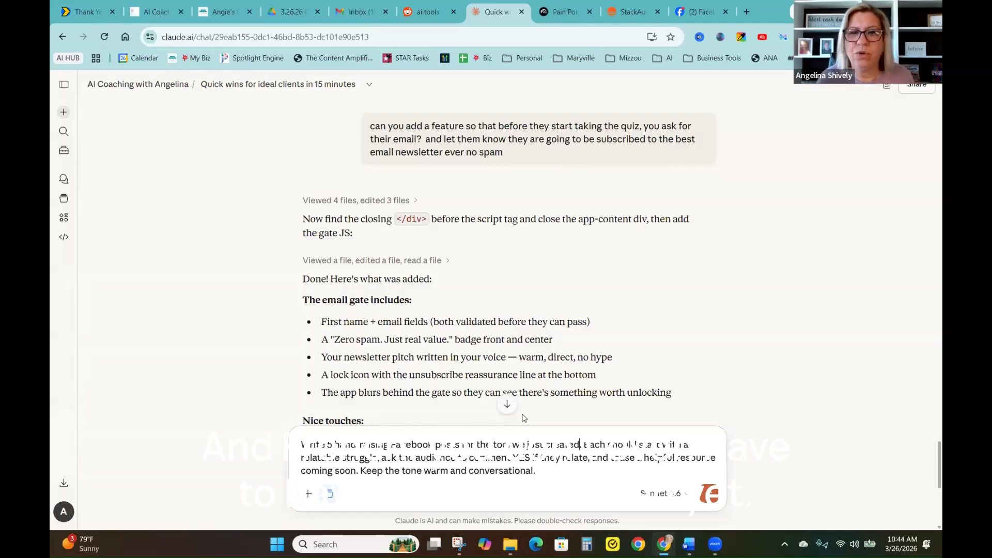
{"action": "key", "text": "Return"}
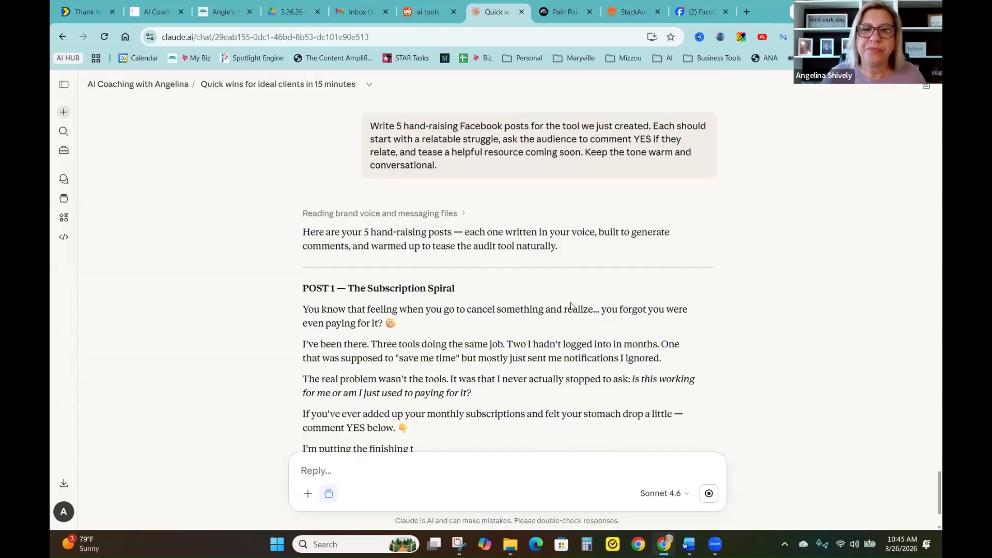
Read through the five generated Facebook posts, from "The Subscription Spiral" to "The Overlap Realization"
{"action": "scroll", "coordinate": [537, 315], "scroll_direction": "down", "scroll_amount": 2}
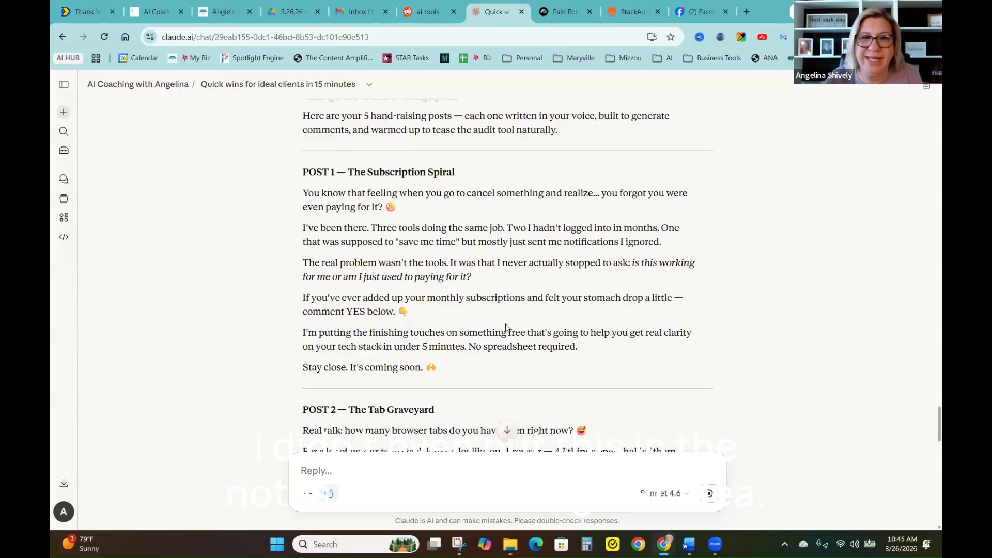
{"action": "scroll", "coordinate": [440, 326], "scroll_direction": "down", "scroll_amount": 3}
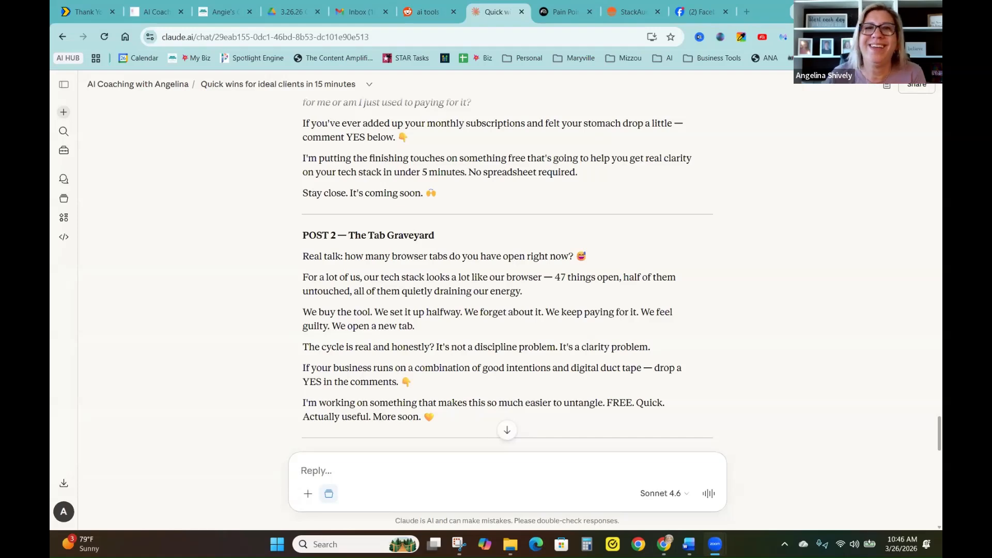
{"action": "scroll", "coordinate": [405, 307], "scroll_direction": "down", "scroll_amount": 5}
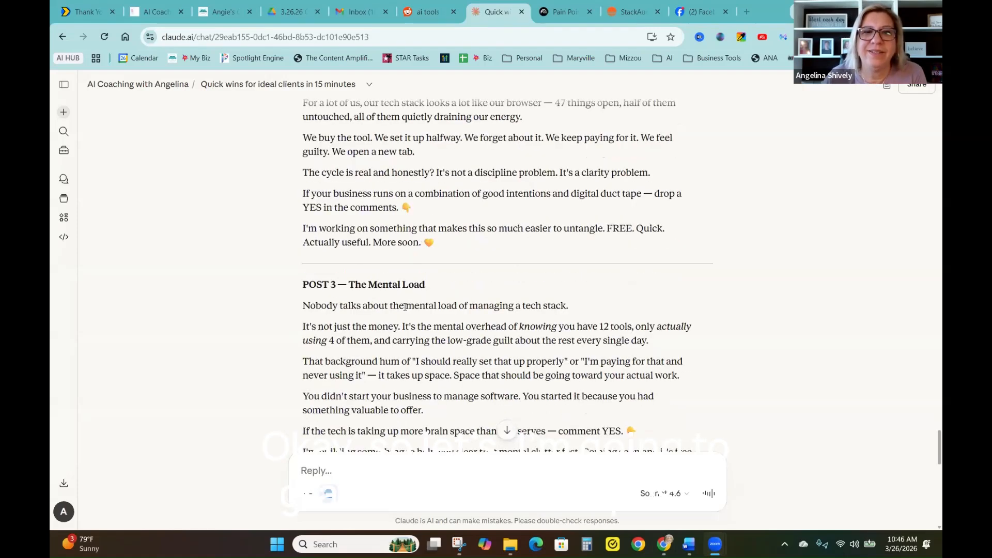
{"action": "scroll", "coordinate": [406, 306], "scroll_direction": "down", "scroll_amount": 3}
{"action": "scroll", "coordinate": [406, 308], "scroll_direction": "down", "scroll_amount": 5}
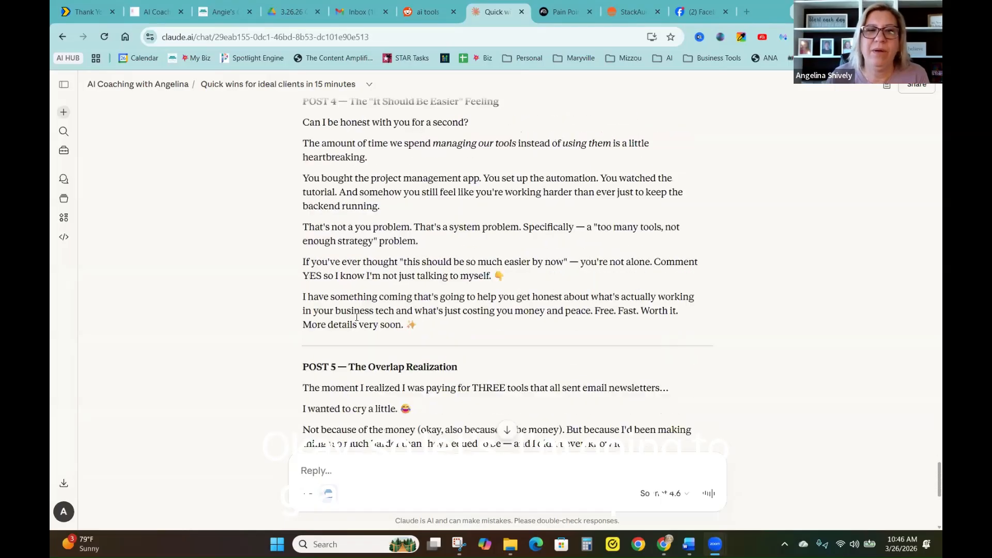
{"action": "scroll", "coordinate": [356, 325], "scroll_direction": "down", "scroll_amount": 3}
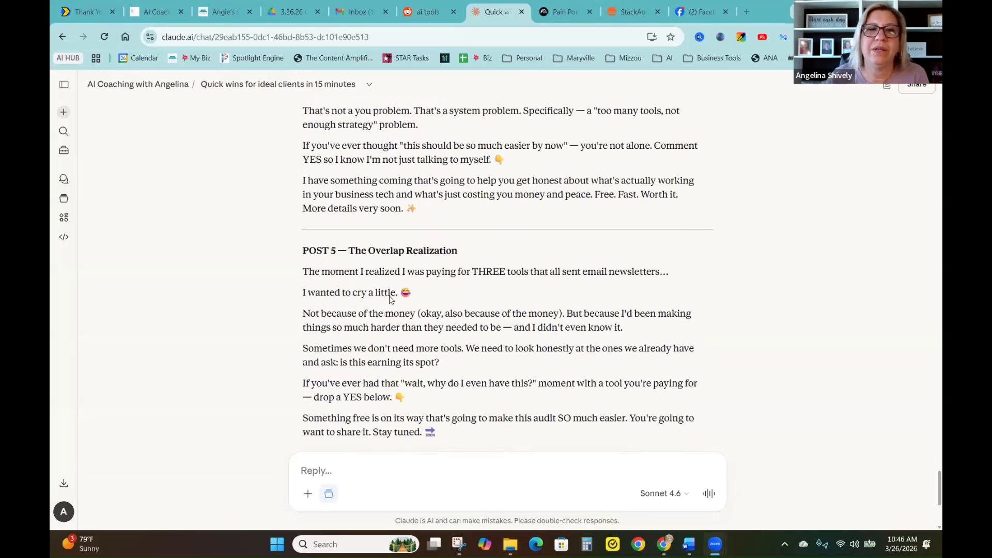
Reread Post 3, "The Mental Load", highlighting its text, and review the closing notes on how the posts are built
{"action": "scroll", "coordinate": [395, 298], "scroll_direction": "up", "scroll_amount": 5}
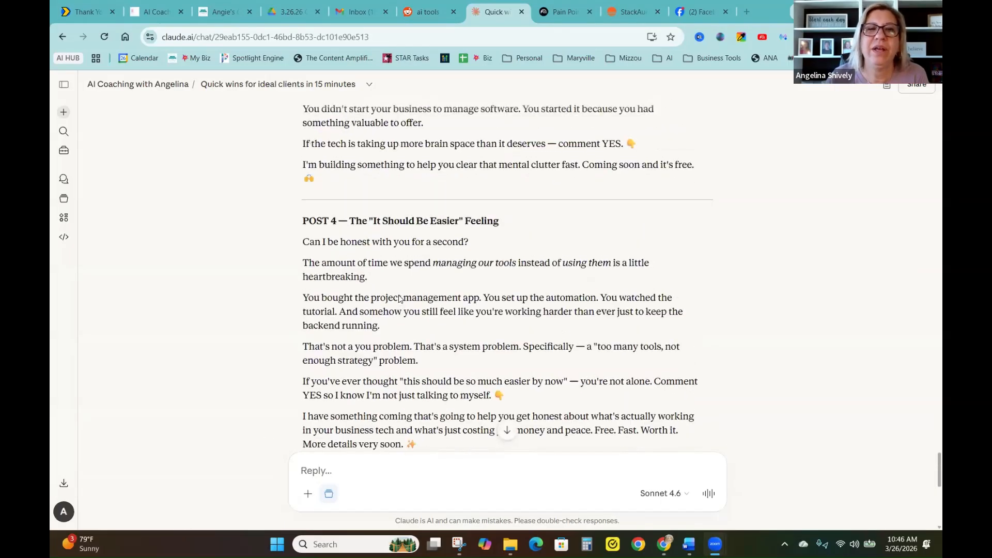
{"action": "scroll", "coordinate": [399, 299], "scroll_direction": "up", "scroll_amount": 4}
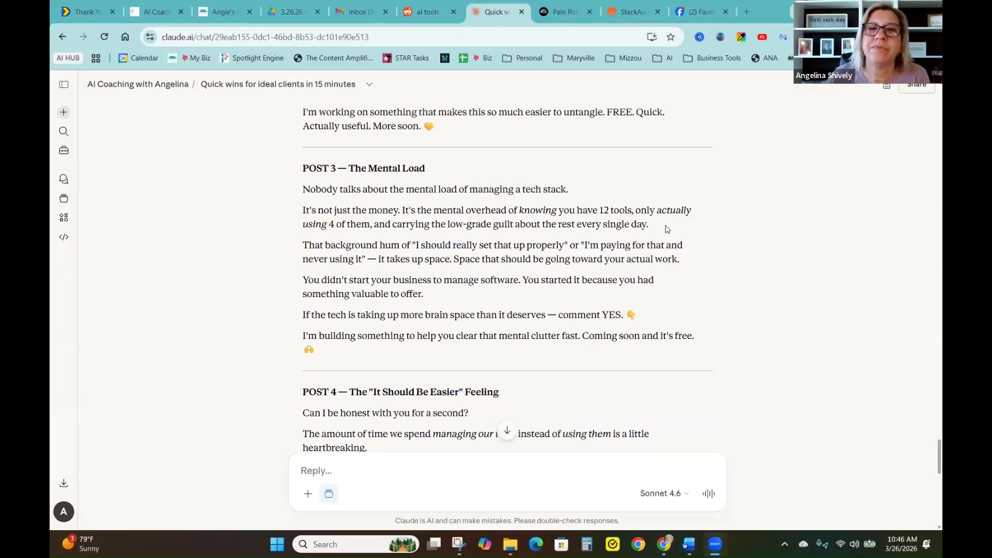
{"action": "left_click_drag", "start_coordinate": [664, 223], "coordinate": [292, 199]}
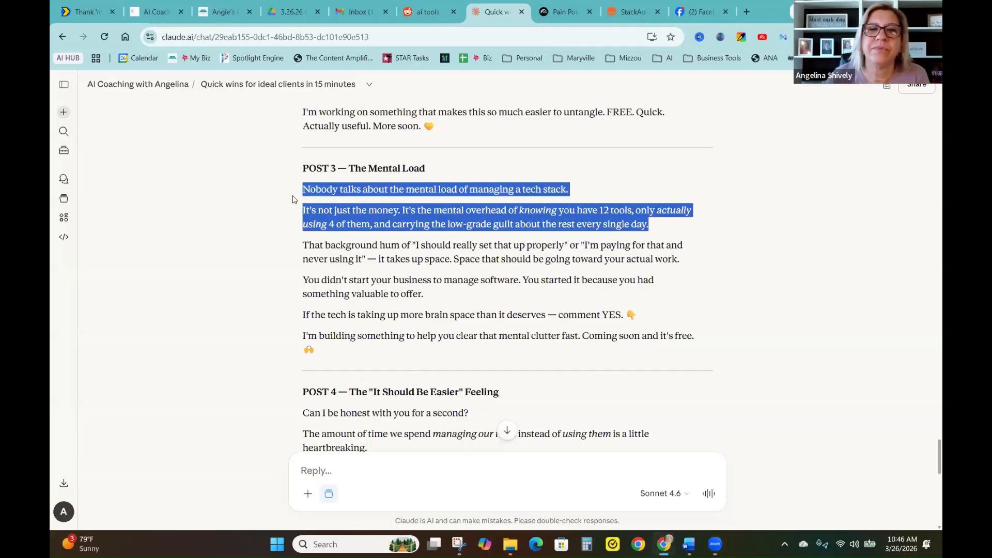
{"action": "left_click_drag", "start_coordinate": [293, 199], "coordinate": [292, 199]}
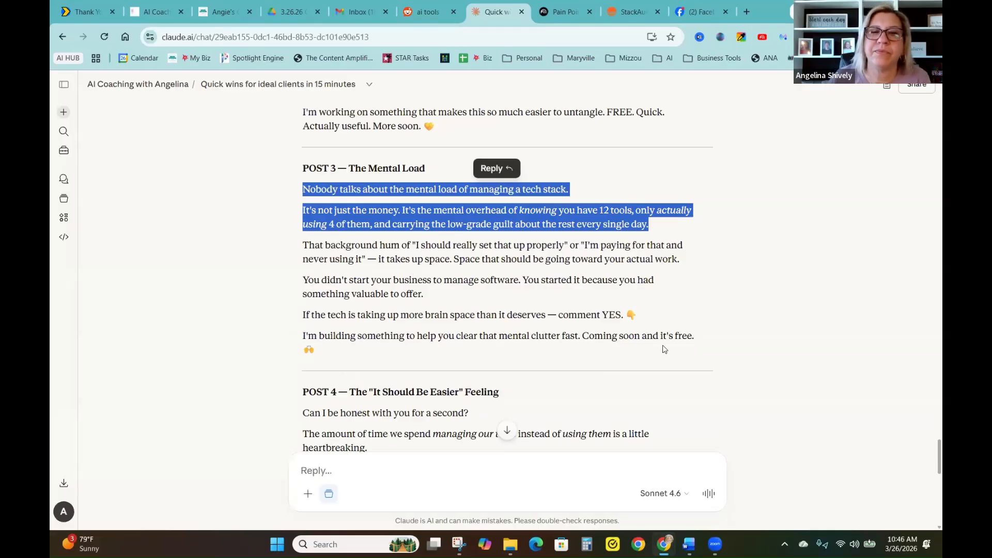
{"action": "left_click_drag", "start_coordinate": [697, 338], "coordinate": [303, 207]}
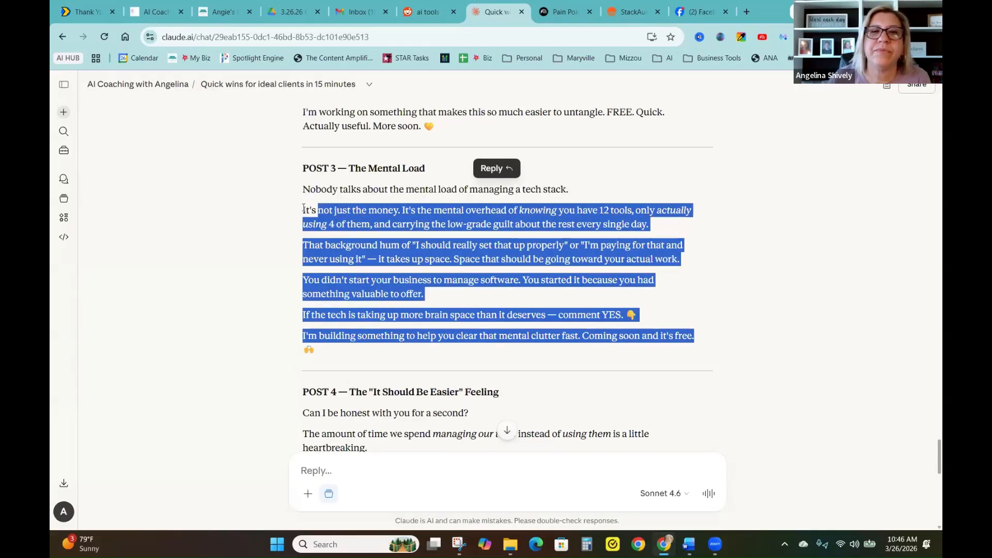
{"action": "scroll", "coordinate": [476, 265], "scroll_direction": "up", "scroll_amount": 5}
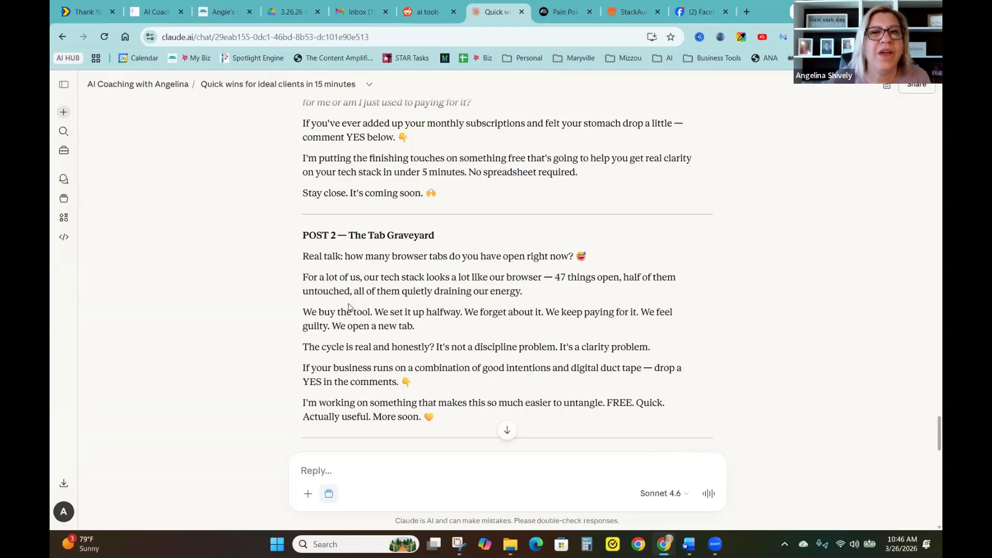
{"action": "scroll", "coordinate": [350, 308], "scroll_direction": "down", "scroll_amount": 20}
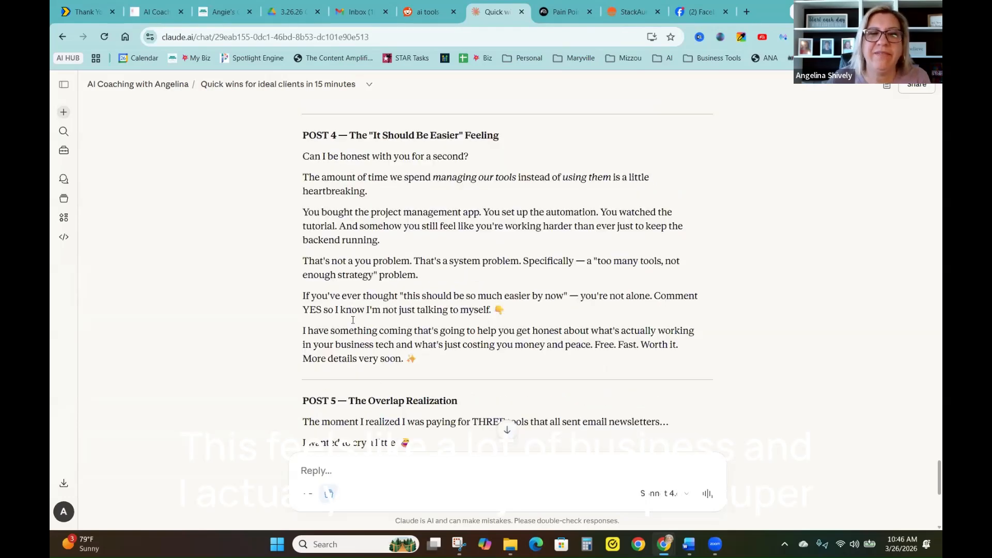
{"action": "scroll", "coordinate": [353, 324], "scroll_direction": "down", "scroll_amount": 3}
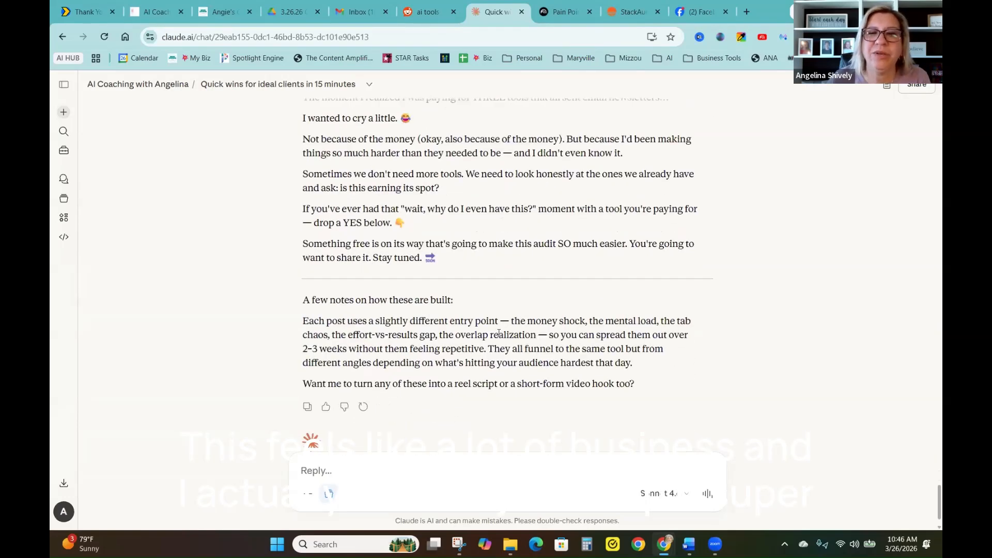
Switch to Facebook, return to the home feed, dismiss the incoming chat pop-up and open your own profile
{"action": "left_click", "coordinate": [695, 11]}
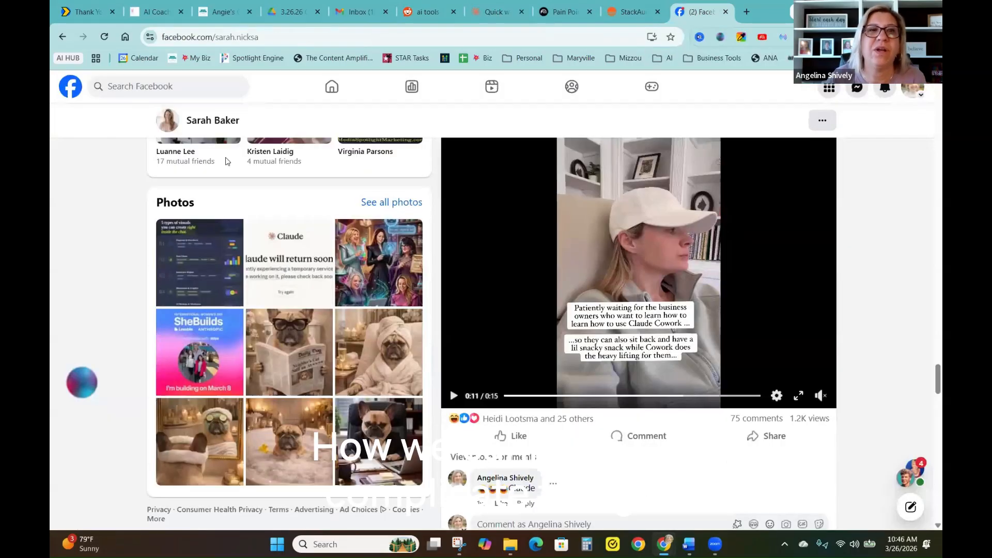
{"action": "left_click", "coordinate": [67, 88]}
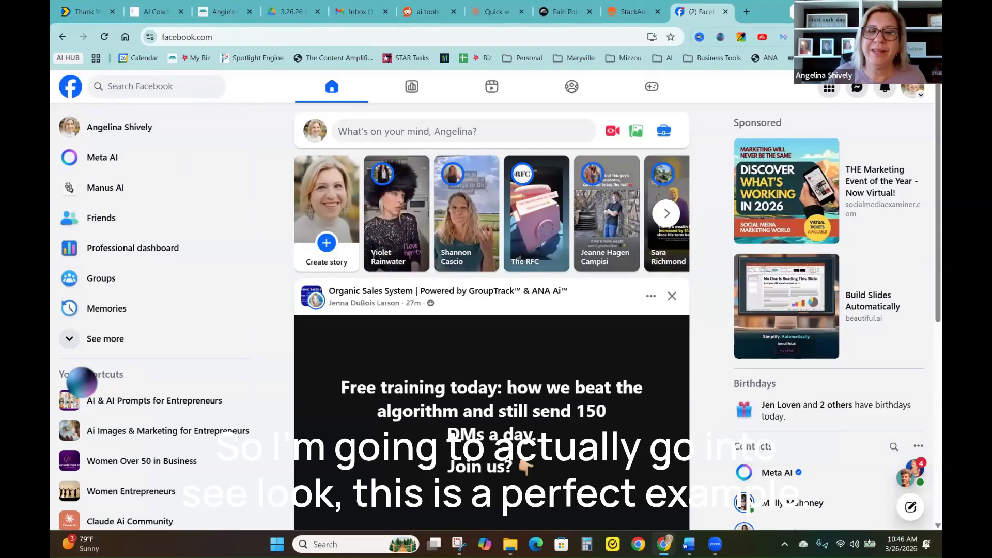
{"action": "key", "text": "/"}
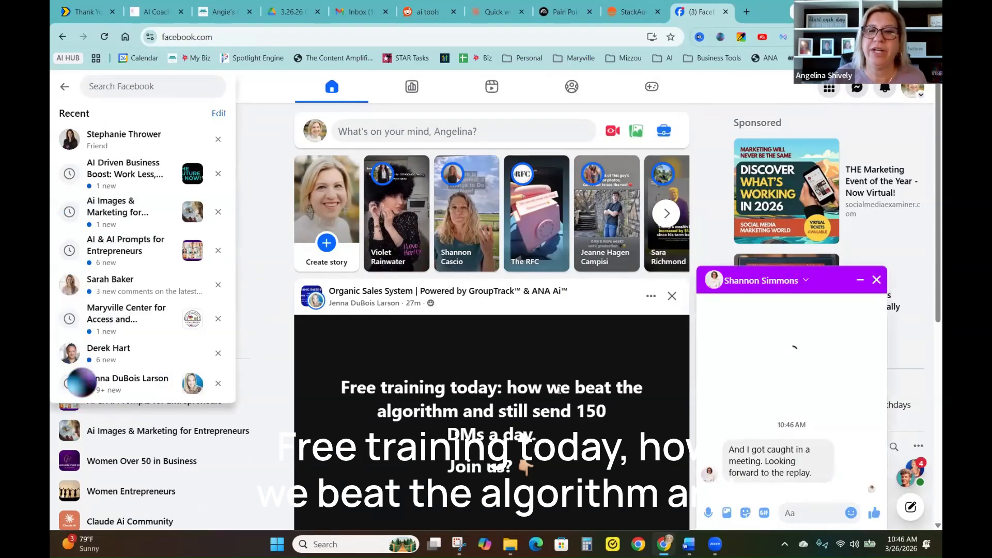
{"action": "left_click", "coordinate": [876, 279]}
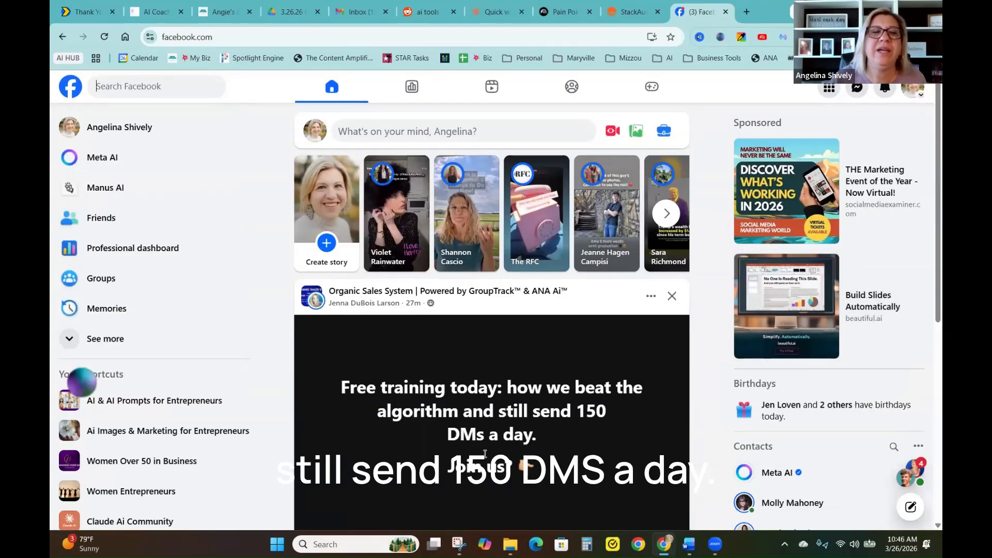
{"action": "left_click", "coordinate": [93, 135]}
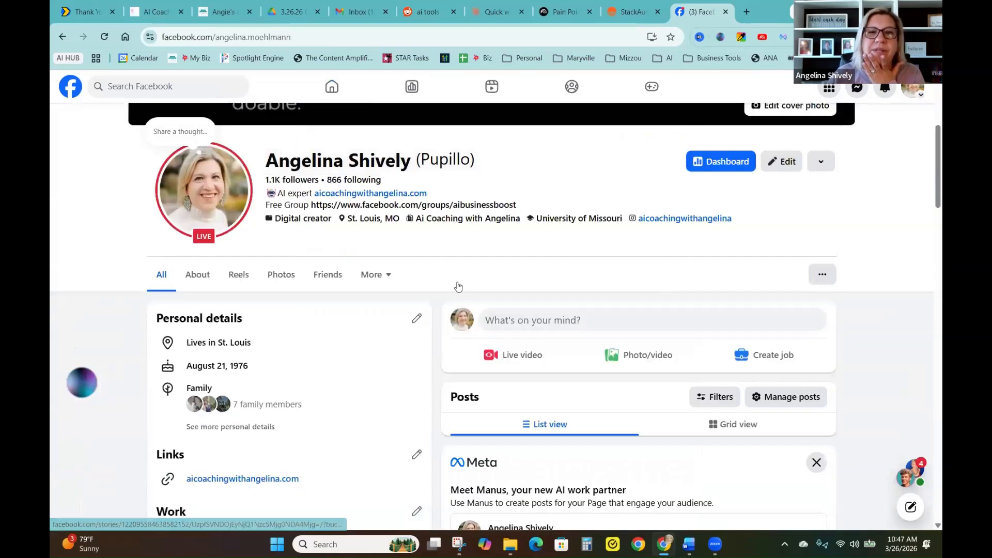
Start a new profile post with the question "How many AI Subscriptions do you have?"
{"action": "left_click", "coordinate": [495, 319]}
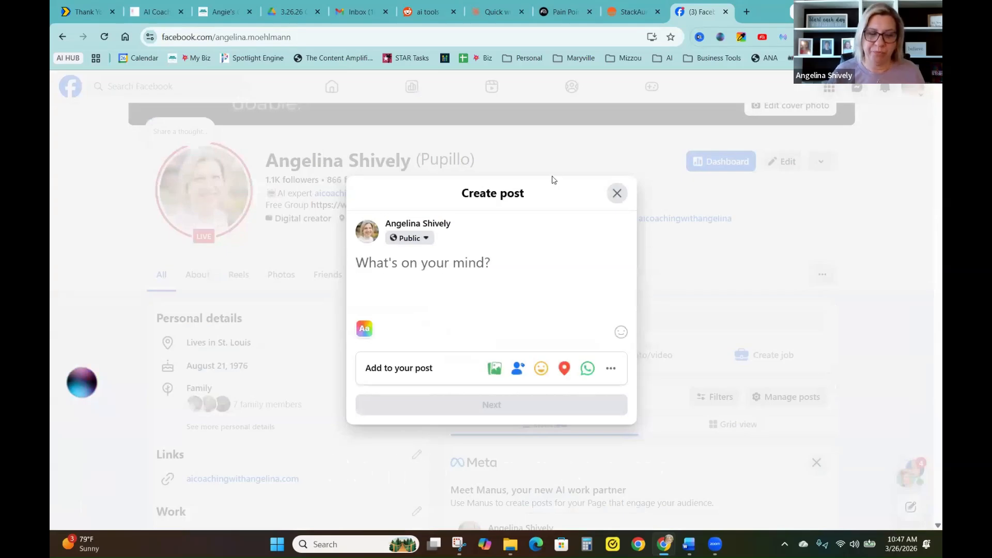
{"action": "type", "text": "Ho"}
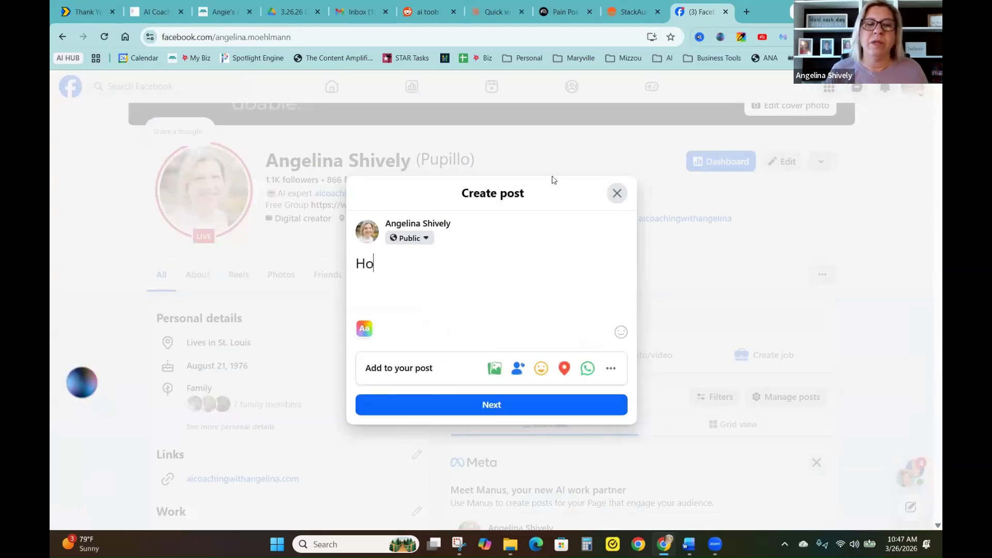
{"action": "type", "text": "w many "}
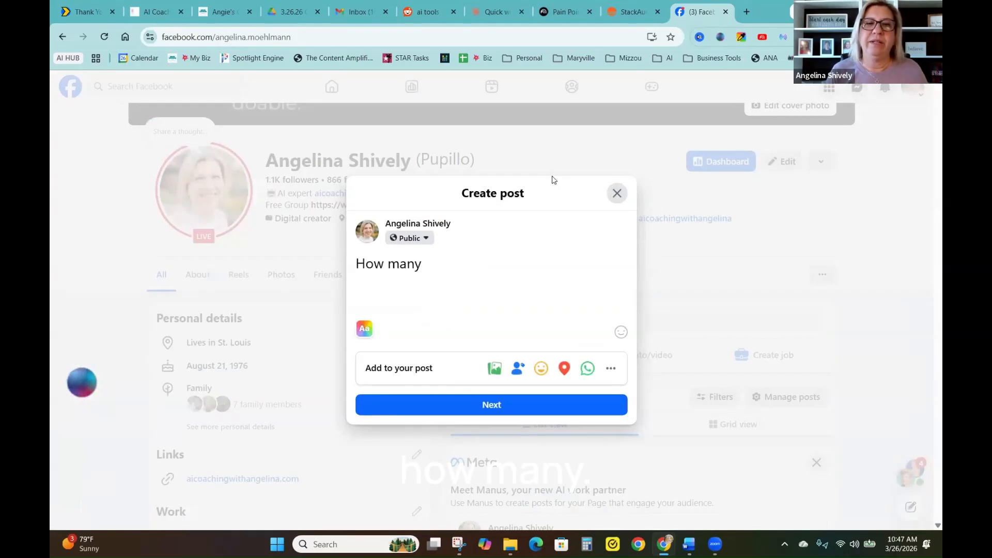
{"action": "type", "text": "AI Sbu"}
{"action": "key", "text": "BackSpace"}
{"action": "key", "text": "BackSpace"}
{"action": "type", "text": "ubscriptions do you have"}
{"action": "type", "text": "?"}
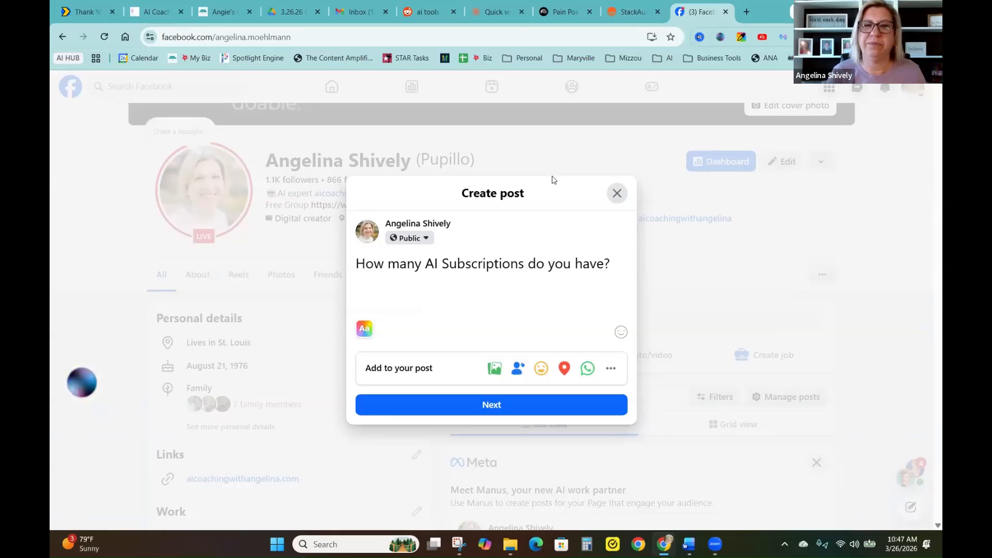
Add "I just created a quick tool to help you see your tech stack. Want it?" to the post and apply the solid black background
{"action": "type", "text": "  I jus"}
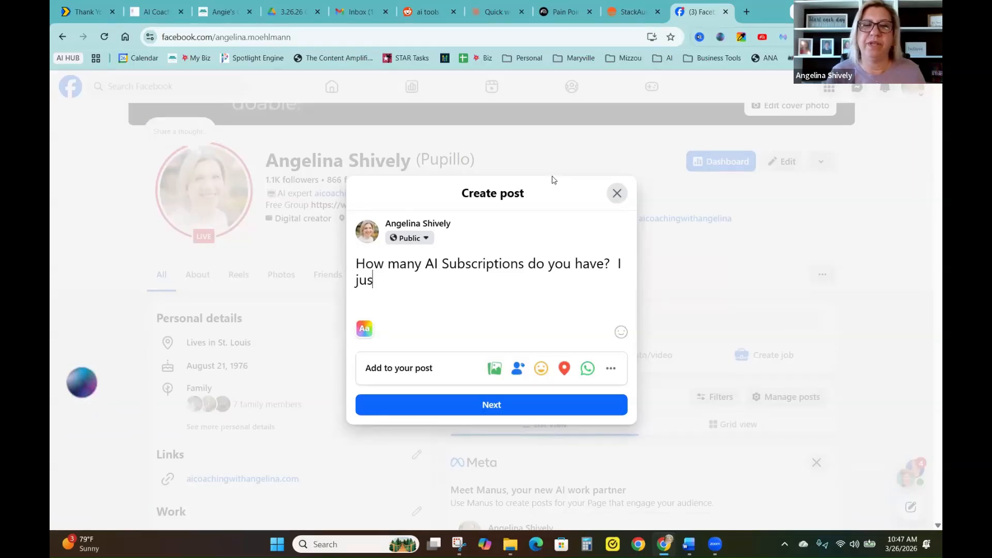
{"action": "type", "text": "t created a quick tool "}
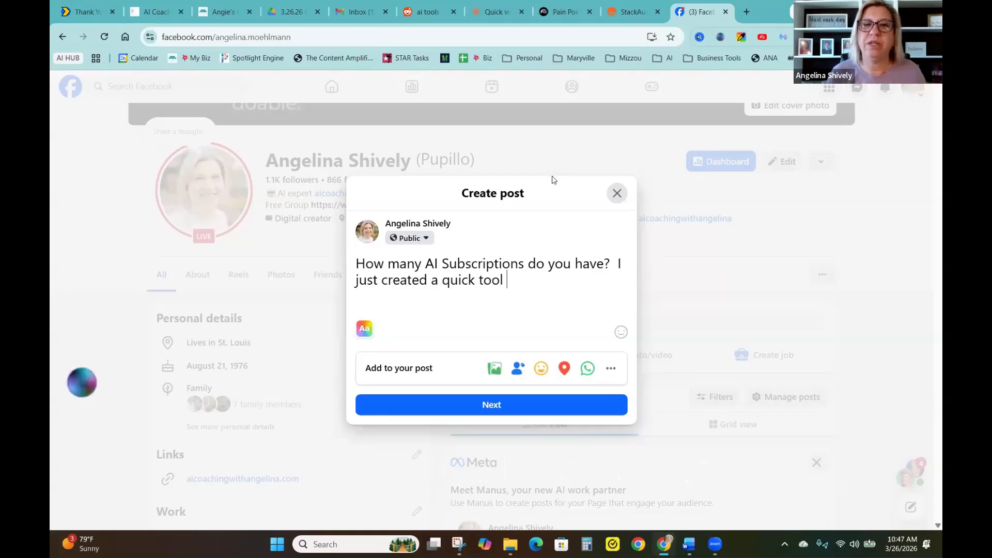
{"action": "type", "text": "to h"}
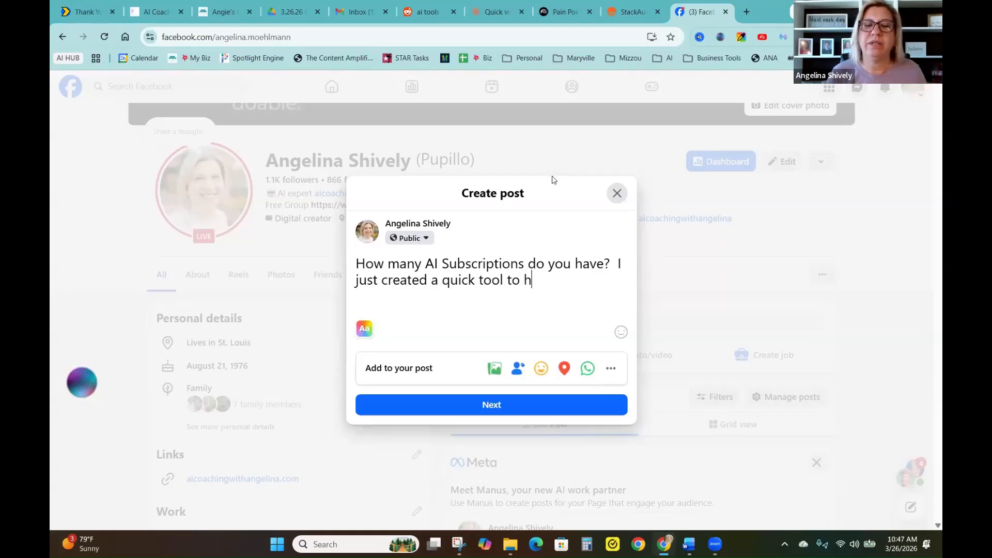
{"action": "type", "text": "elp you see your"}
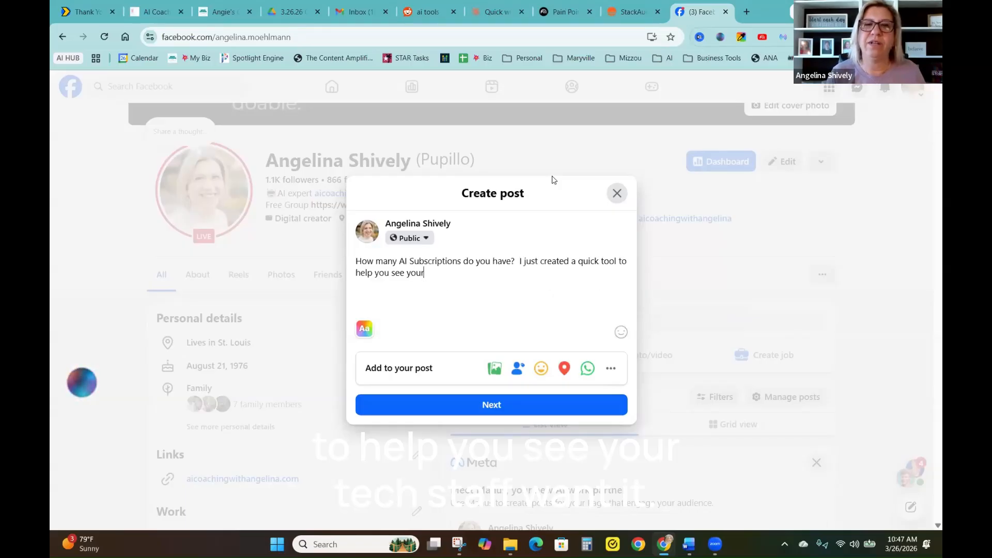
{"action": "type", "text": " tech stack.  W"}
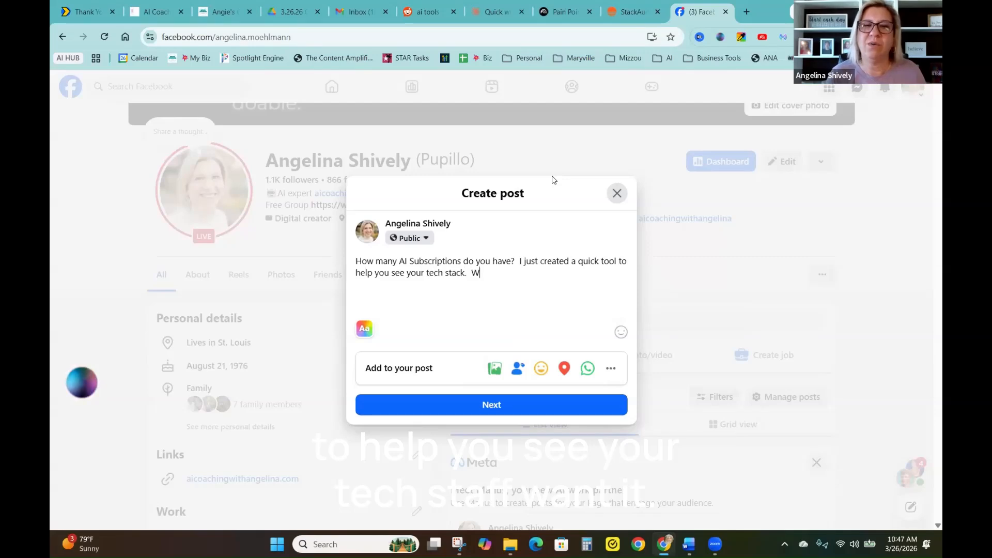
{"action": "type", "text": "ant it?"}
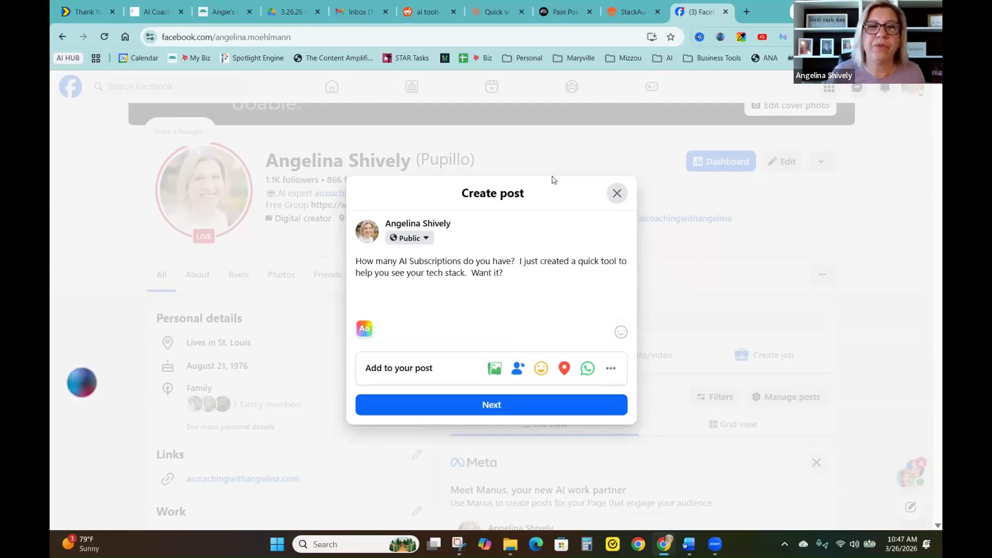
{"action": "left_click", "coordinate": [364, 329]}
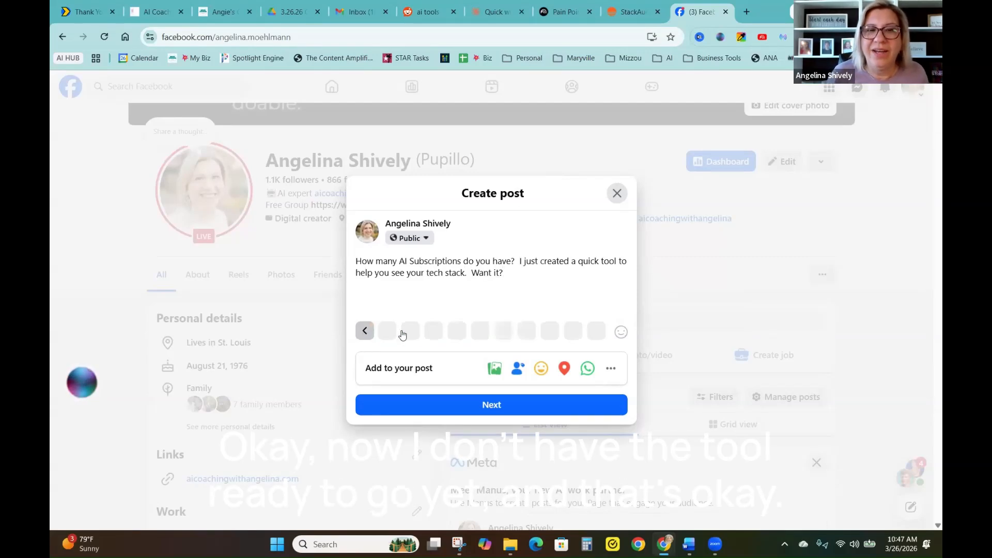
{"action": "left_click", "coordinate": [458, 331]}
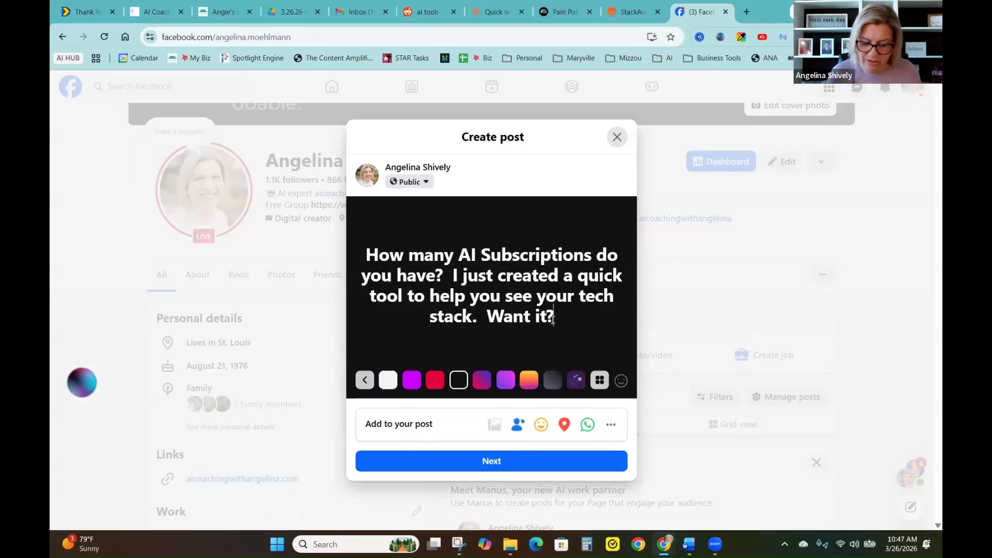
{"action": "type", "text": "Comme"}
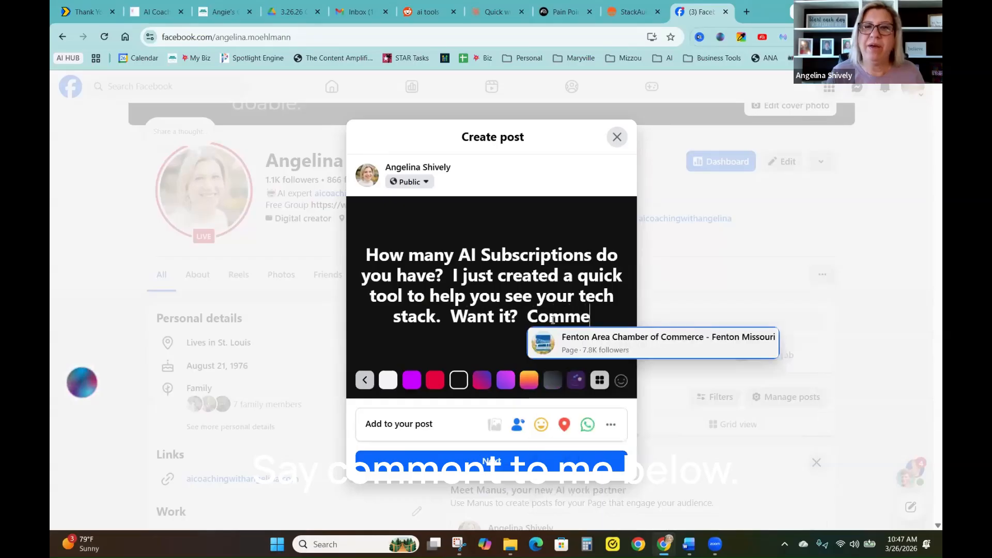
{"action": "type", "text": "nt \"me\""}
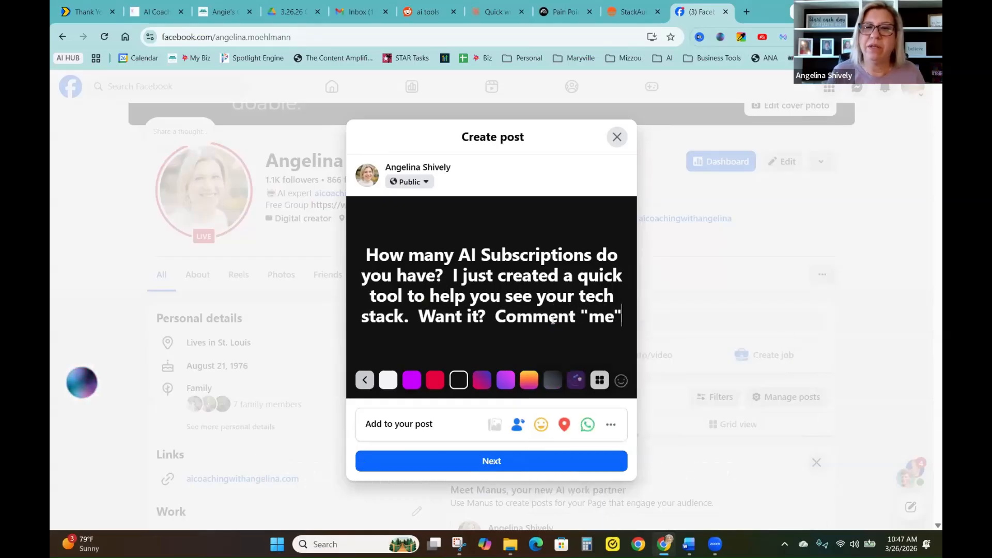
{"action": "type", "text": " belo"}
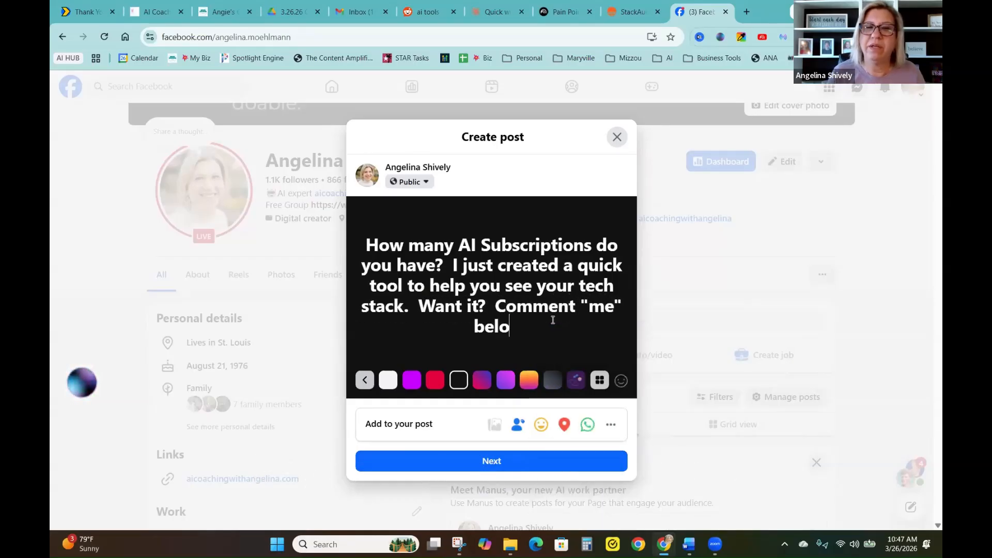
{"action": "type", "text": "w if"}
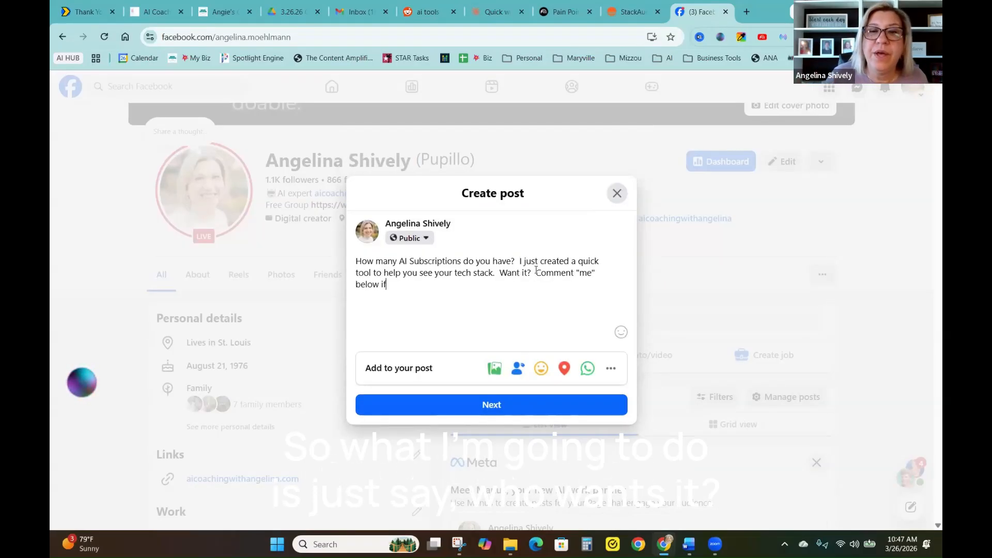
{"action": "left_click_drag", "start_coordinate": [535, 272], "coordinate": [547, 287]}
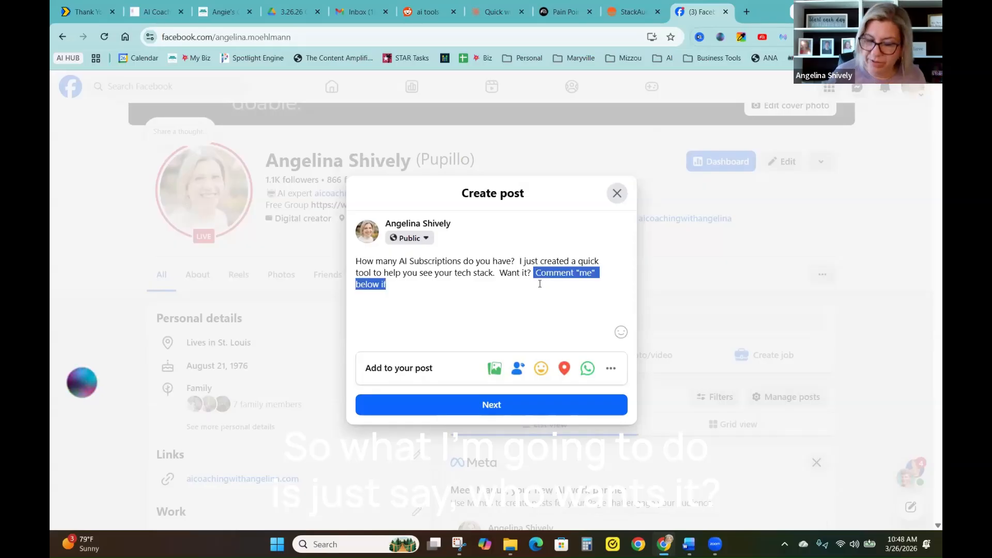
{"action": "key", "text": "BackSpace"}
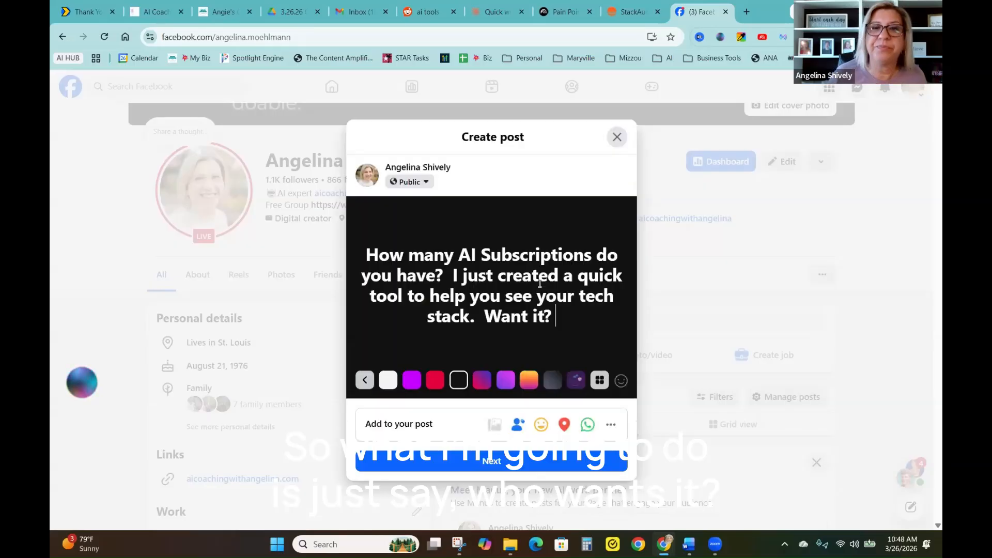
Reword the post's closing question to "Who wants it?" and publish it immediately to the public audience
{"action": "left_click", "coordinate": [506, 313]}
{"action": "type", "text": "ho w"}
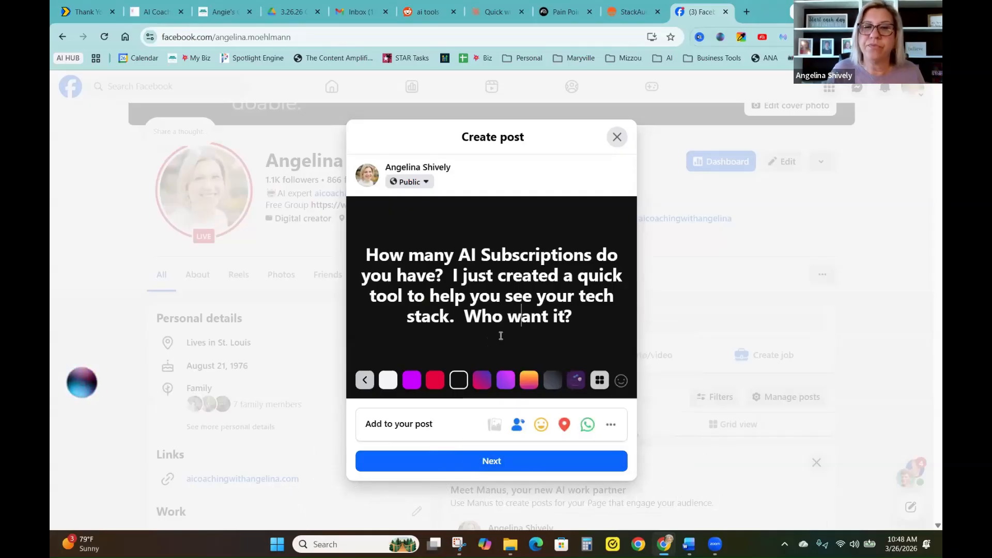
{"action": "key", "text": "Right"}
{"action": "key", "text": "Right"}
{"action": "key", "text": "Right"}
{"action": "type", "text": "s"}
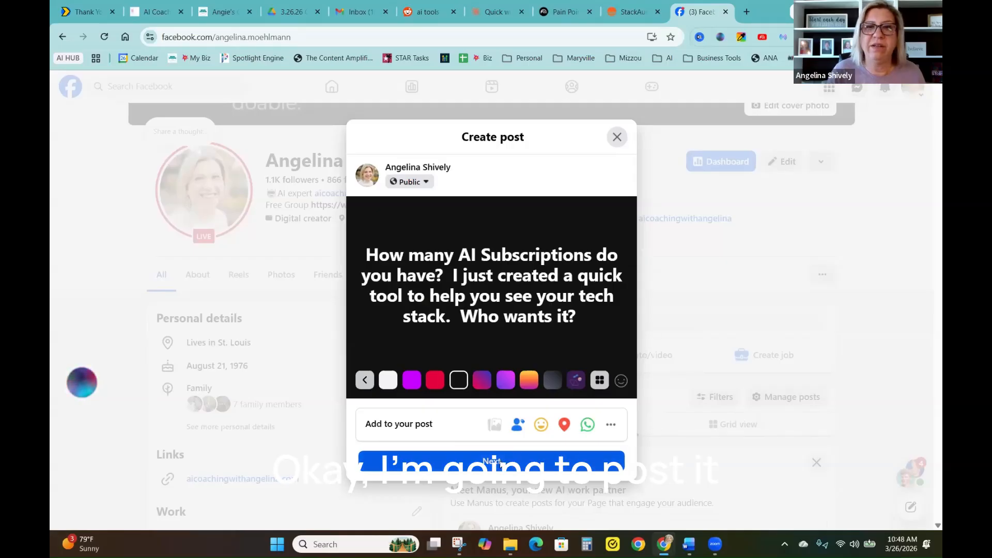
{"action": "left_click", "coordinate": [509, 460]}
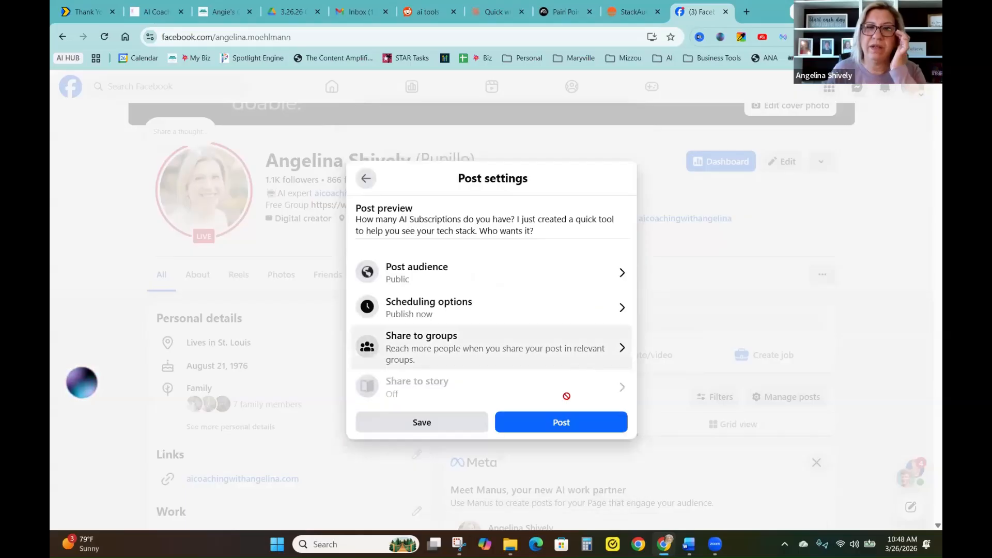
{"action": "left_click", "coordinate": [562, 423]}
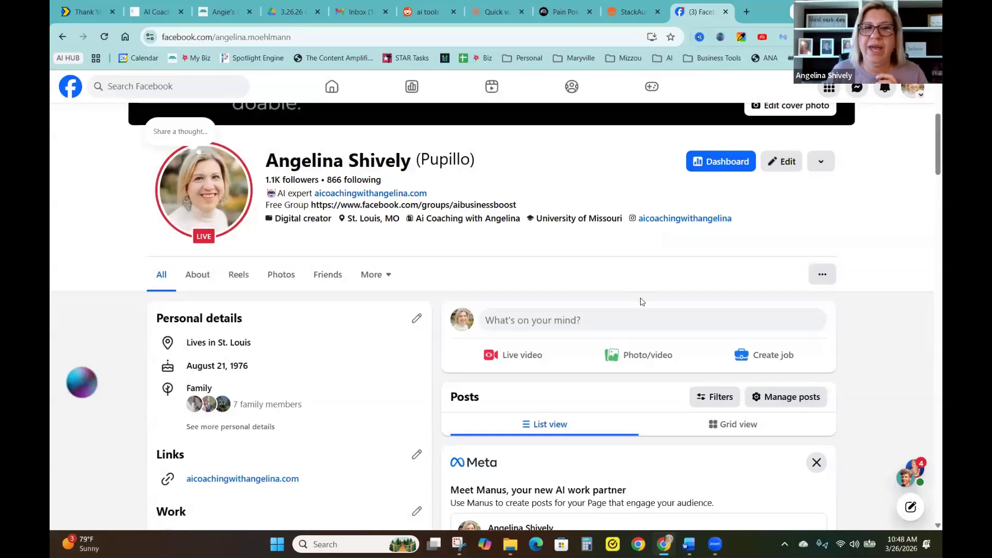
Find the newly published AI Subscriptions post on the profile and look at its reaction options
{"action": "scroll", "coordinate": [643, 305], "scroll_direction": "down", "scroll_amount": 5}
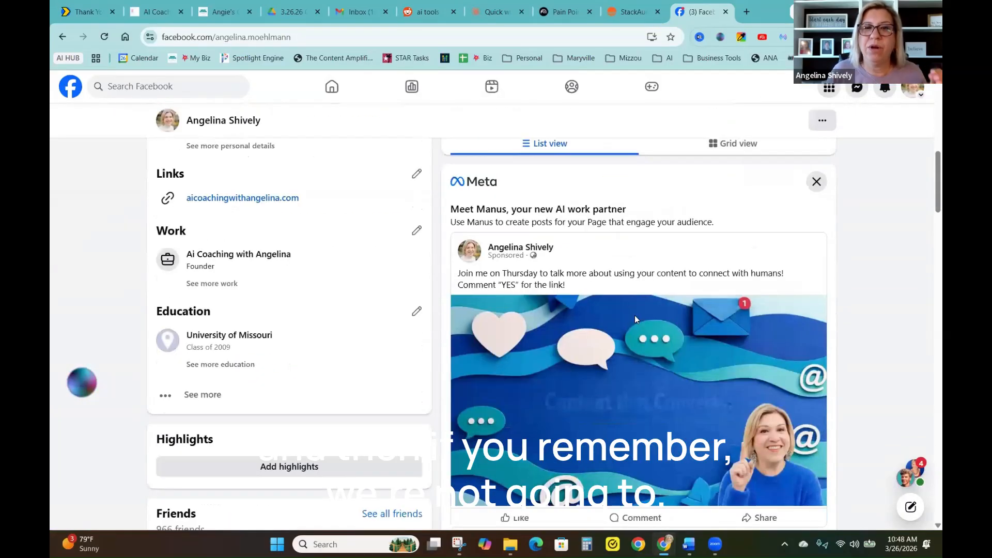
{"action": "scroll", "coordinate": [635, 317], "scroll_direction": "down", "scroll_amount": 12}
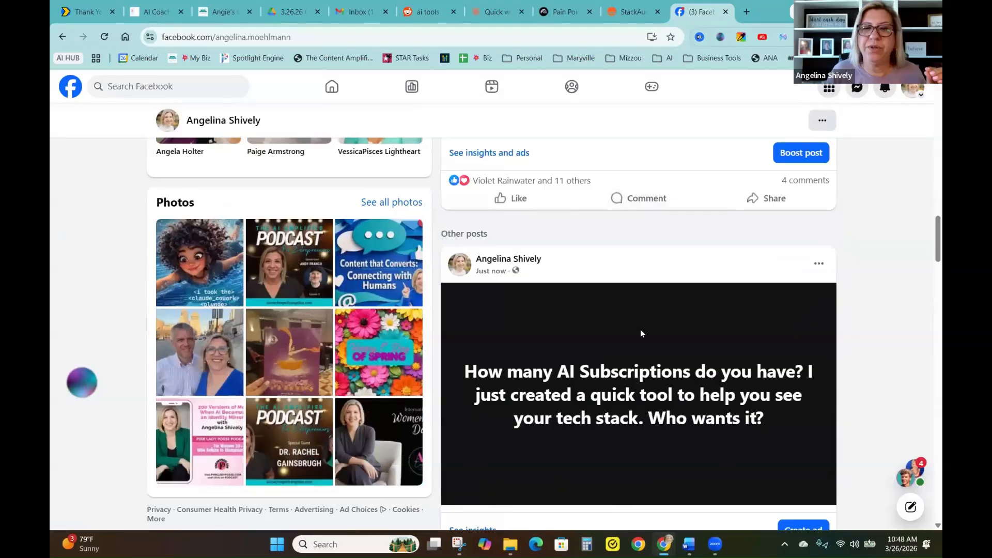
{"action": "scroll", "coordinate": [640, 334], "scroll_direction": "down", "scroll_amount": 2}
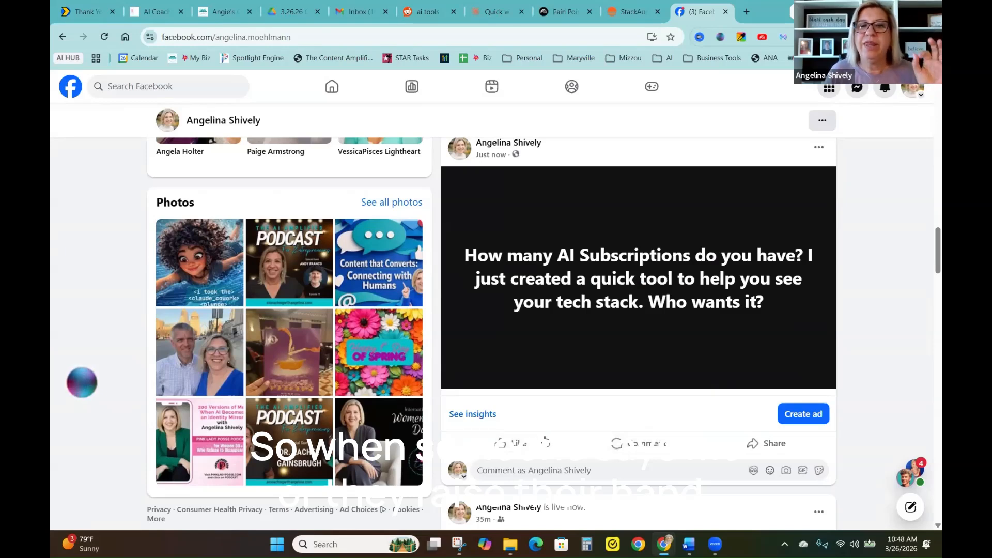
{"action": "mouse_move", "coordinate": [514, 443]}
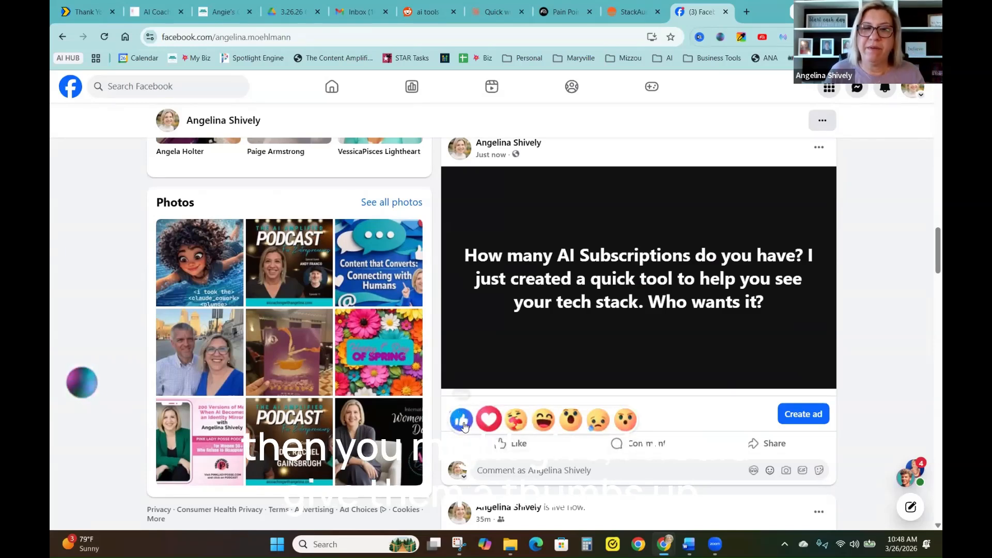
Find the March 22 "Content that Converts" training post on the profile, expand its full text, and read down to its comments
{"action": "scroll", "coordinate": [557, 458], "scroll_direction": "down", "scroll_amount": 3}
{"action": "scroll", "coordinate": [559, 458], "scroll_direction": "down", "scroll_amount": 12}
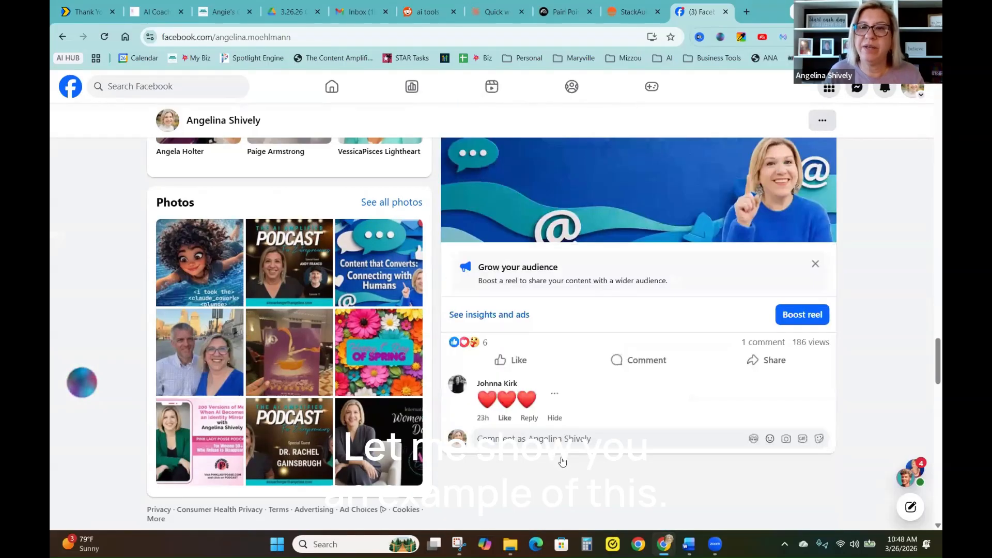
{"action": "scroll", "coordinate": [558, 458], "scroll_direction": "down", "scroll_amount": 5}
{"action": "scroll", "coordinate": [562, 460], "scroll_direction": "down", "scroll_amount": 12}
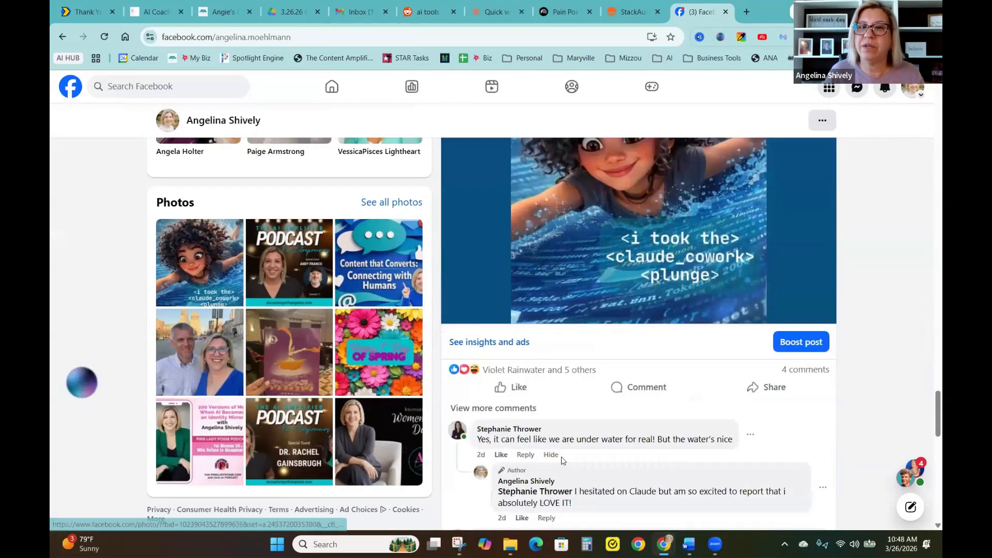
{"action": "scroll", "coordinate": [562, 460], "scroll_direction": "down", "scroll_amount": 15}
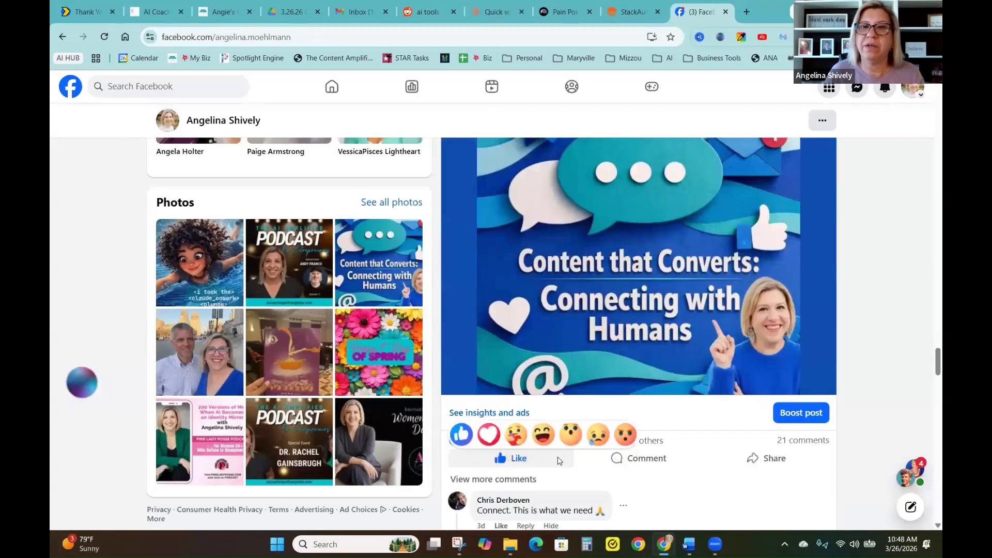
{"action": "scroll", "coordinate": [559, 459], "scroll_direction": "up", "scroll_amount": 2}
{"action": "scroll", "coordinate": [558, 459], "scroll_direction": "up", "scroll_amount": 1}
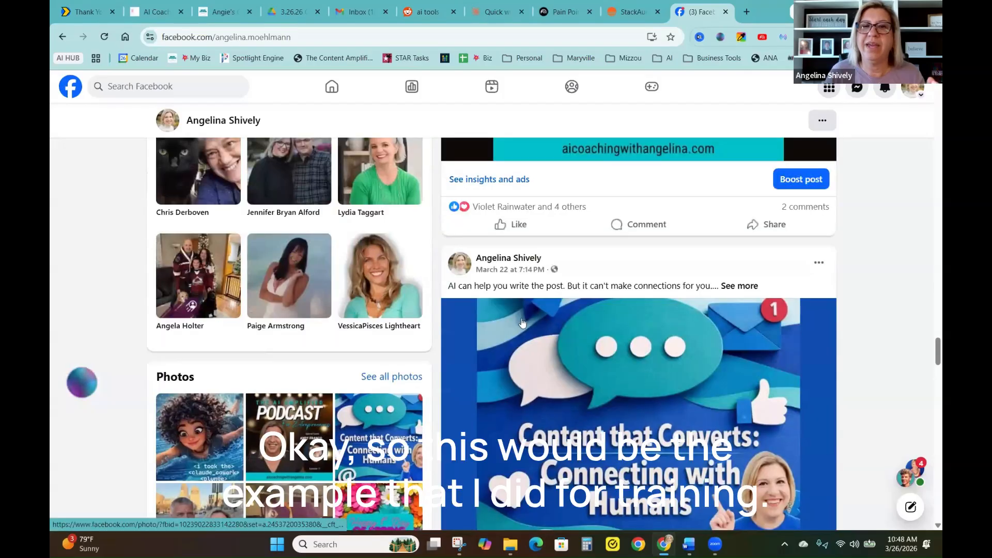
{"action": "left_click", "coordinate": [735, 288]}
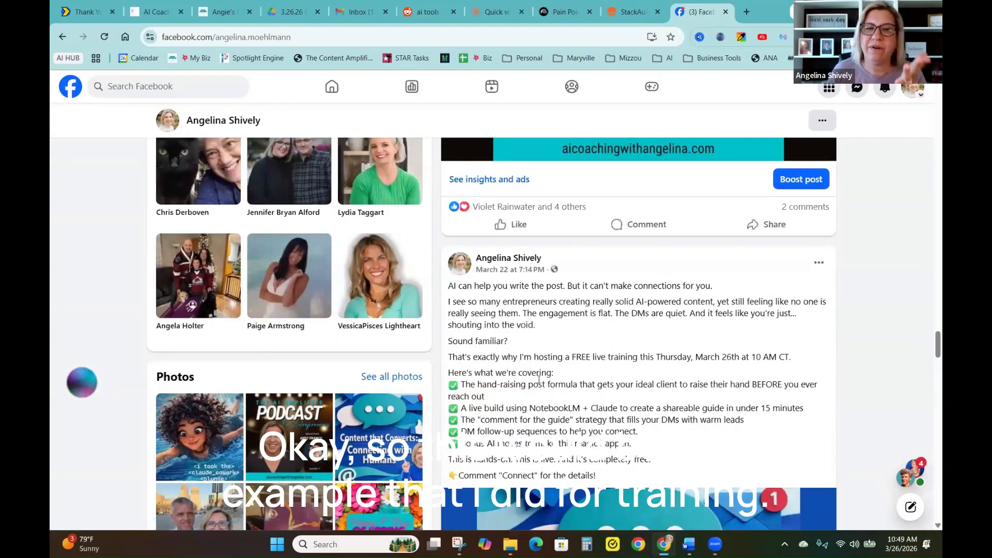
{"action": "scroll", "coordinate": [555, 408], "scroll_direction": "down", "scroll_amount": 1}
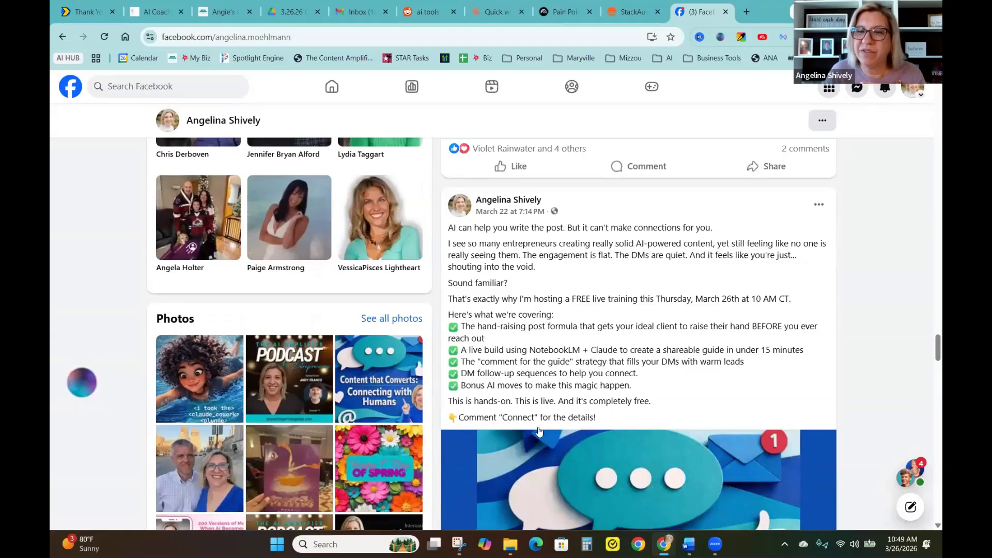
{"action": "scroll", "coordinate": [538, 431], "scroll_direction": "down", "scroll_amount": 8}
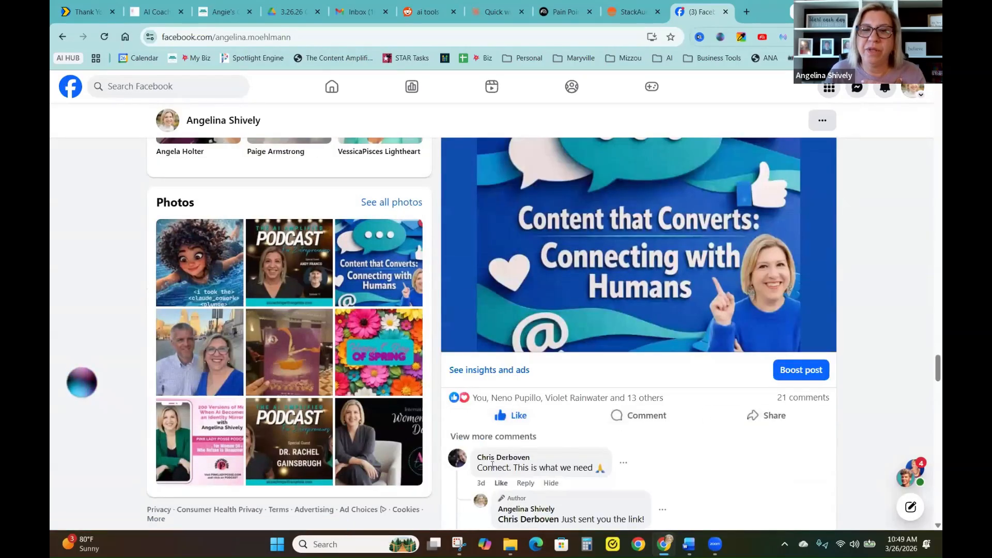